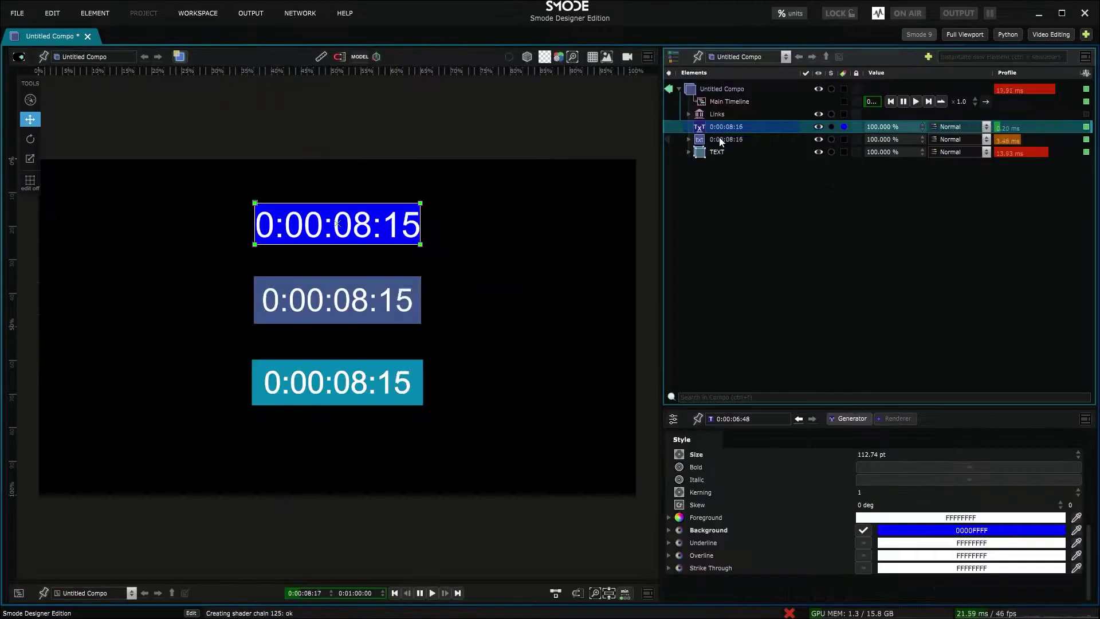
Step: Select the second timecode text layer and the TEXT group to compare their rendering profiles
{"action": "left_click", "coordinate": [727, 140]}
{"action": "left_click", "coordinate": [734, 151]}
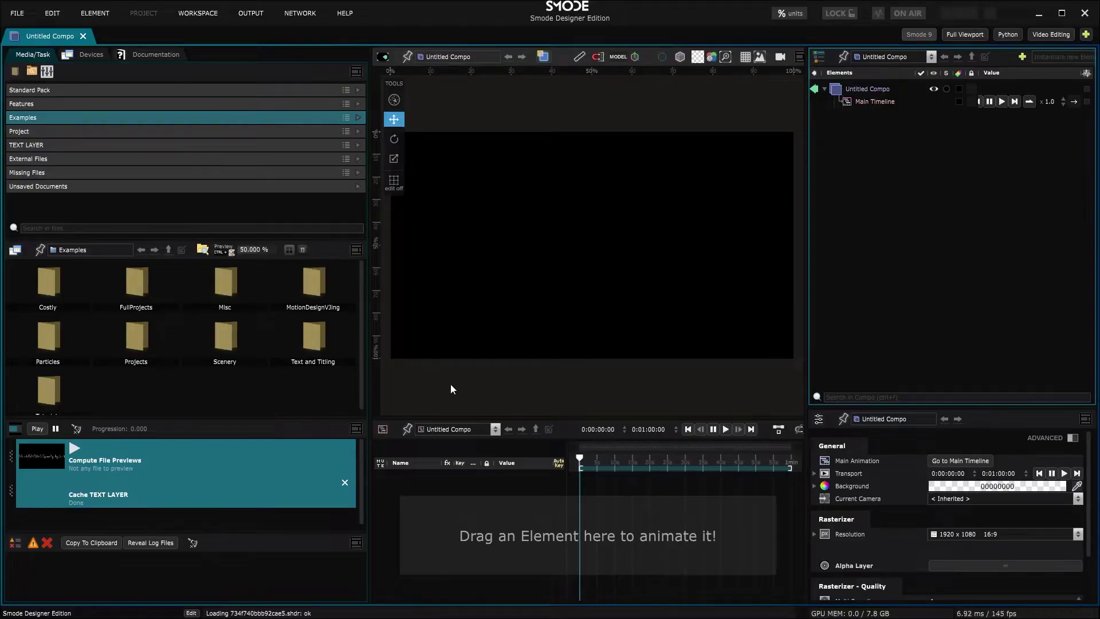
Step: Add a text layer to the empty composition and turn on text editing in the viewport
{"action": "right_click", "coordinate": [855, 163]}
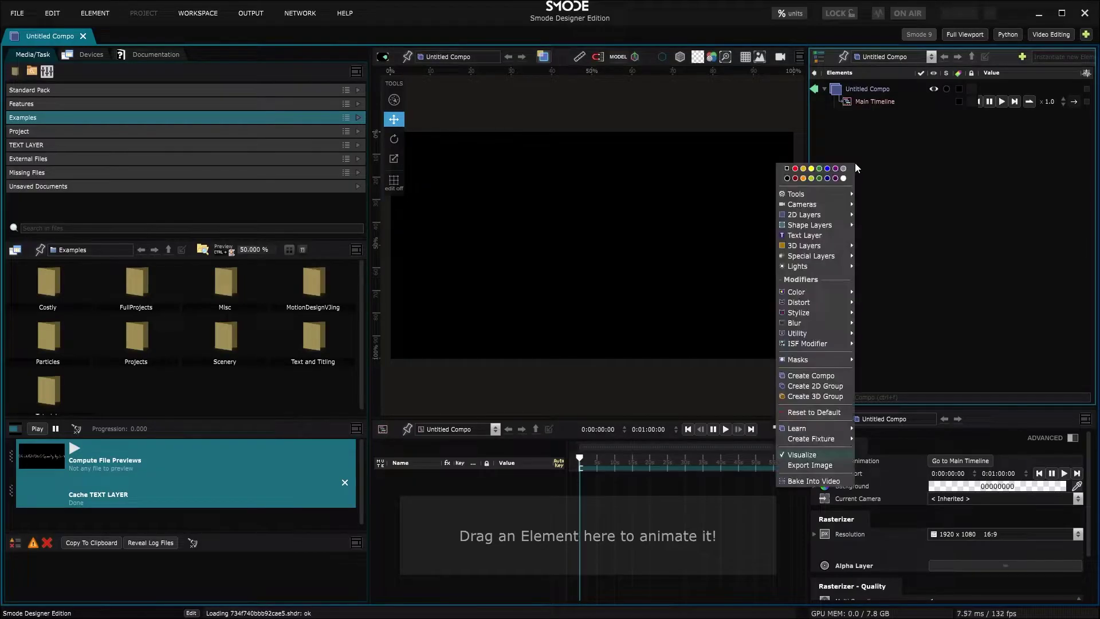
{"action": "left_click", "coordinate": [821, 235]}
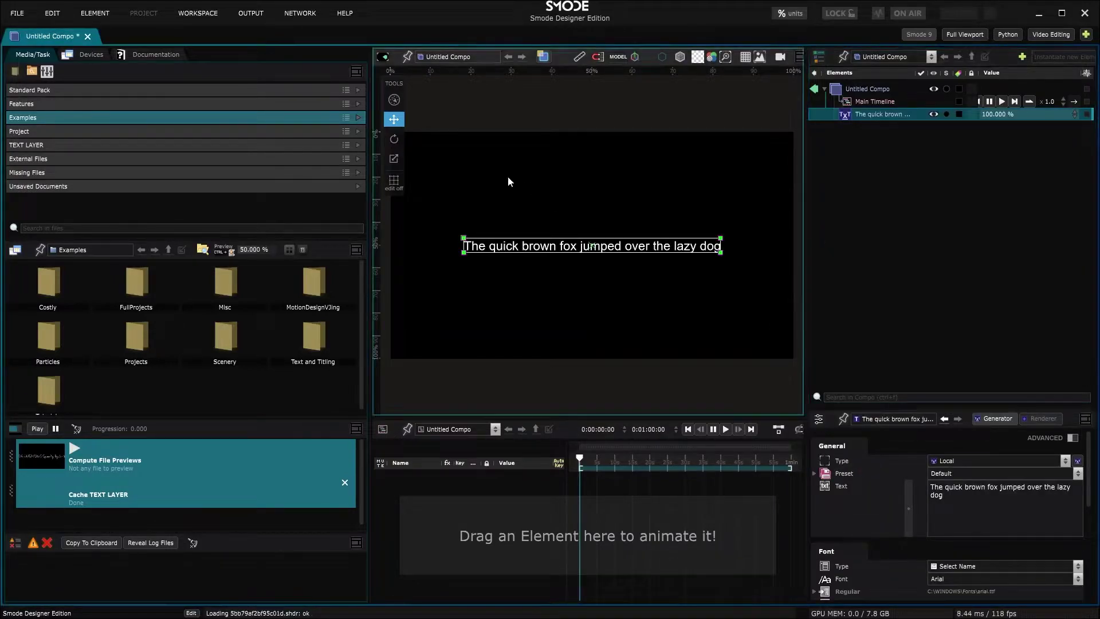
{"action": "left_click", "coordinate": [394, 187]}
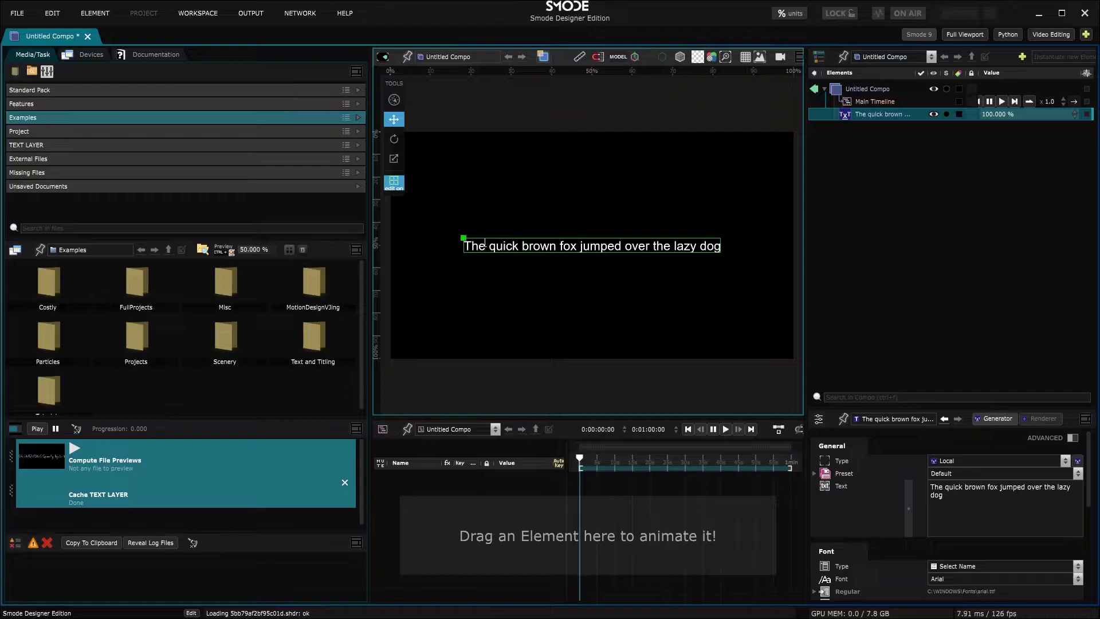
Step: Replace the layer's sentence with "My new text" and add a second line reading "another line!"
{"action": "left_click_drag", "start_coordinate": [468, 245], "coordinate": [721, 245]}
{"action": "type", "text": "My new text"}
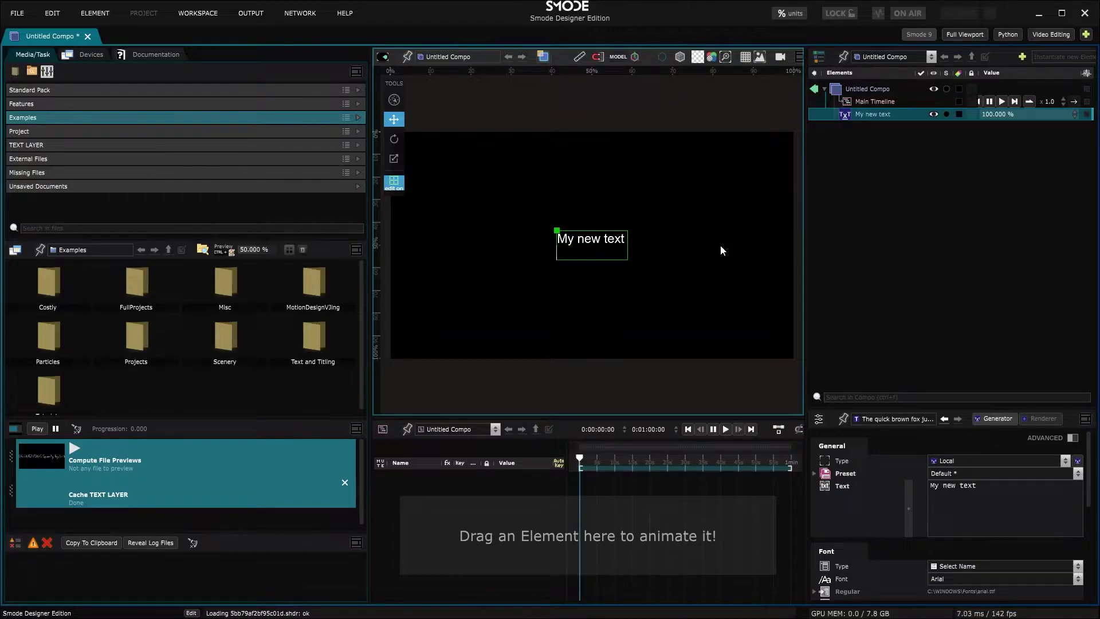
{"action": "key", "text": "Return"}
{"action": "type", "text": "another line!"}
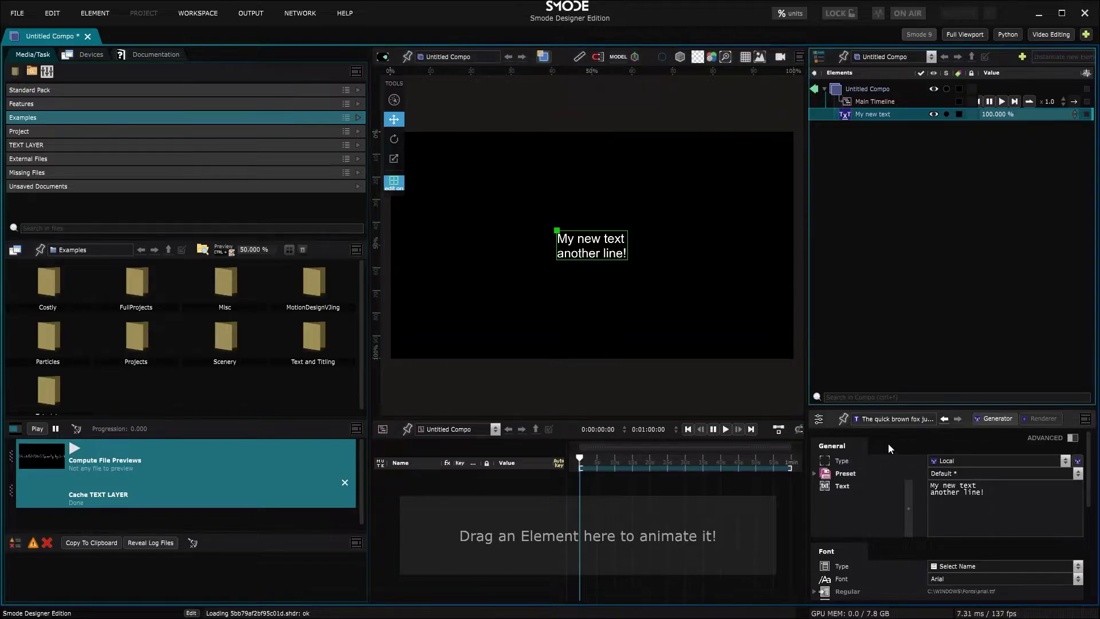
Step: Enlarge the parameter area and reset the layer's text to its default sentence
{"action": "left_click_drag", "start_coordinate": [889, 409], "coordinate": [889, 299]}
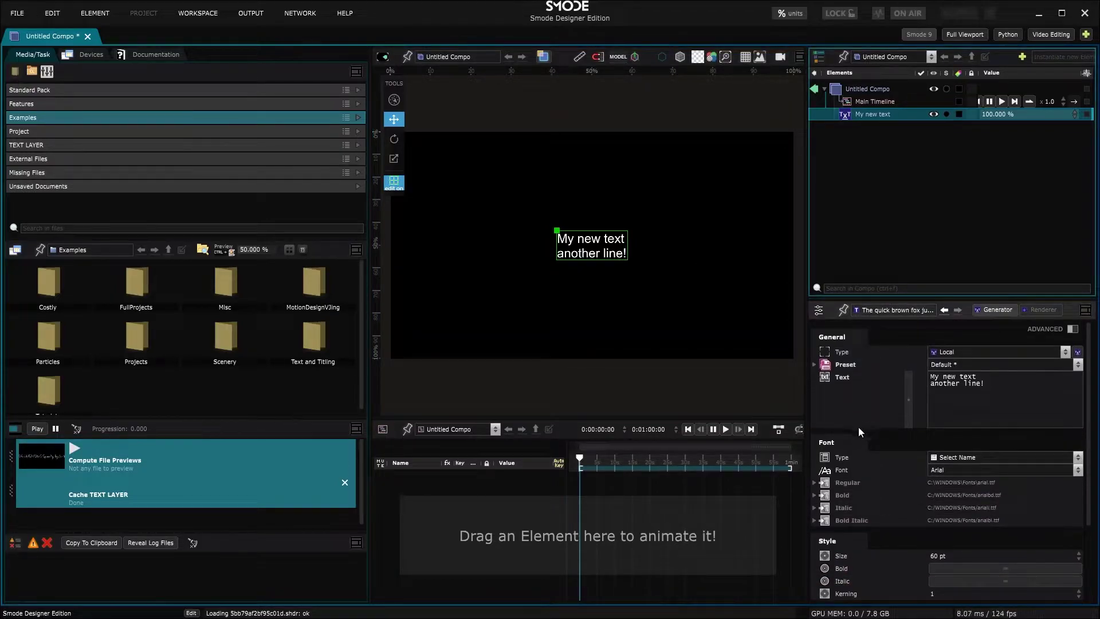
{"action": "right_click", "coordinate": [863, 397]}
{"action": "left_click", "coordinate": [792, 302]}
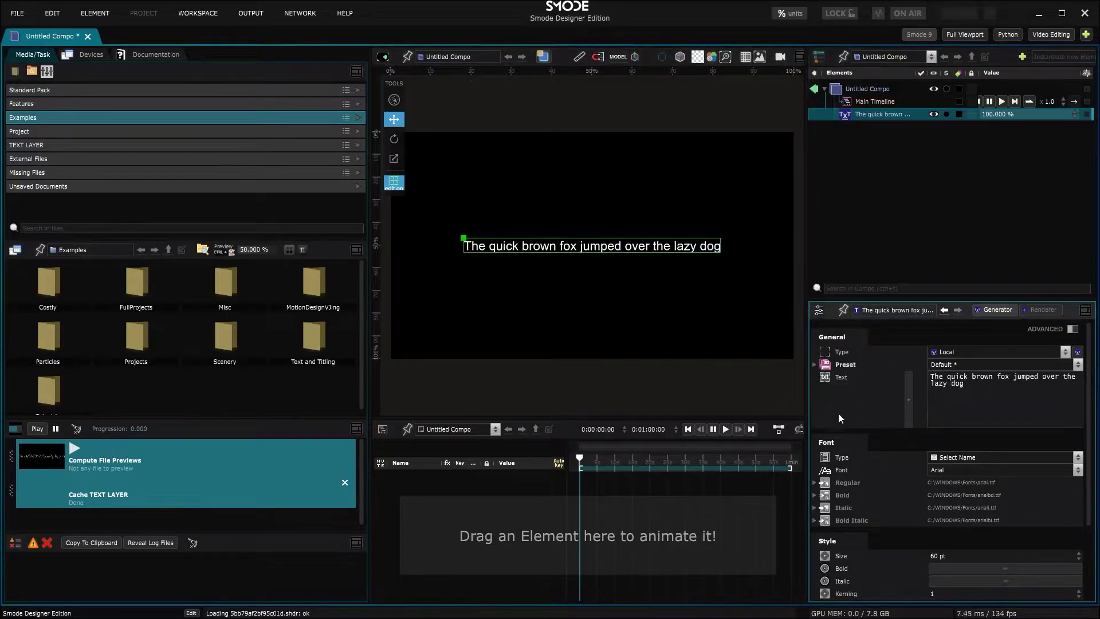
Step: Try the Arial Black font on the text and switch it back to Arial
{"action": "left_click", "coordinate": [1075, 470]}
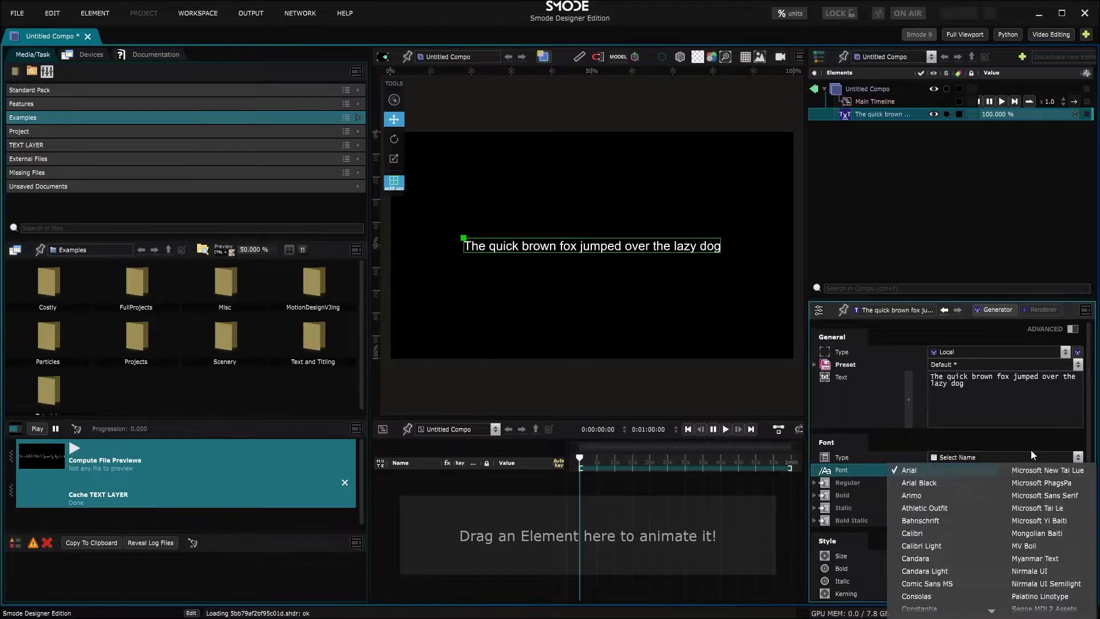
{"action": "left_click", "coordinate": [923, 484]}
{"action": "left_click", "coordinate": [1080, 473]}
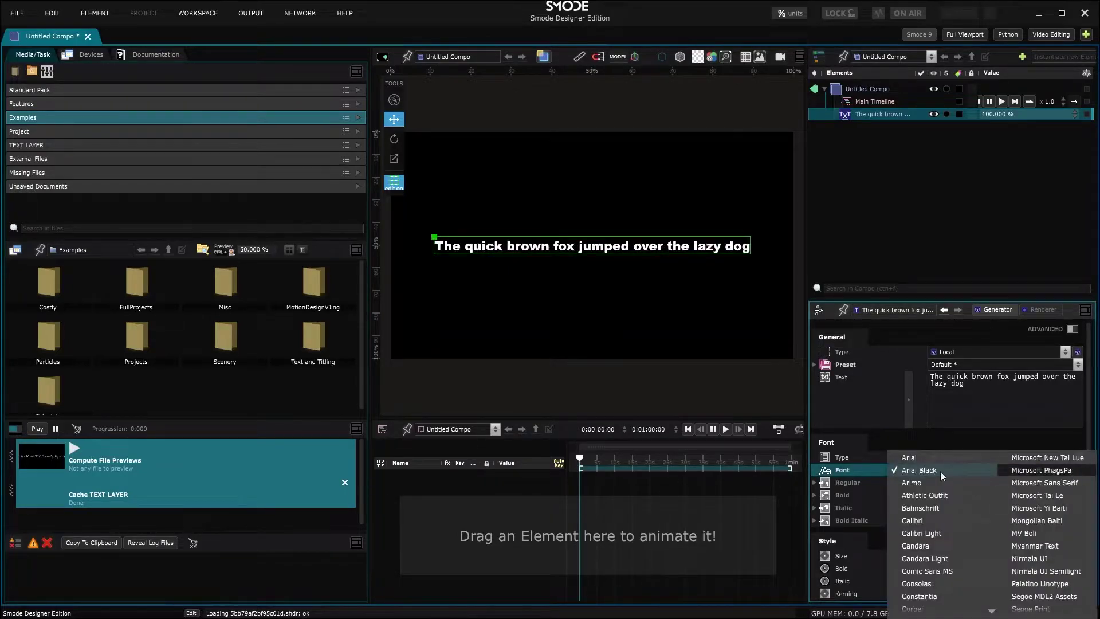
{"action": "left_click", "coordinate": [924, 457]}
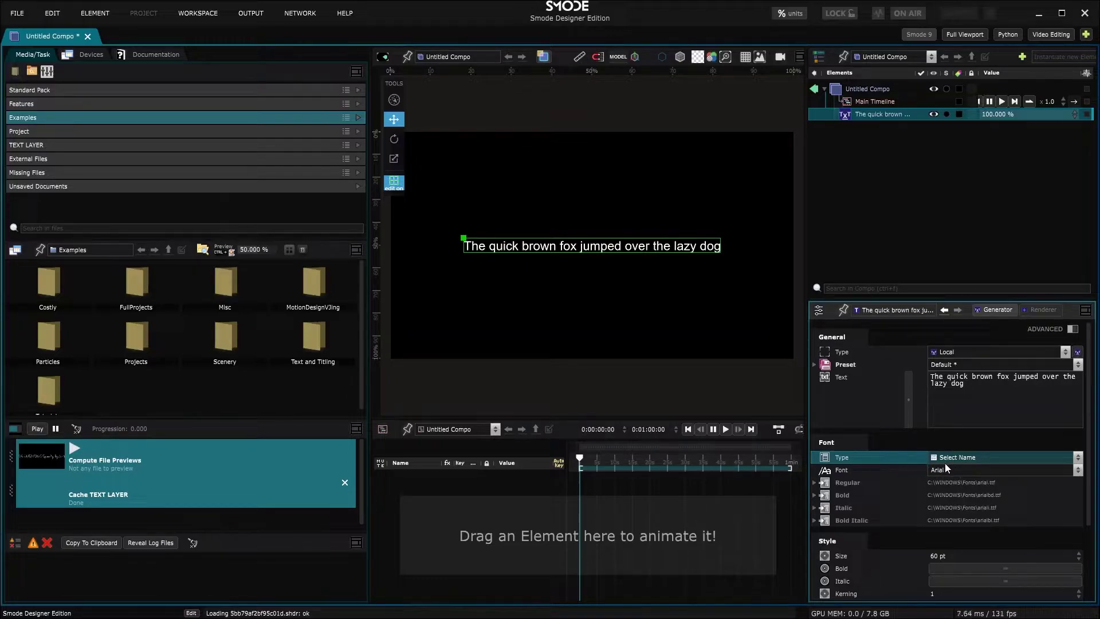
Step: Set the font type to Select Files and assign Anton-Regular.ttf from the TEXT LAYER FONTS folder as the regular font
{"action": "left_click", "coordinate": [1048, 459]}
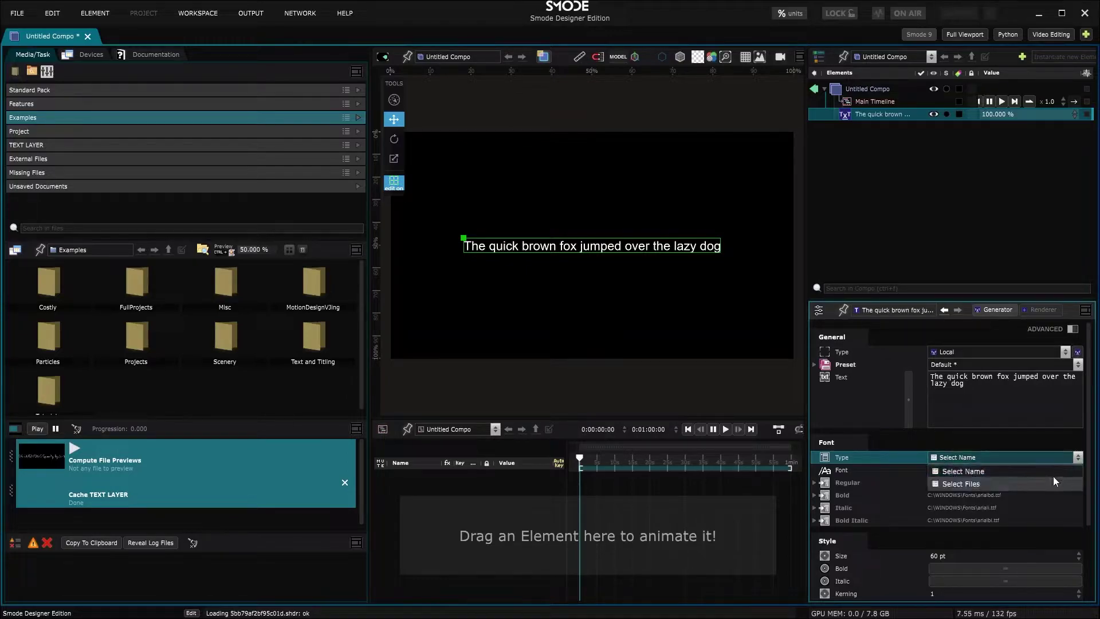
{"action": "left_click", "coordinate": [1051, 480]}
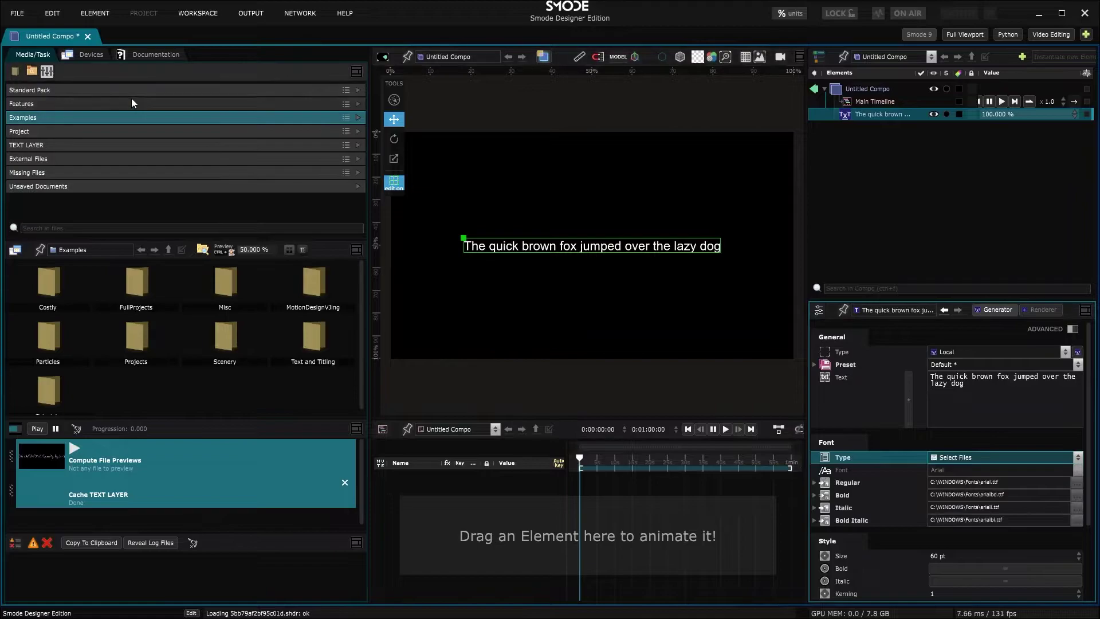
{"action": "left_click", "coordinate": [122, 144]}
{"action": "left_click", "coordinate": [90, 157]}
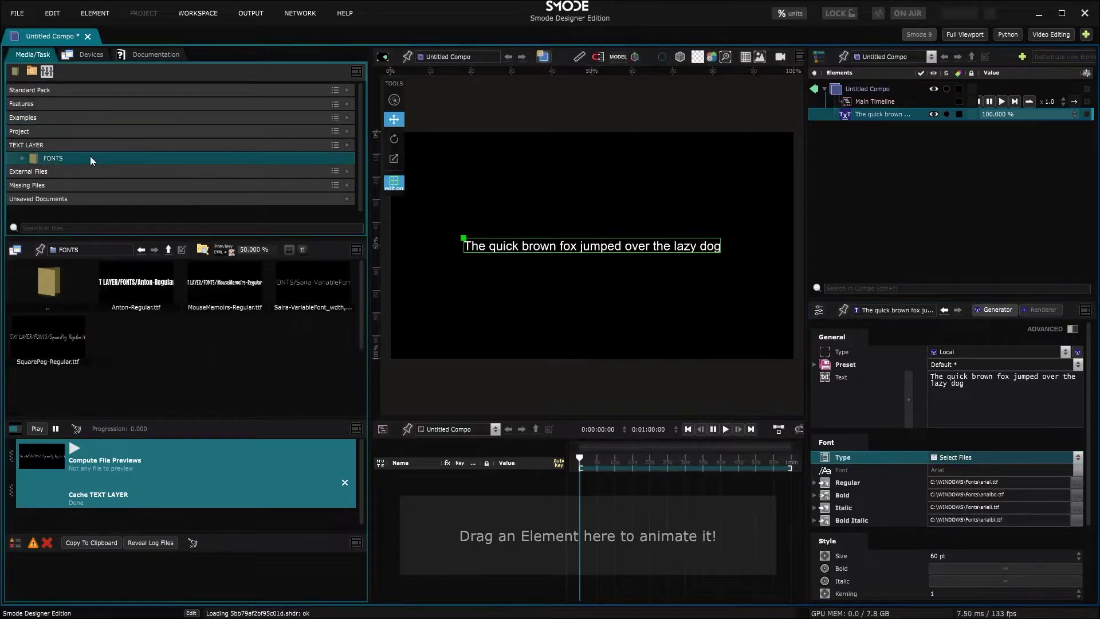
{"action": "left_click", "coordinate": [22, 158]}
{"action": "left_click_drag", "start_coordinate": [58, 174], "coordinate": [1012, 482]}
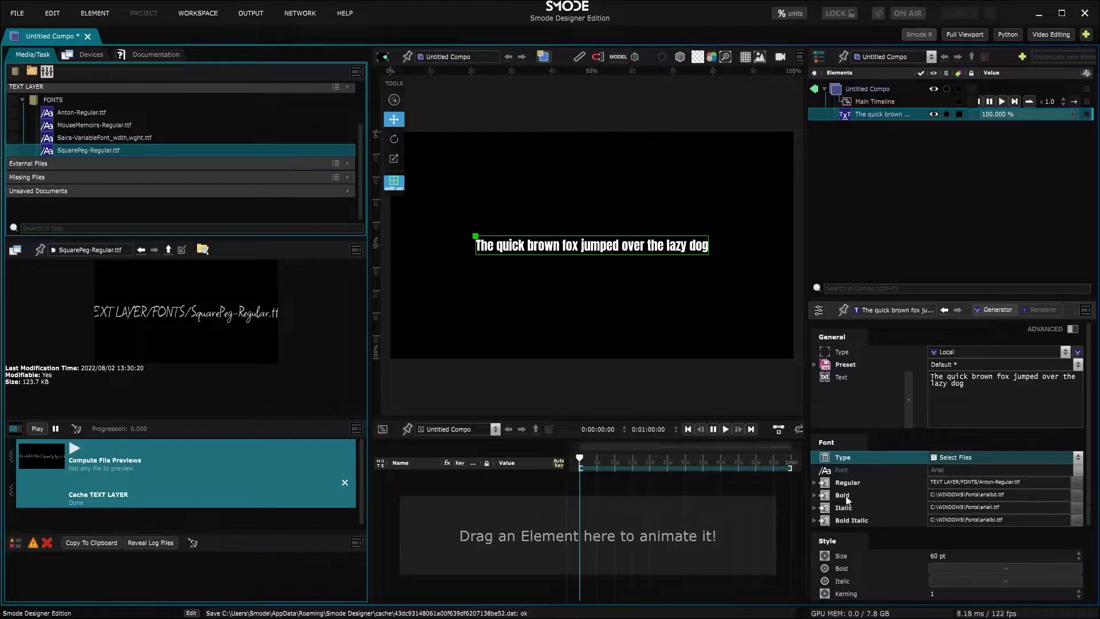
Step: Switch the bold style on and off, and try widening the text's kerning to about 1.2
{"action": "left_click", "coordinate": [972, 568]}
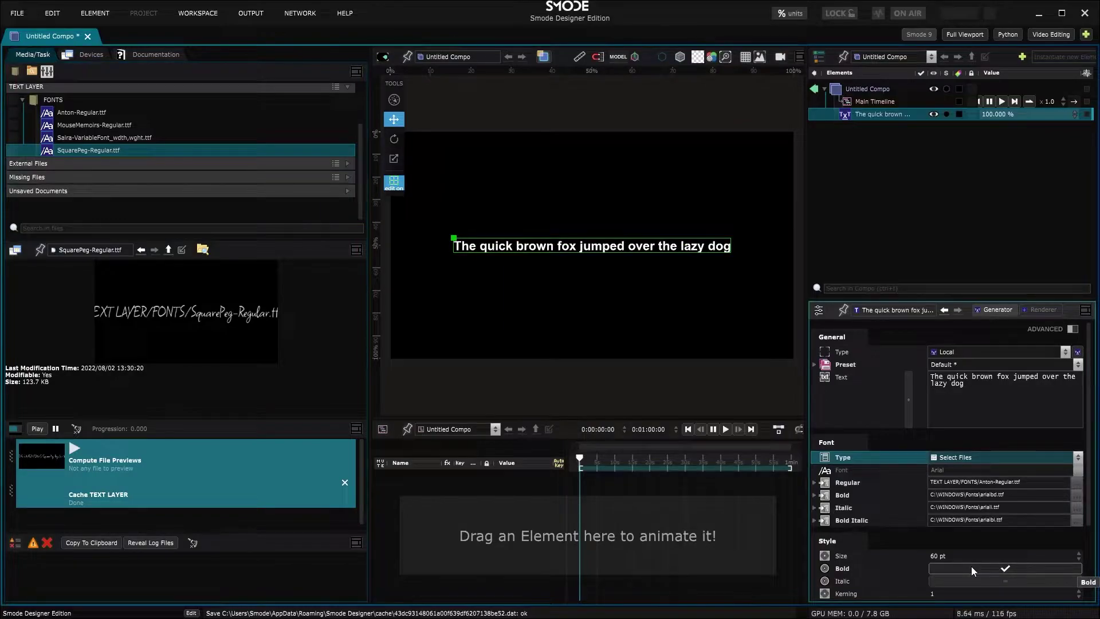
{"action": "left_click", "coordinate": [972, 566]}
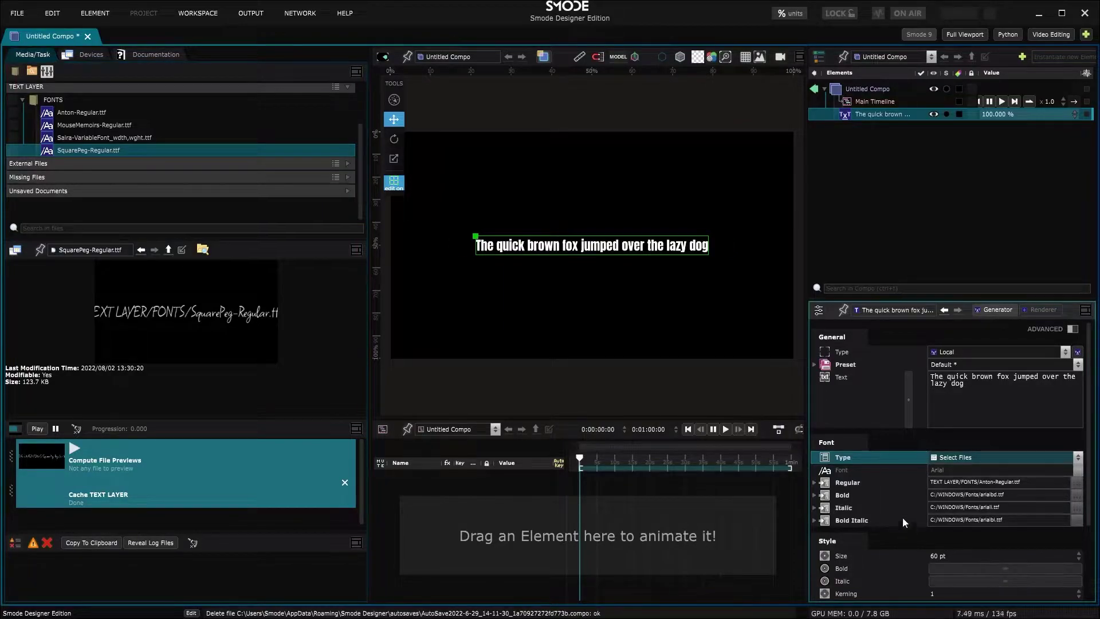
{"action": "scroll", "coordinate": [895, 505], "scroll_direction": "down", "scroll_amount": 3}
{"action": "scroll", "coordinate": [896, 504], "scroll_direction": "down", "scroll_amount": 1}
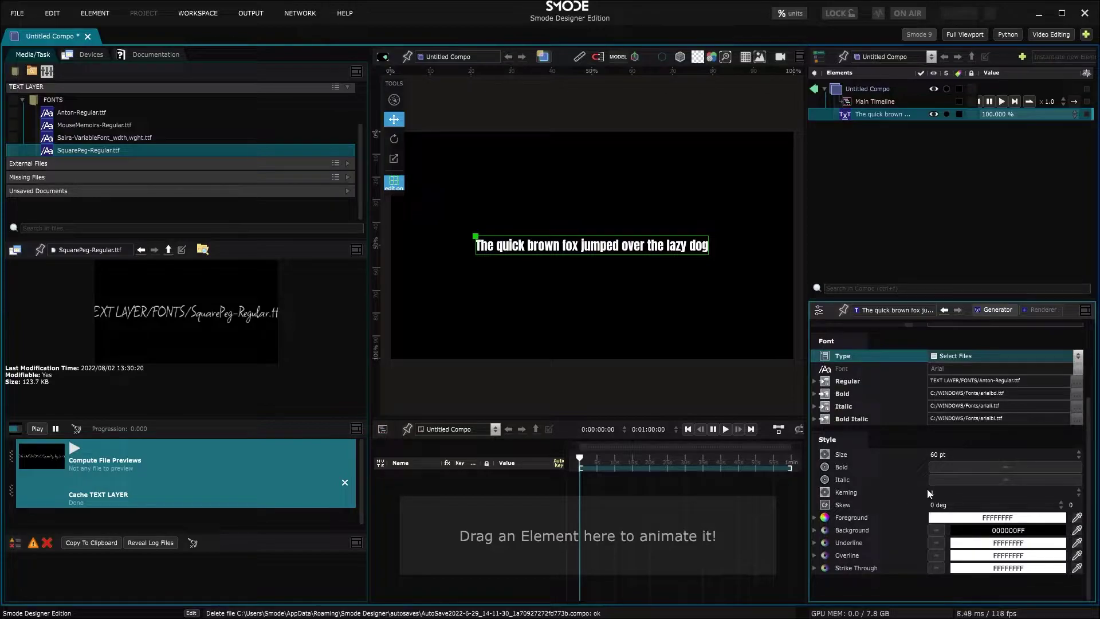
{"action": "left_click_drag", "start_coordinate": [930, 492], "coordinate": [1092, 462]}
Step: Try a red FF0000FF background behind the text and disable the background again
{"action": "left_click", "coordinate": [939, 530]}
{"action": "left_click", "coordinate": [959, 532]}
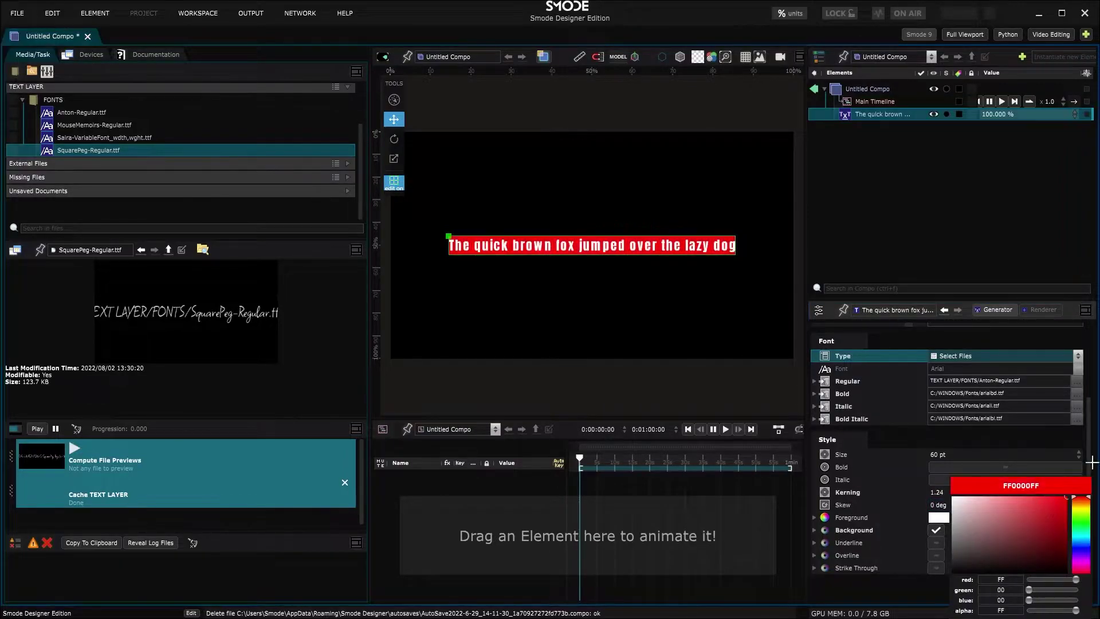
{"action": "left_click", "coordinate": [936, 530]}
Step: Switch the underline, overline and strike-through styles of the text on and off, one at a time
{"action": "left_click", "coordinate": [937, 542]}
{"action": "left_click", "coordinate": [937, 542]}
{"action": "left_click", "coordinate": [937, 556]}
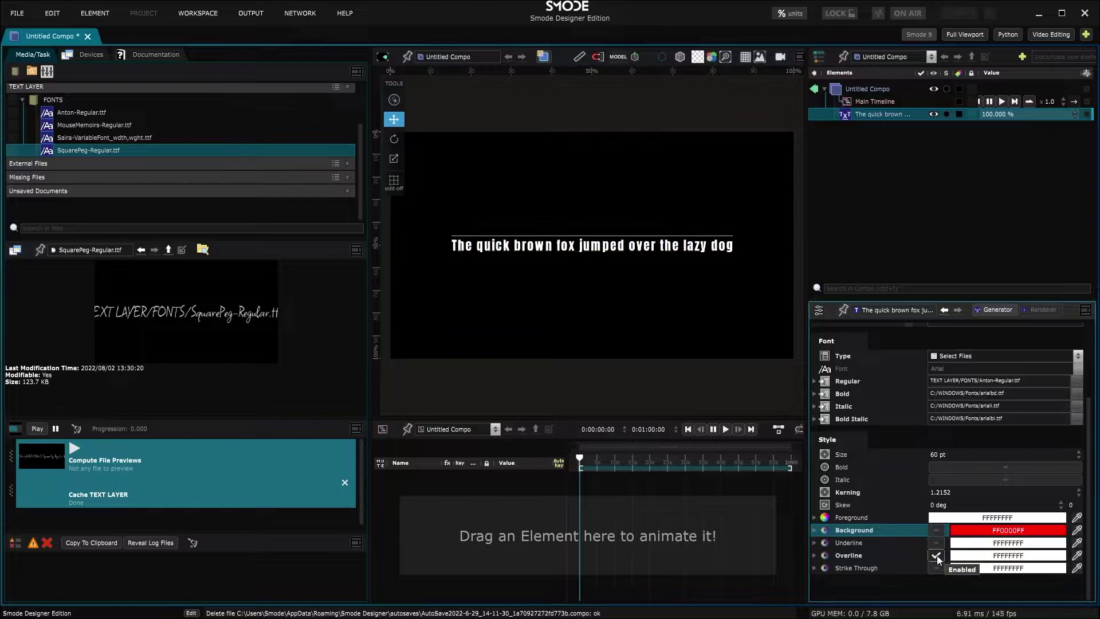
{"action": "left_click", "coordinate": [937, 556]}
{"action": "left_click", "coordinate": [936, 569]}
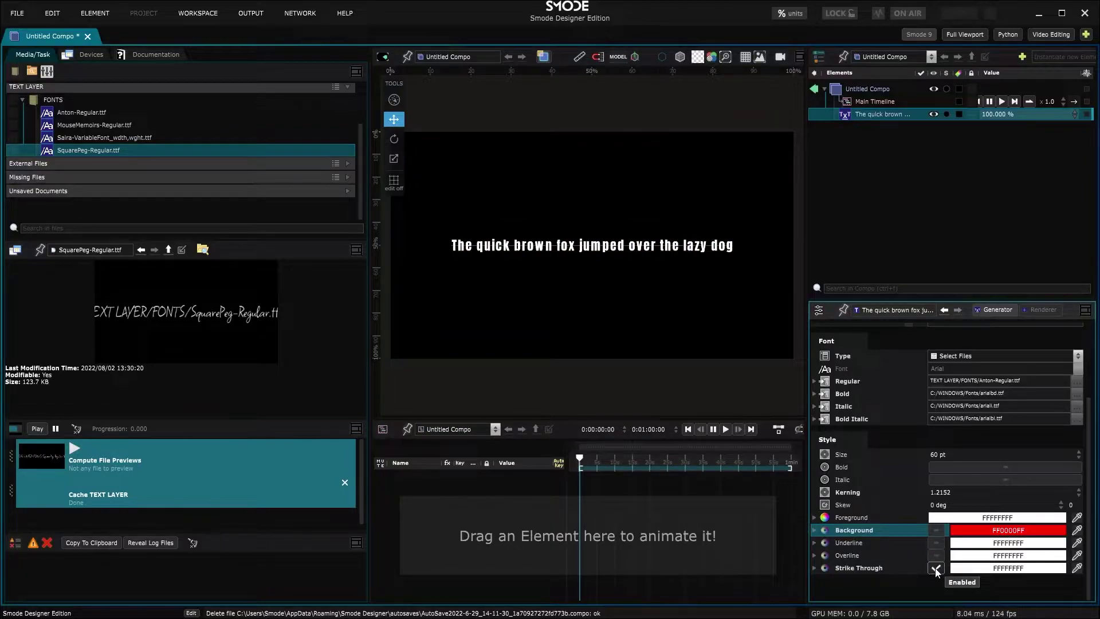
{"action": "left_click", "coordinate": [935, 569]}
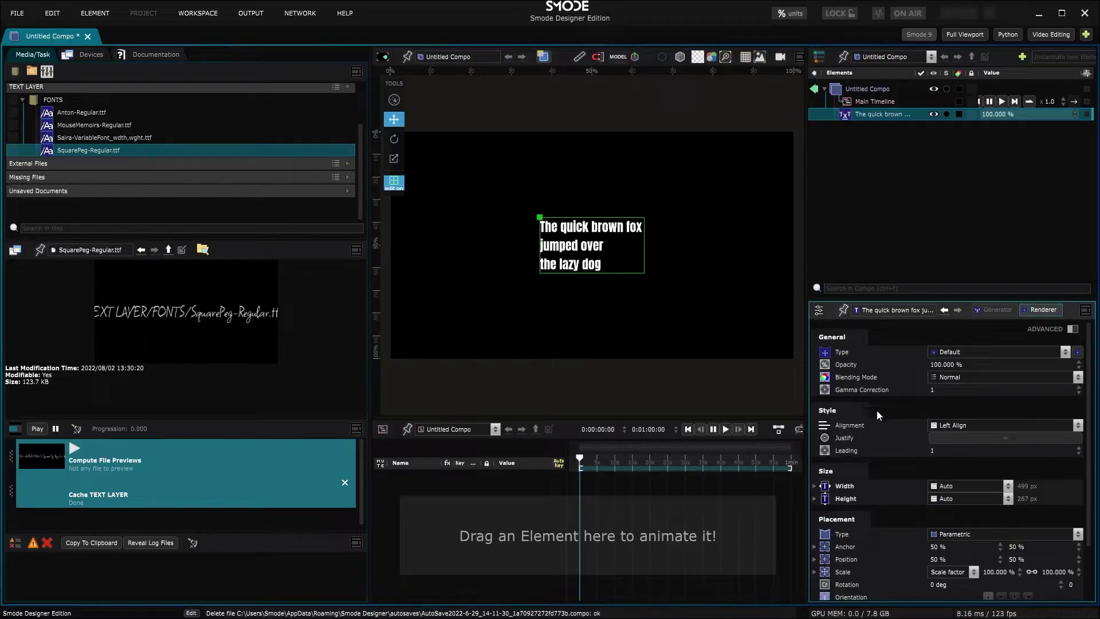
Step: Try Right Align and Justify on the three-line text, returning to Left Align with Justify off
{"action": "left_click", "coordinate": [1079, 425]}
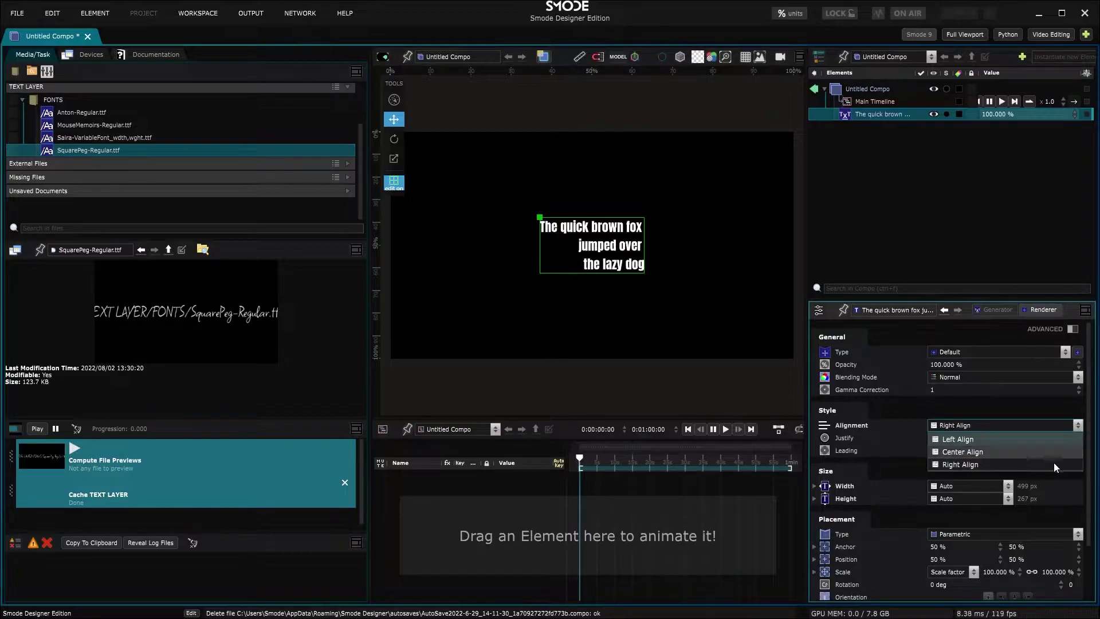
{"action": "left_click", "coordinate": [1039, 440]}
{"action": "left_click", "coordinate": [1033, 438]}
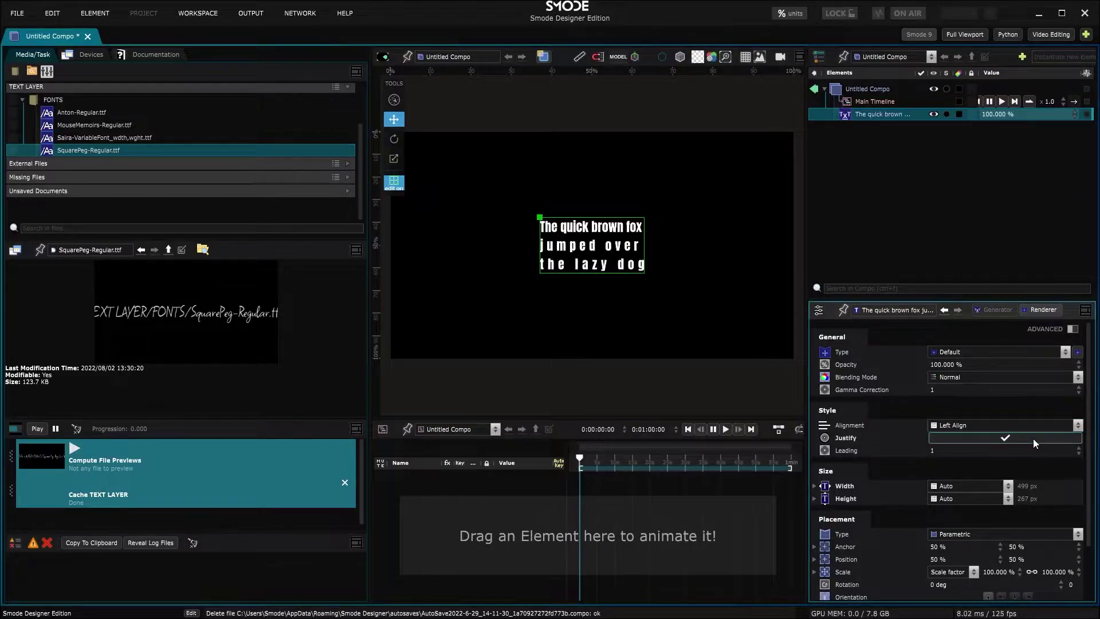
{"action": "left_click", "coordinate": [1033, 438]}
{"action": "left_click", "coordinate": [1033, 438]}
{"action": "left_click", "coordinate": [1033, 439]}
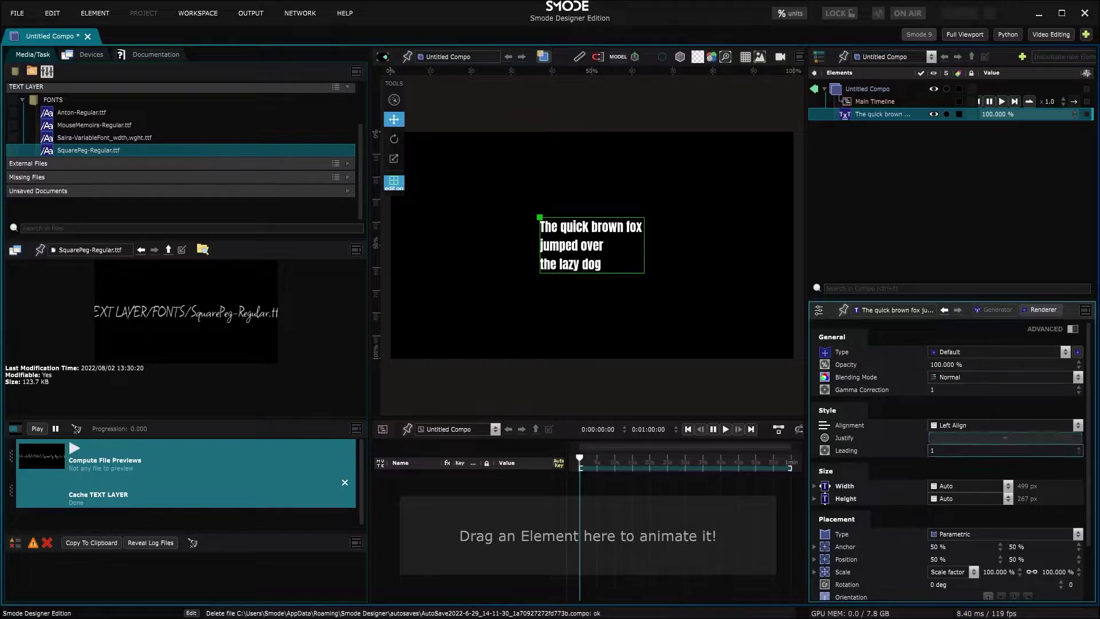
Step: Try a different leading for the text lines and set the leading back to 1
{"action": "left_click_drag", "start_coordinate": [1016, 450], "coordinate": [1016, 424]}
{"action": "double_click", "coordinate": [999, 449]}
{"action": "type", "text": "1"}
{"action": "key", "text": "Return"}
Step: Append filler characters after "the lazy dog" to test automatic width, and delete them again
{"action": "left_click", "coordinate": [617, 261]}
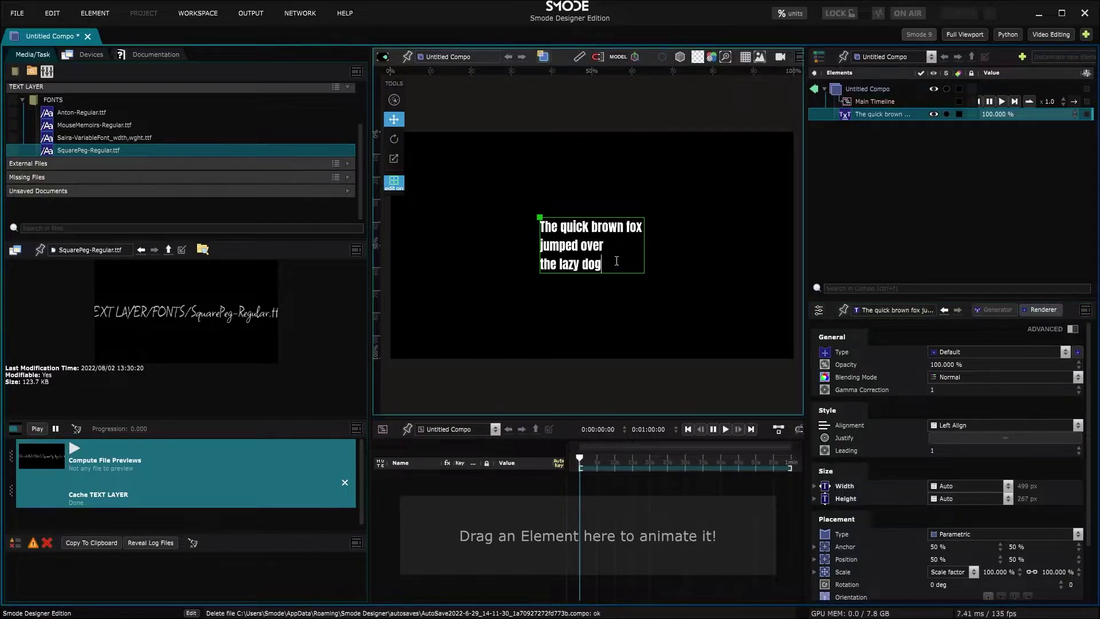
{"action": "type", "text": "sfdjskfjskfjkdjfksdjfkdsjfke"}
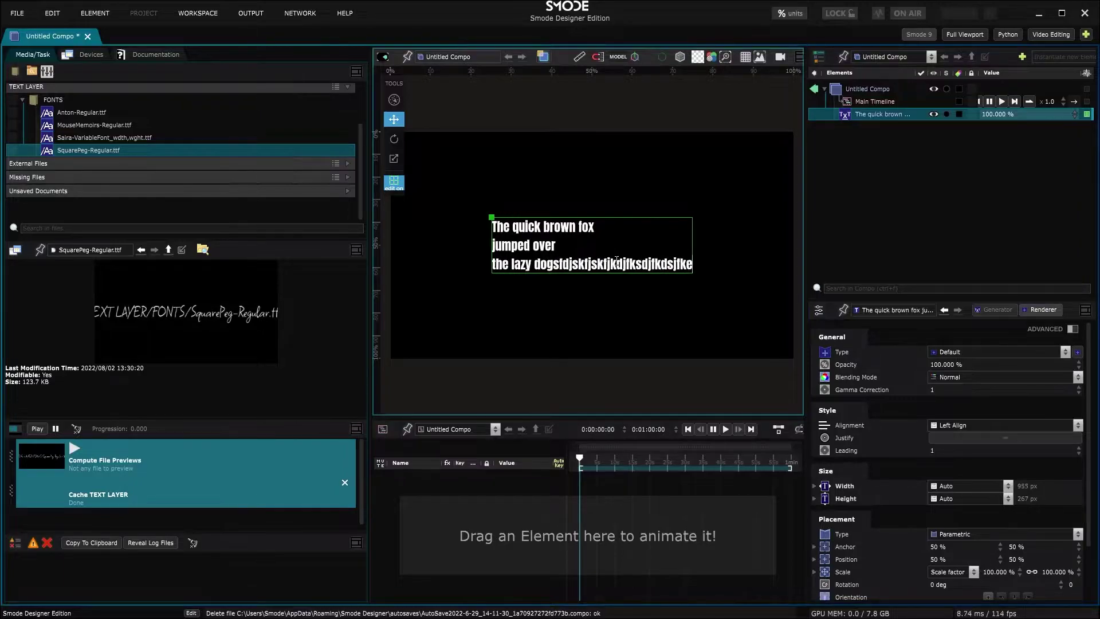
{"action": "key", "text": "BackSpace"}
{"action": "key", "text": "BackSpace"}
{"action": "key", "text": "BackSpace"}
{"action": "key", "text": "BackSpace"}
{"action": "key", "text": "BackSpace"}
{"action": "key", "text": "BackSpace"}
{"action": "key", "text": "BackSpace"}
{"action": "key", "text": "BackSpace"}
{"action": "key", "text": "BackSpace"}
{"action": "key", "text": "BackSpace"}
{"action": "key", "text": "BackSpace"}
{"action": "key", "text": "BackSpace"}
{"action": "key", "text": "BackSpace"}
{"action": "key", "text": "BackSpace"}
{"action": "key", "text": "BackSpace"}
{"action": "key", "text": "BackSpace"}
{"action": "key", "text": "BackSpace"}
{"action": "key", "text": "BackSpace"}
{"action": "key", "text": "BackSpace"}
{"action": "key", "text": "BackSpace"}
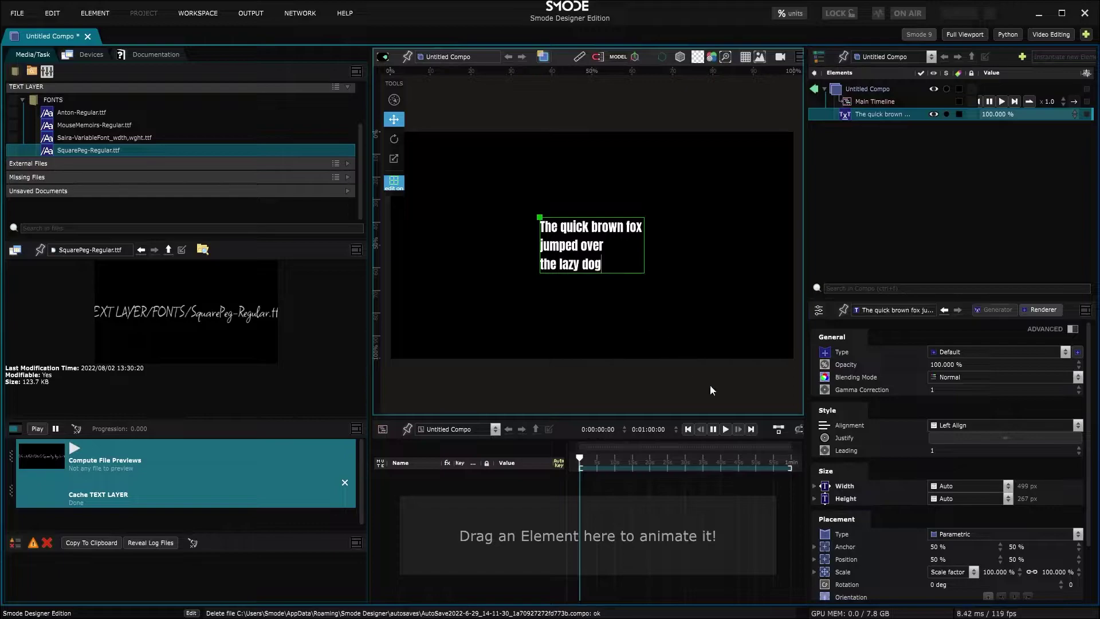
Step: Set the text box's width mode to Word Wrap and narrow the width to about 429 px
{"action": "left_click", "coordinate": [1008, 484]}
{"action": "left_click", "coordinate": [1003, 505]}
{"action": "left_click_drag", "start_coordinate": [1029, 486], "coordinate": [1009, 498]}
Step: Switch the text box's width mode to Shrink To Fit and adjust the width to about 472 px
{"action": "left_click", "coordinate": [1009, 498]}
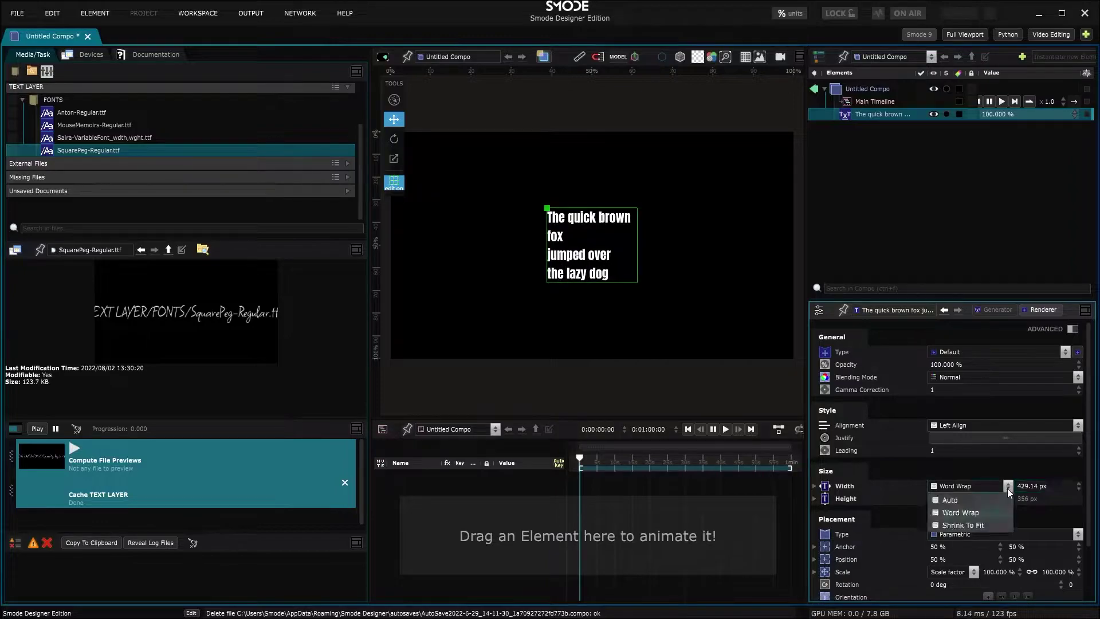
{"action": "left_click", "coordinate": [1005, 524]}
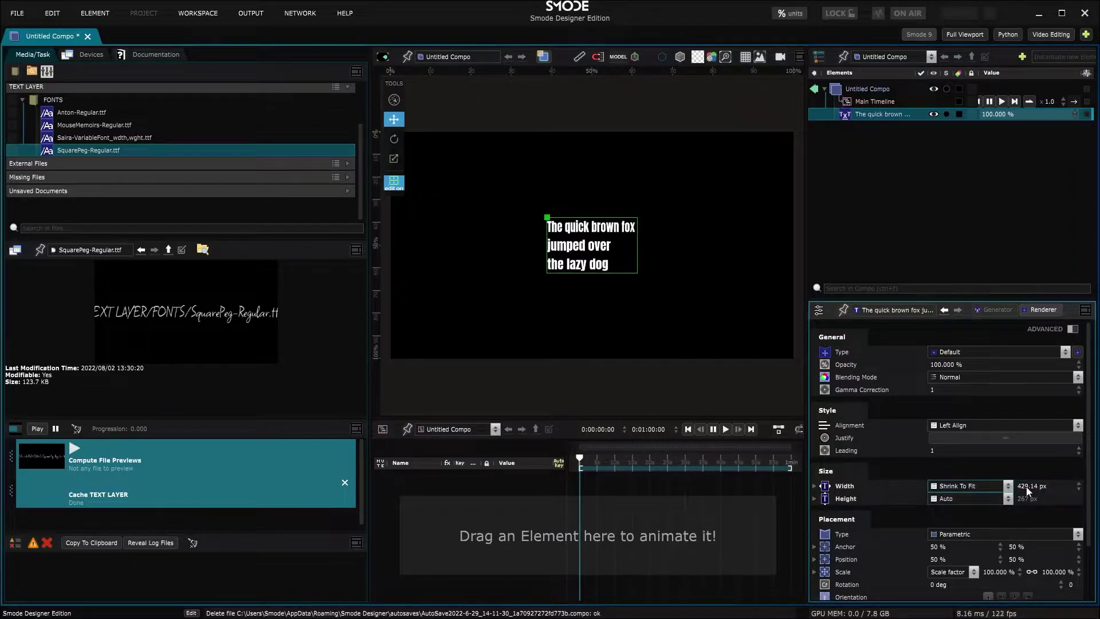
{"action": "mouse_move", "coordinate": [1030, 490]}
{"action": "left_mouse_down"}
{"action": "mouse_move", "coordinate": [983, 490]}
{"action": "mouse_move", "coordinate": [1038, 490]}
{"action": "mouse_move", "coordinate": [986, 487]}
{"action": "mouse_move", "coordinate": [1010, 483]}
{"action": "left_mouse_up"}
Step: Set the text box's height mode to Clamp and adjust the clamped height
{"action": "left_click", "coordinate": [981, 499]}
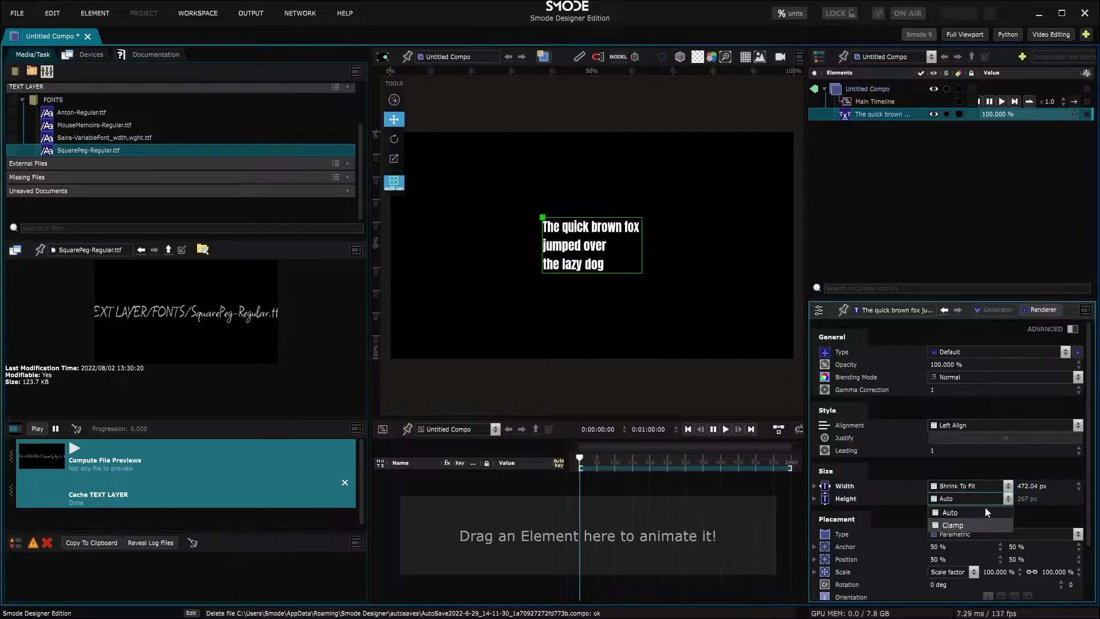
{"action": "left_click", "coordinate": [982, 522]}
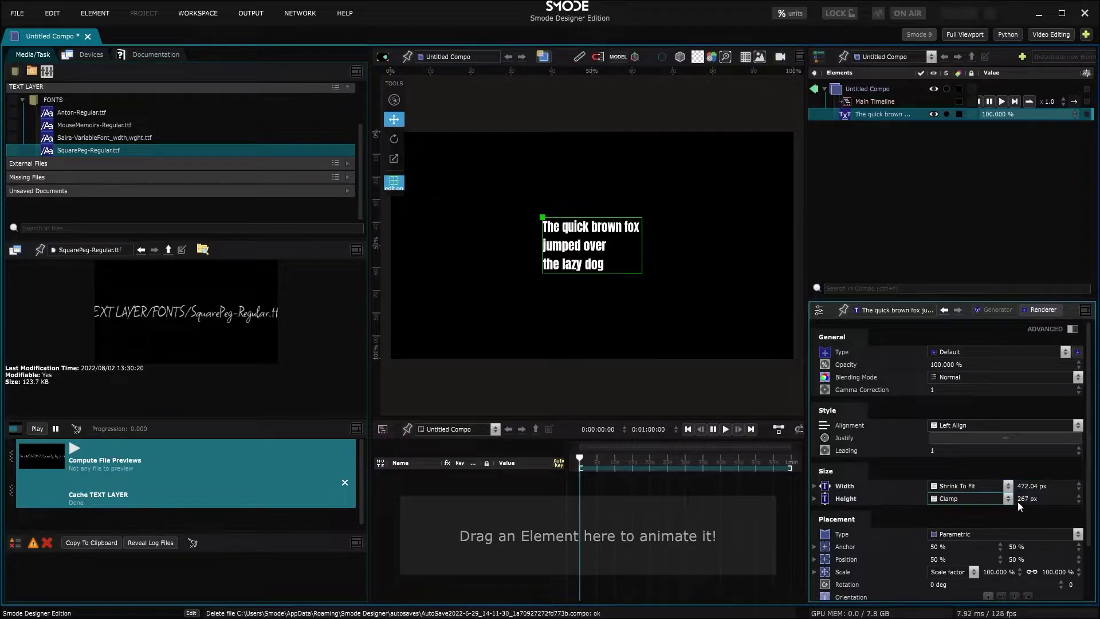
{"action": "mouse_move", "coordinate": [1018, 501]}
{"action": "left_mouse_down"}
{"action": "mouse_move", "coordinate": [978, 501]}
{"action": "mouse_move", "coordinate": [1028, 501]}
{"action": "left_mouse_up"}
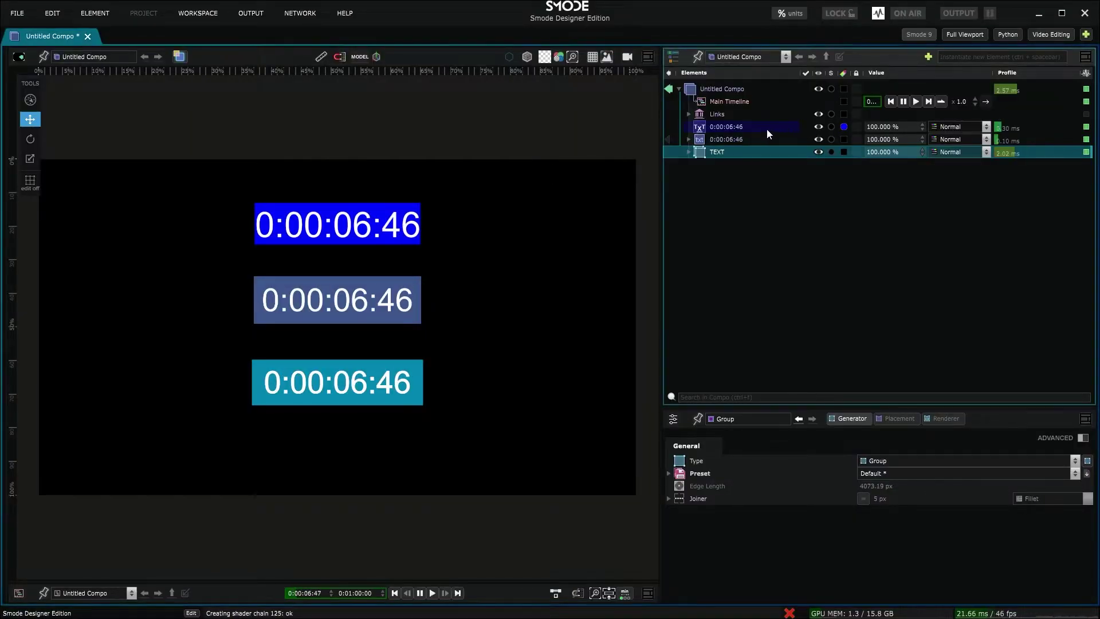
Step: Inspect both timecode text layers and the TEXT group in turn to compare their rendering costs
{"action": "left_click", "coordinate": [768, 127]}
{"action": "left_click", "coordinate": [720, 138]}
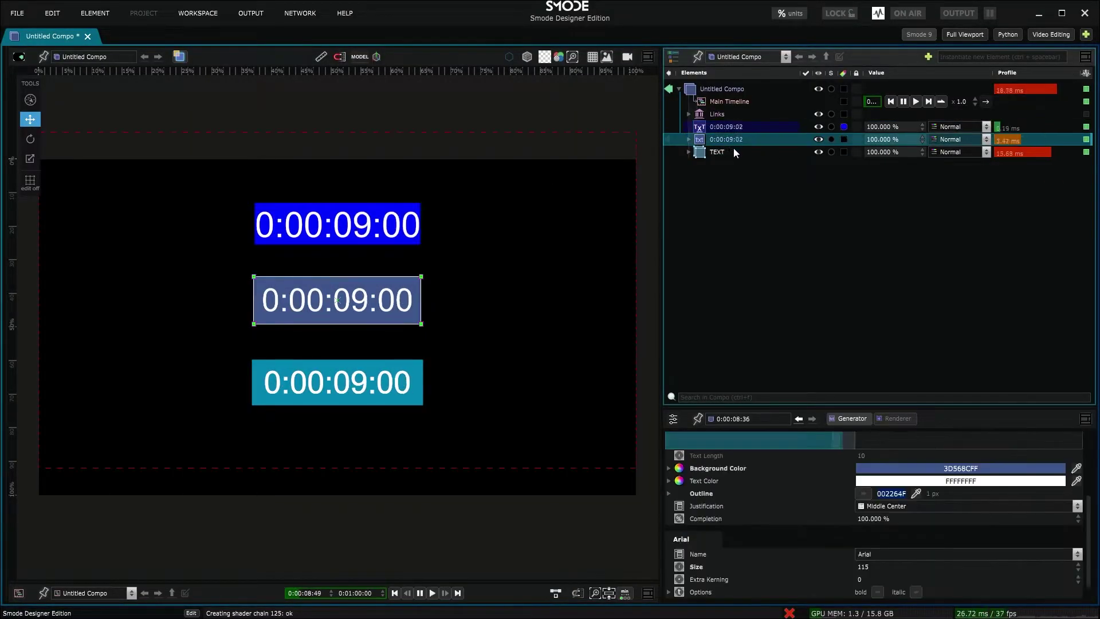
{"action": "left_click", "coordinate": [733, 152]}
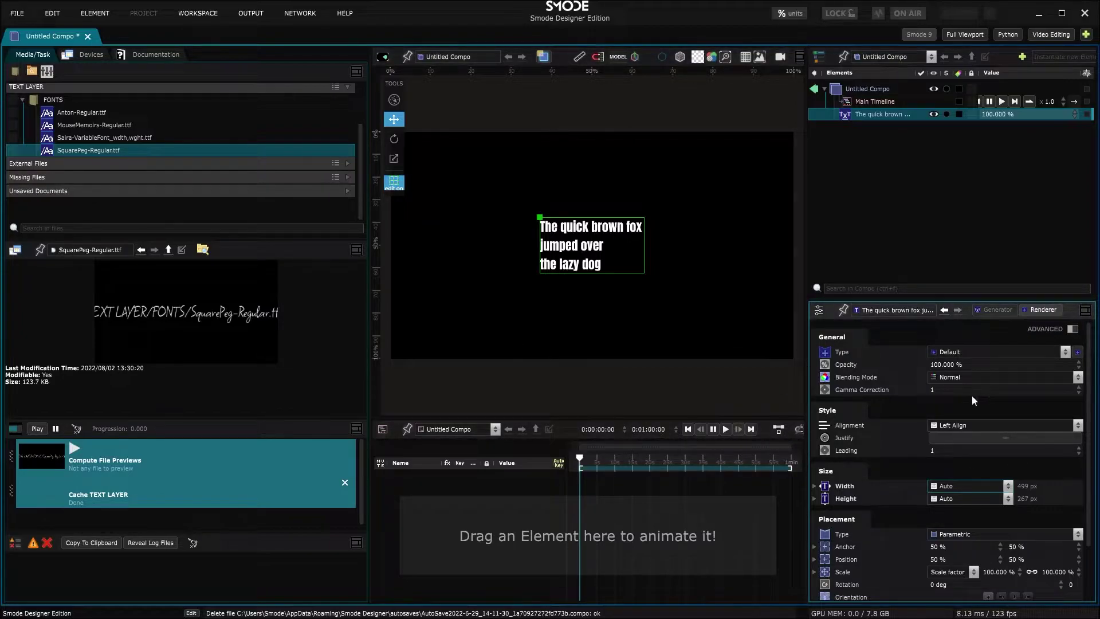
Step: Reveal the text renderer's advanced parameters and enable Show Atlas Texture
{"action": "left_click", "coordinate": [1056, 328]}
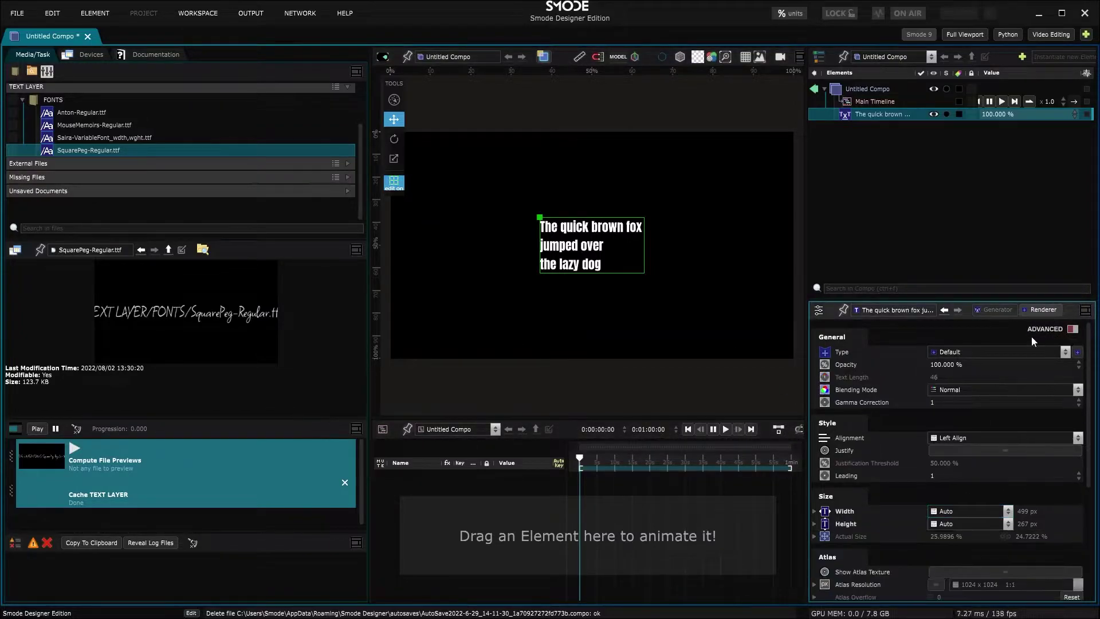
{"action": "scroll", "coordinate": [1017, 401], "scroll_direction": "down", "scroll_amount": 4}
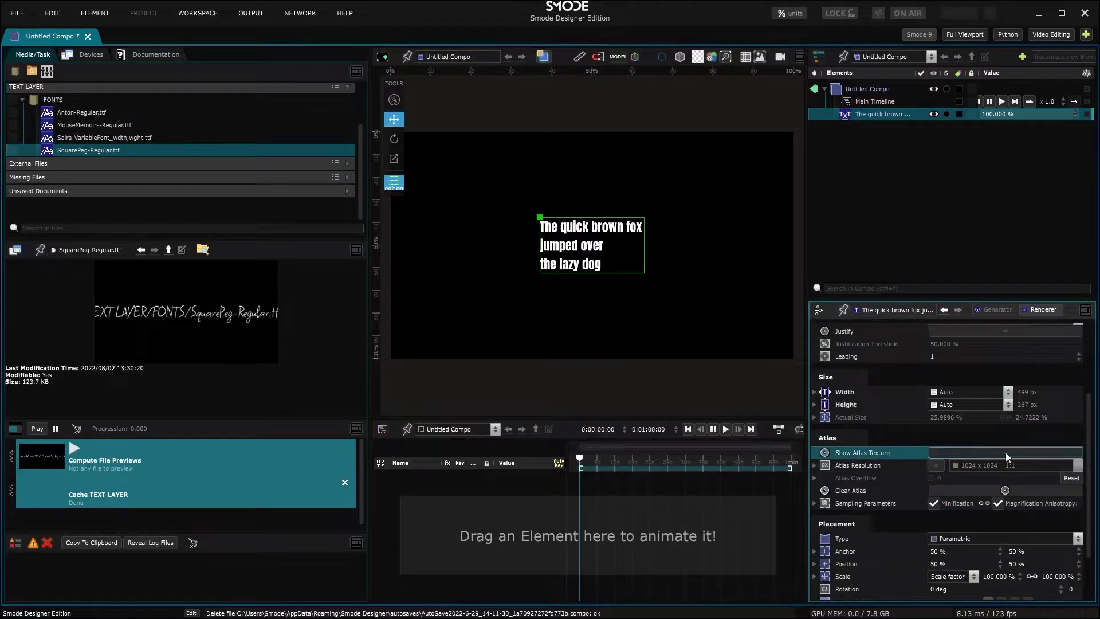
{"action": "left_click", "coordinate": [1004, 451]}
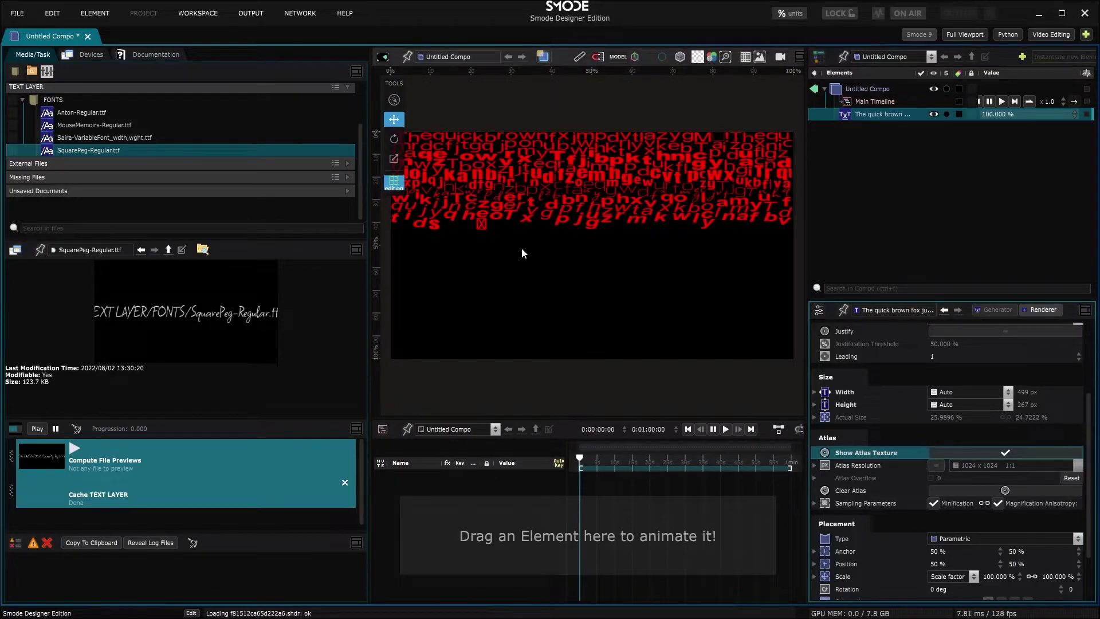
Step: Replace the text with "aaabdfg" on a cleared atlas and vary the font size, ending at 35.4 pt
{"action": "left_click", "coordinate": [998, 309]}
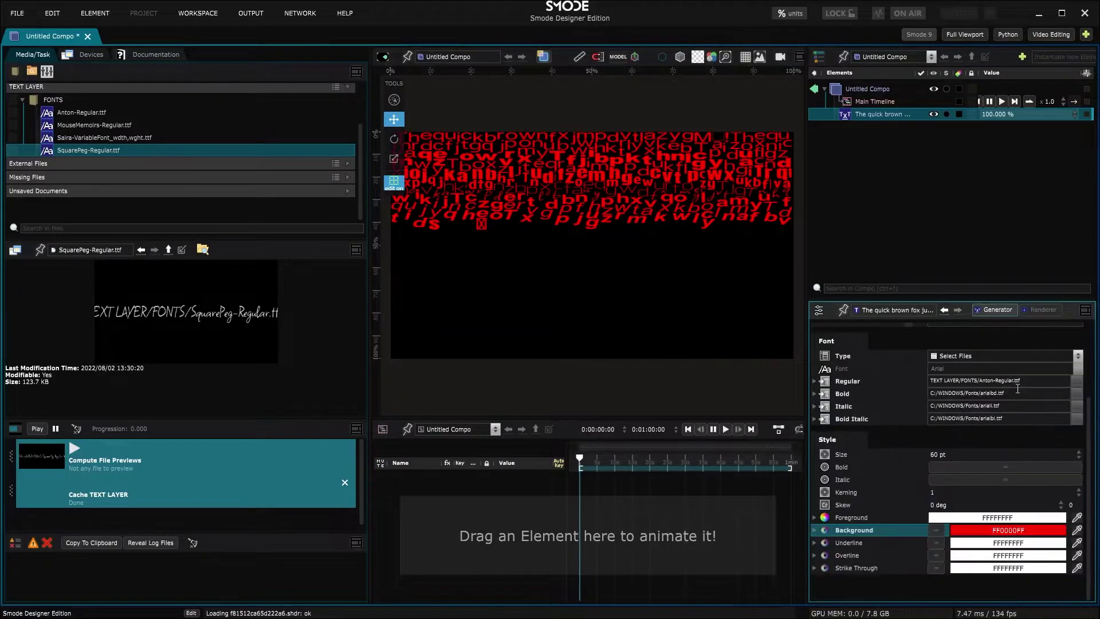
{"action": "scroll", "coordinate": [974, 378], "scroll_direction": "up", "scroll_amount": 2}
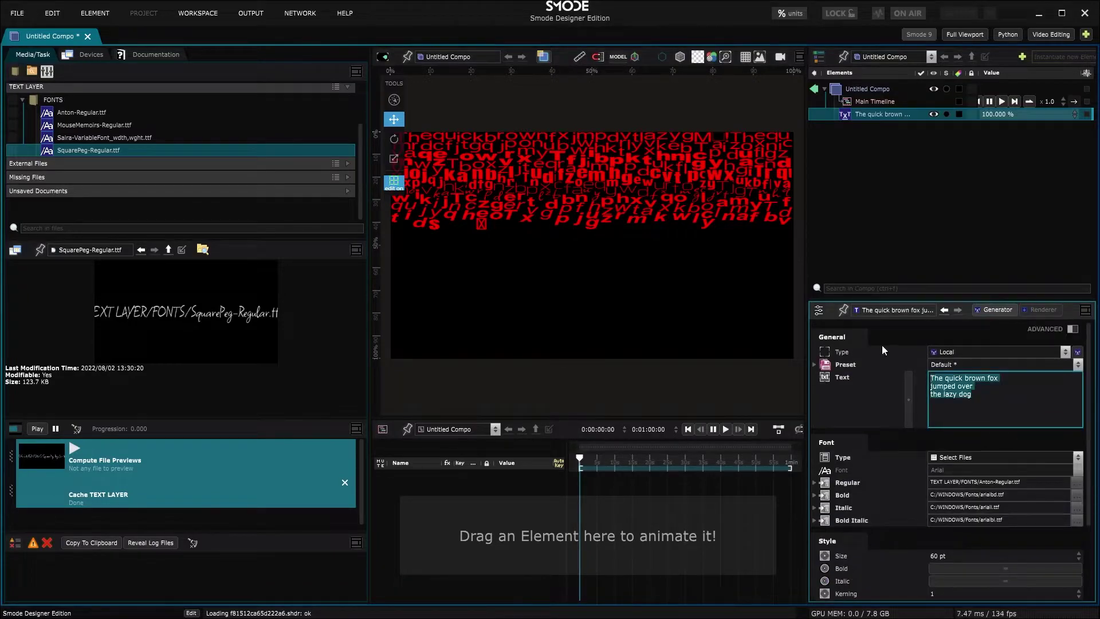
{"action": "left_click", "coordinate": [1028, 309]}
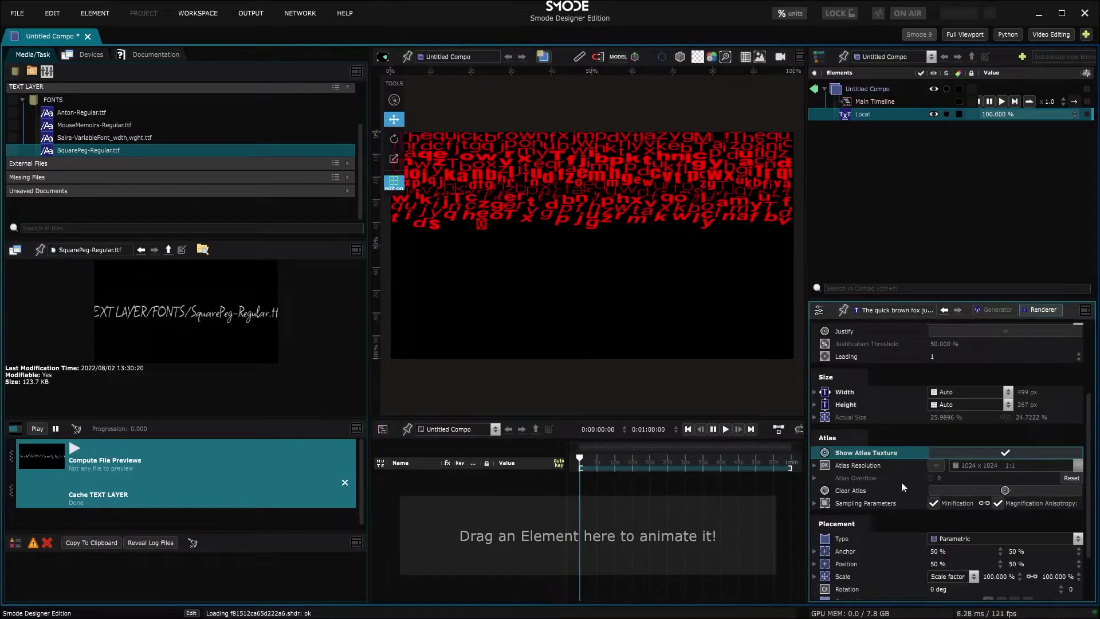
{"action": "type", "text": "a"}
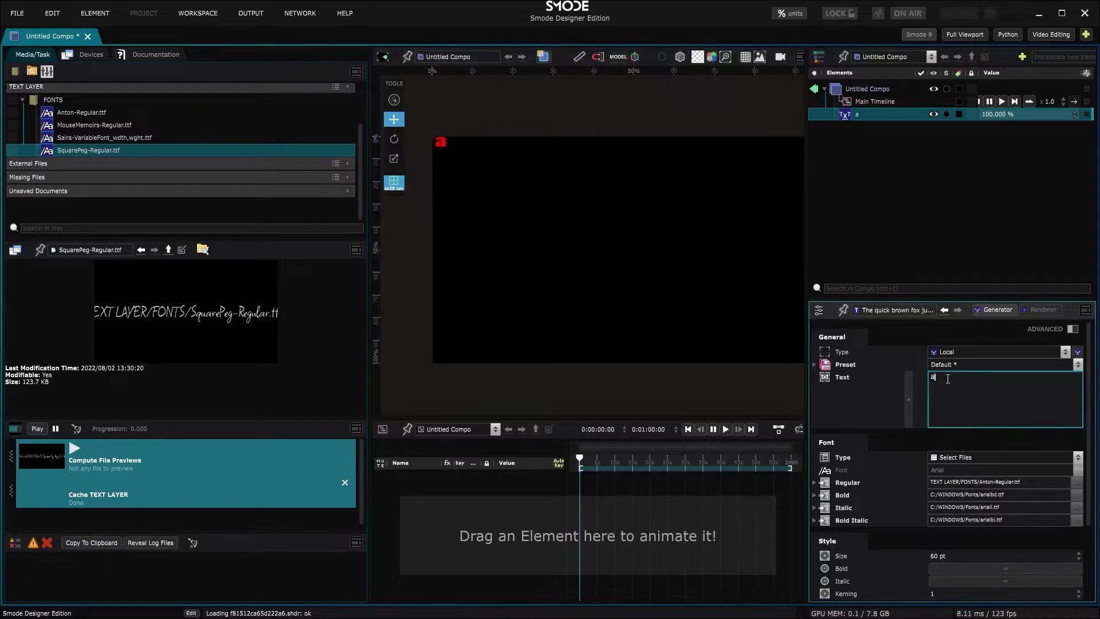
{"action": "type", "text": "aabdfg"}
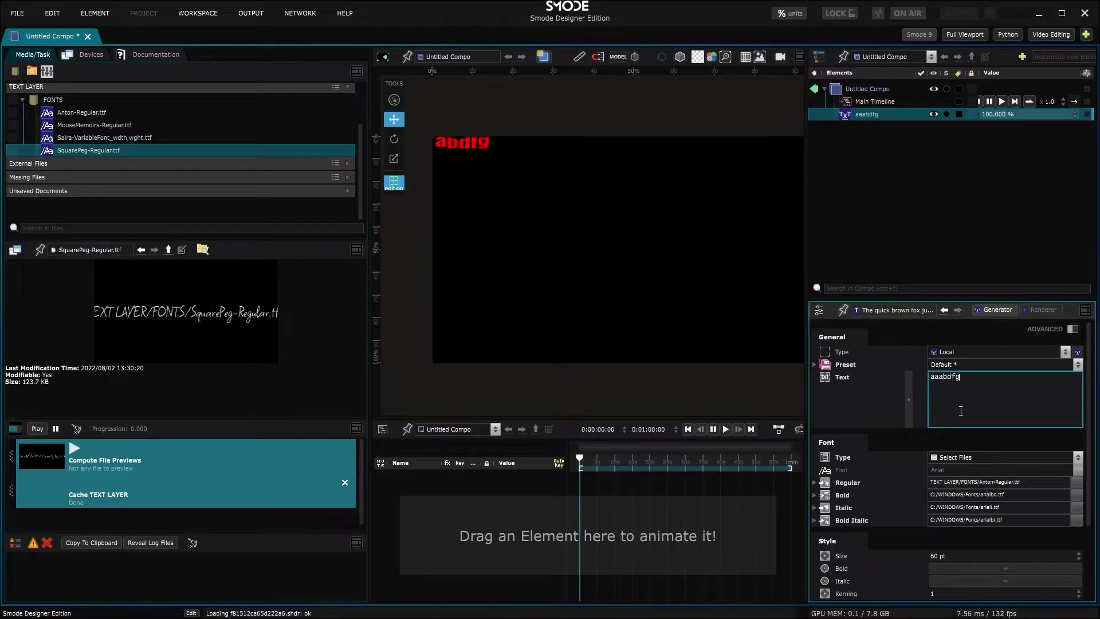
{"action": "left_click_drag", "start_coordinate": [948, 556], "coordinate": [953, 572]}
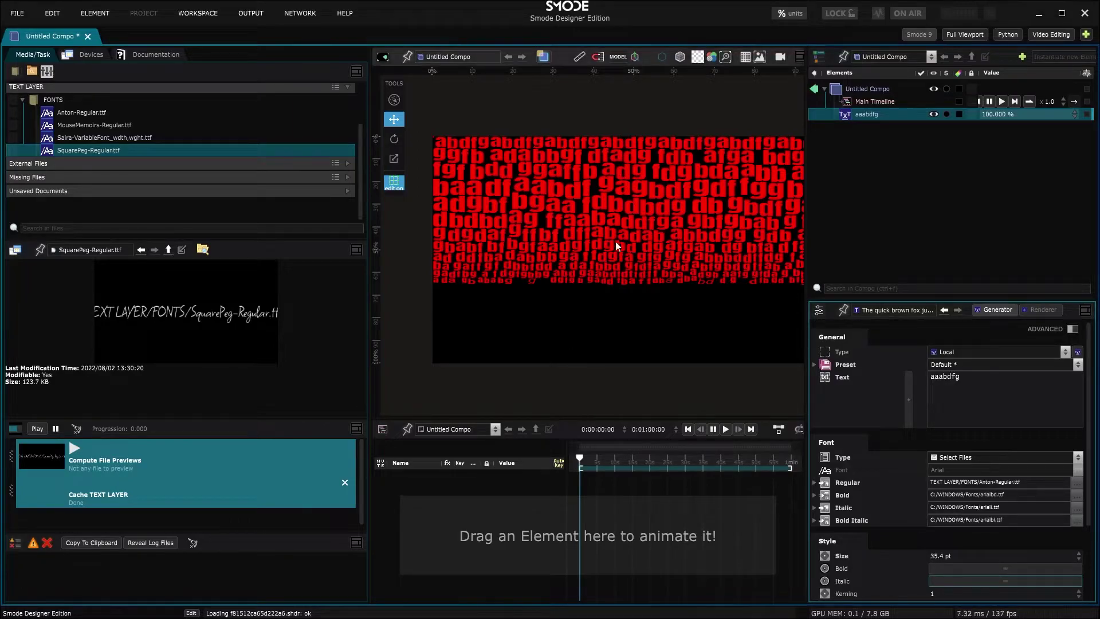
{"action": "left_click_drag", "start_coordinate": [632, 248], "coordinate": [599, 243]}
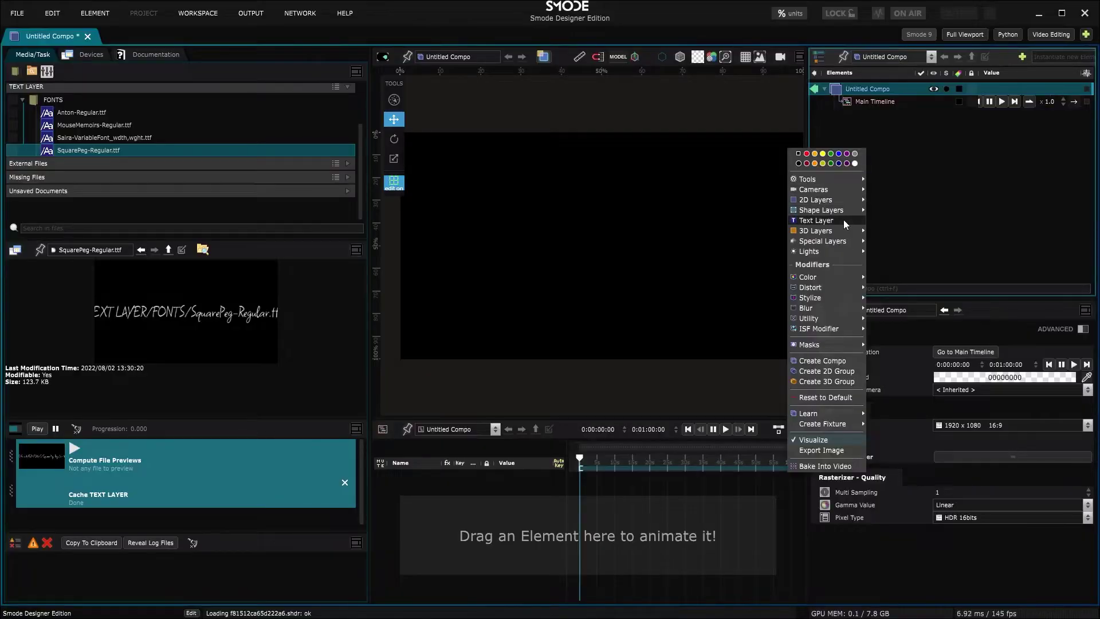
Step: Add a new text layer reading "1) This is my text! with another sentence" and, on a second line, "2) my second Line"
{"action": "left_click", "coordinate": [844, 220]}
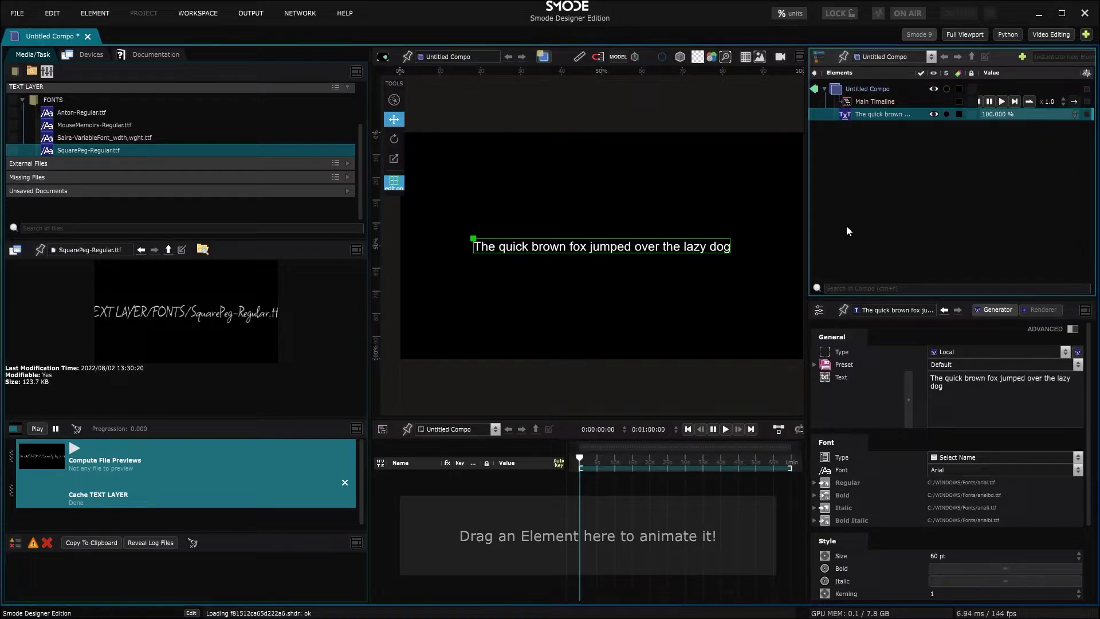
{"action": "left_click", "coordinate": [842, 372]}
{"action": "type", "text": "1) Th"}
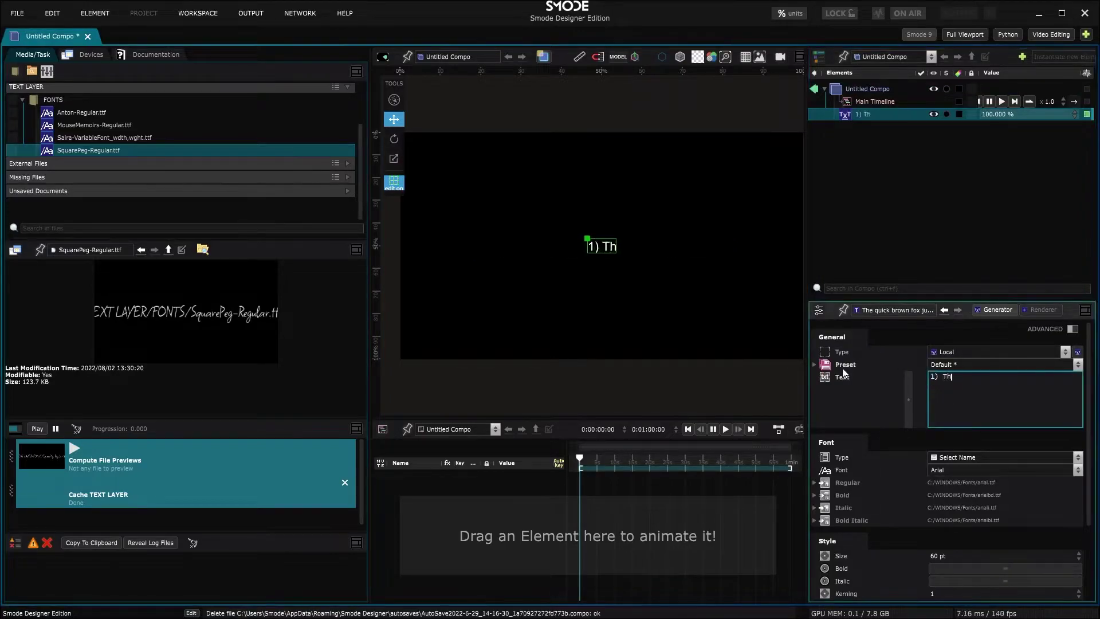
{"action": "type", "text": "is is my text! with another sentence"}
{"action": "key", "text": "Return"}
{"action": "type", "text": "2) my second Line"}
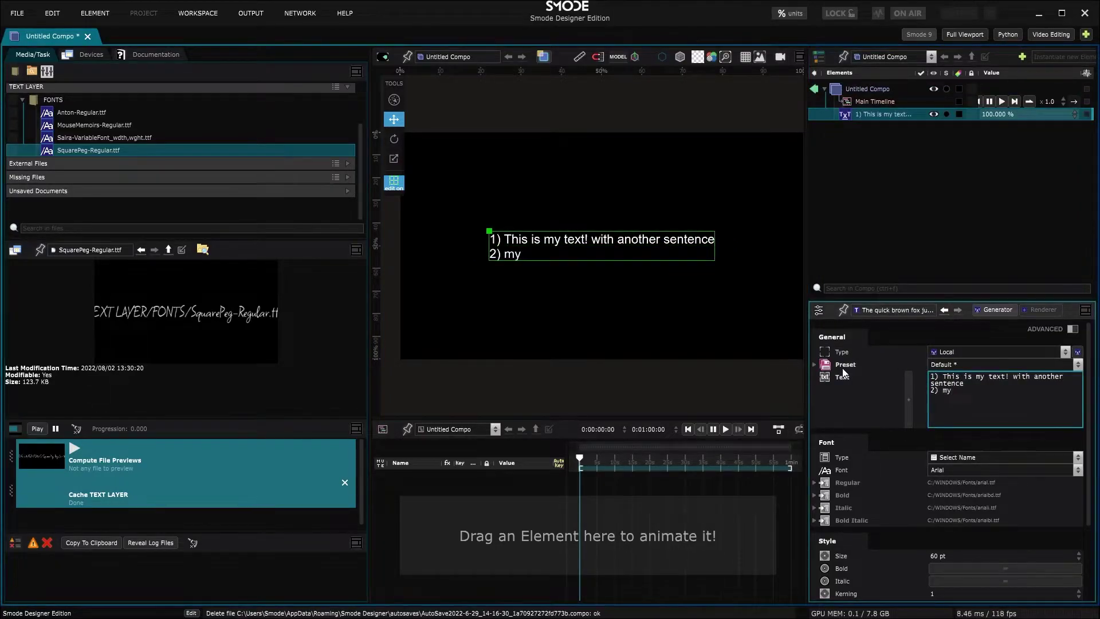
Step: Capitalise "My" in the second line, end that line with "..." and add a period after "sentence"
{"action": "left_click", "coordinate": [514, 254]}
{"action": "key", "text": "BackSpace"}
{"action": "type", "text": "M"}
{"action": "left_click", "coordinate": [628, 257]}
{"action": "type", "text": "..."}
{"action": "left_click", "coordinate": [715, 240]}
{"action": "type", "text": "."}
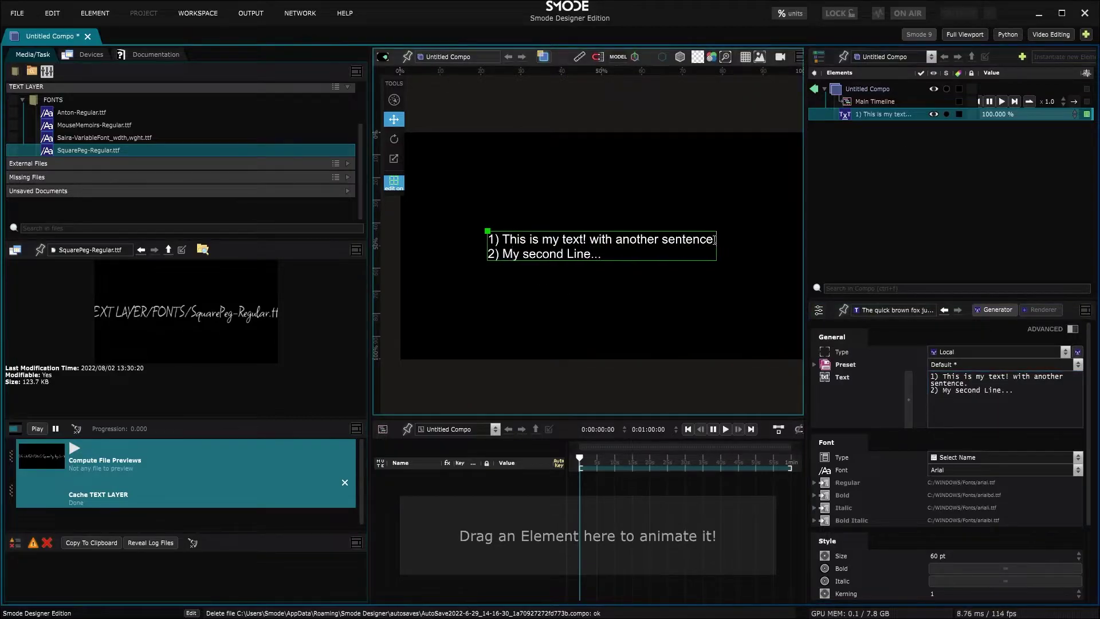
Step: Add a Foreground Color attribute modifier to the text layer and set its color to red, FF0000FF
{"action": "right_click", "coordinate": [871, 116]}
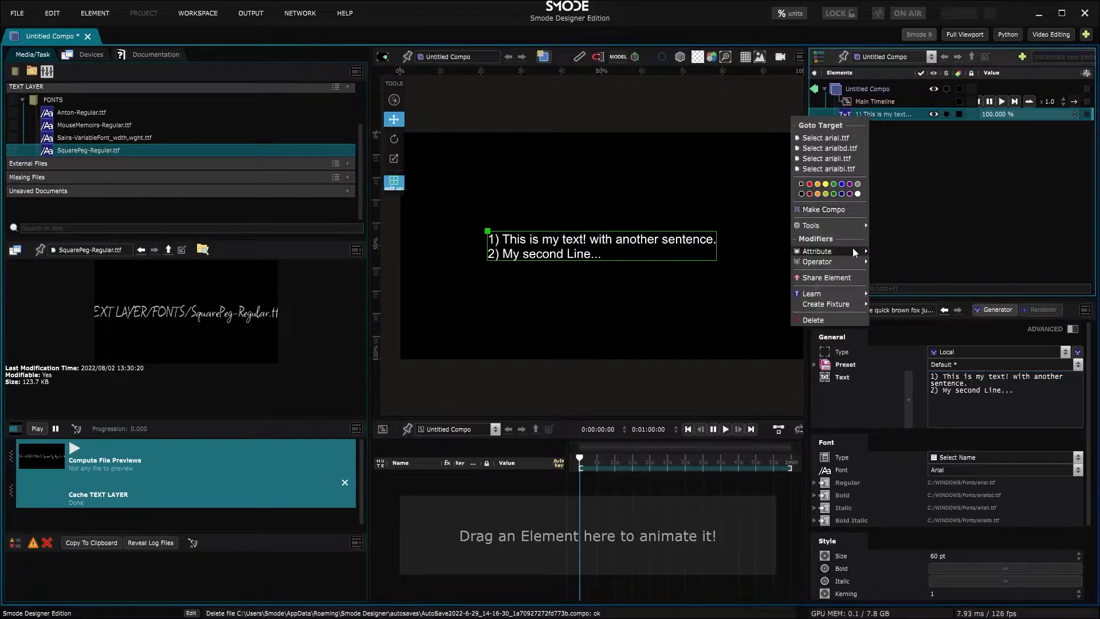
{"action": "mouse_move", "coordinate": [855, 248]}
{"action": "left_click", "coordinate": [894, 293]}
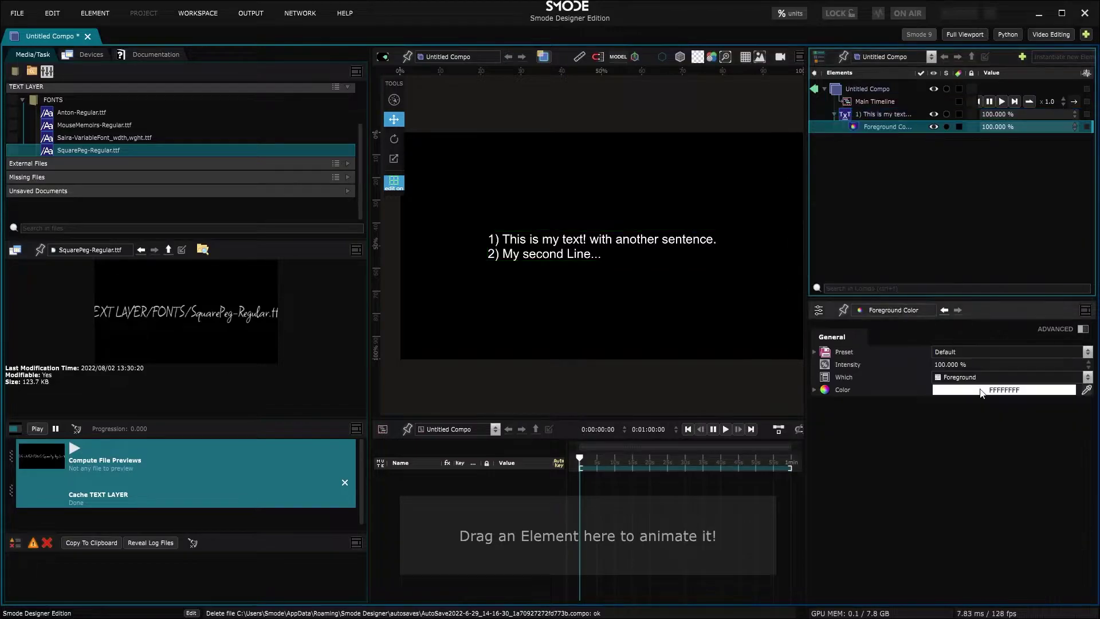
{"action": "left_click", "coordinate": [982, 392]}
{"action": "left_click_drag", "start_coordinate": [981, 432], "coordinate": [1052, 401]}
Step: Switch the color modifier's target to Background and add a Characters mask to it
{"action": "left_click", "coordinate": [1064, 377]}
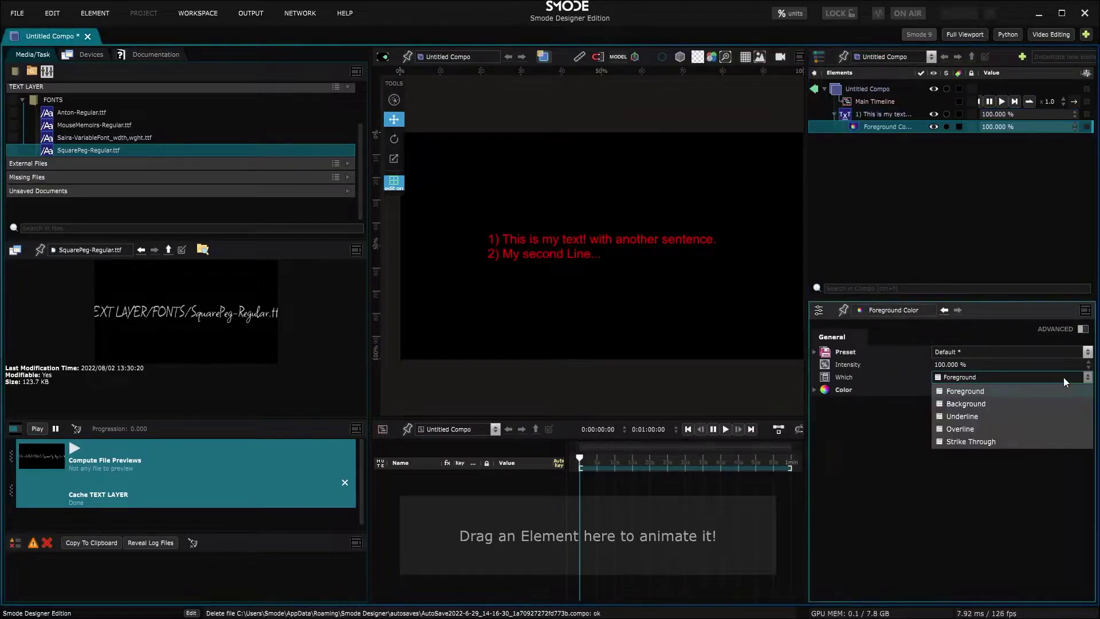
{"action": "left_click", "coordinate": [1066, 402]}
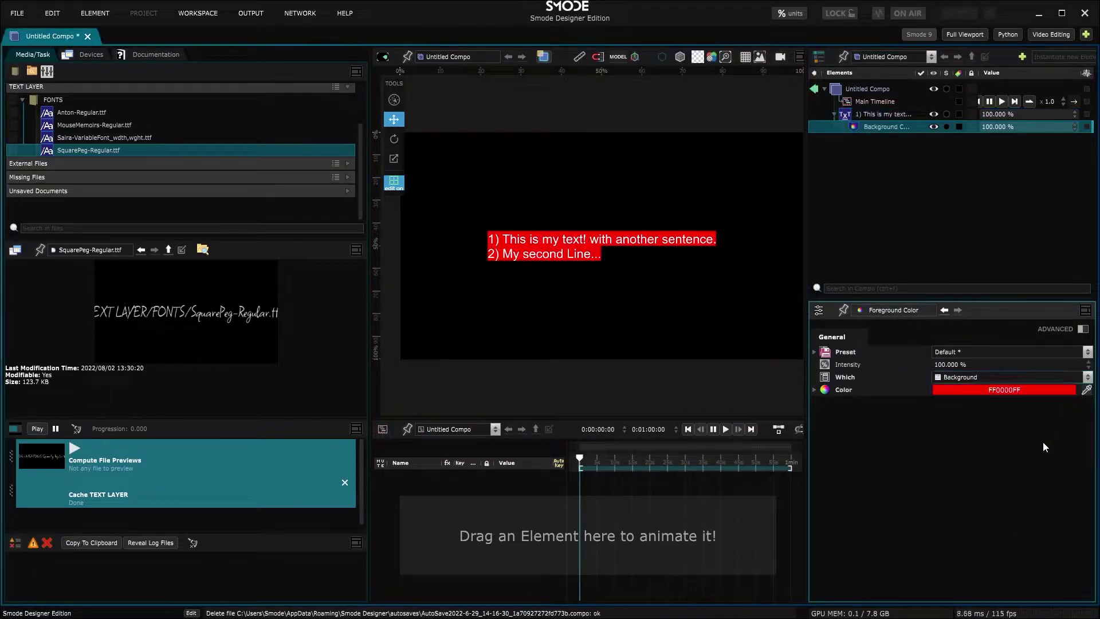
{"action": "right_click", "coordinate": [886, 127]}
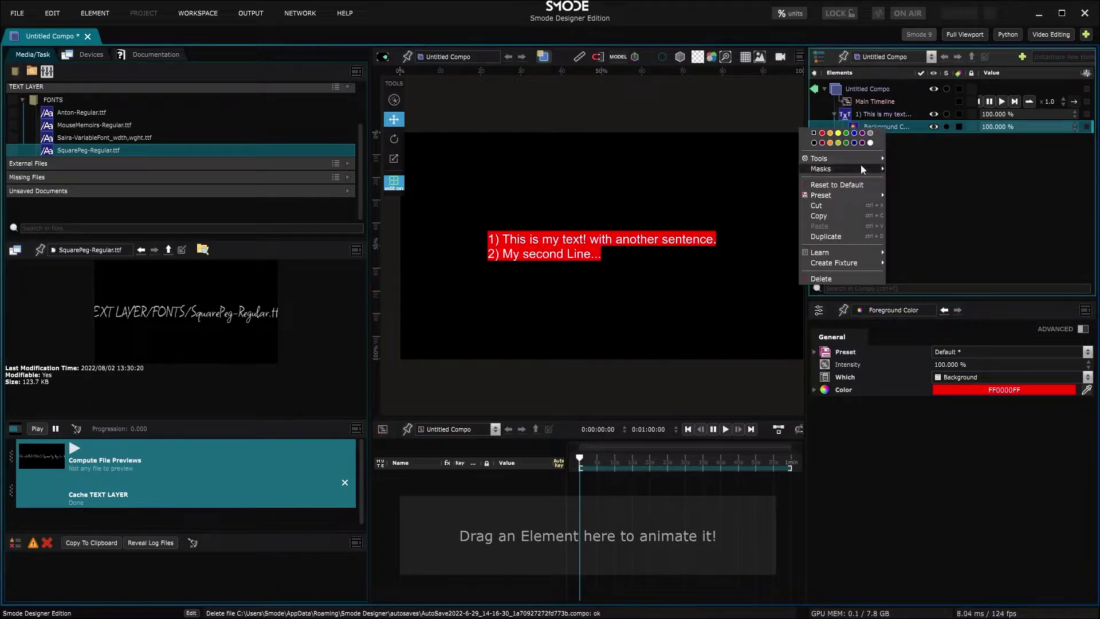
{"action": "mouse_move", "coordinate": [884, 167]}
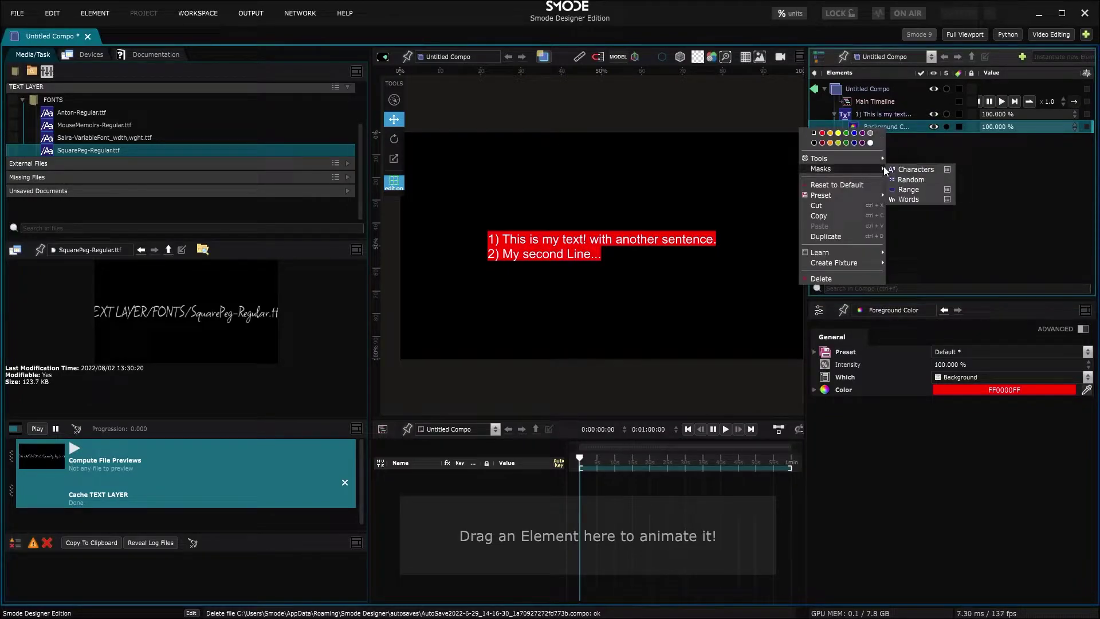
{"action": "left_click", "coordinate": [915, 170]}
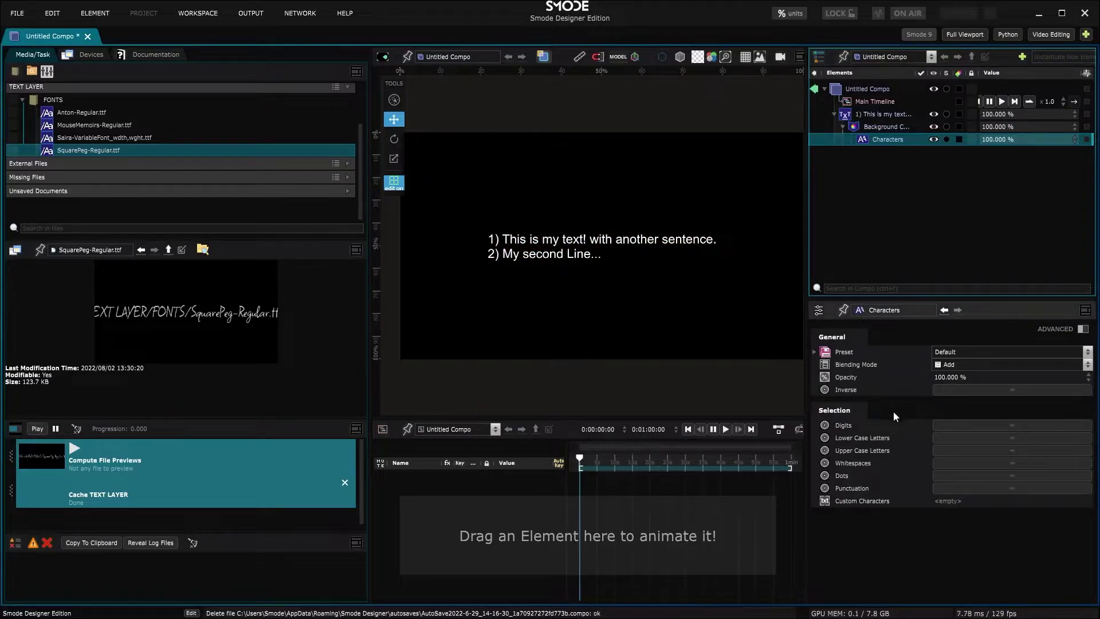
Step: Toggle the mask's Digits, Lower Case Letters, Upper Case Letters, Whitespaces, Dots and Punctuation selections on and off in turn
{"action": "left_click", "coordinate": [961, 425]}
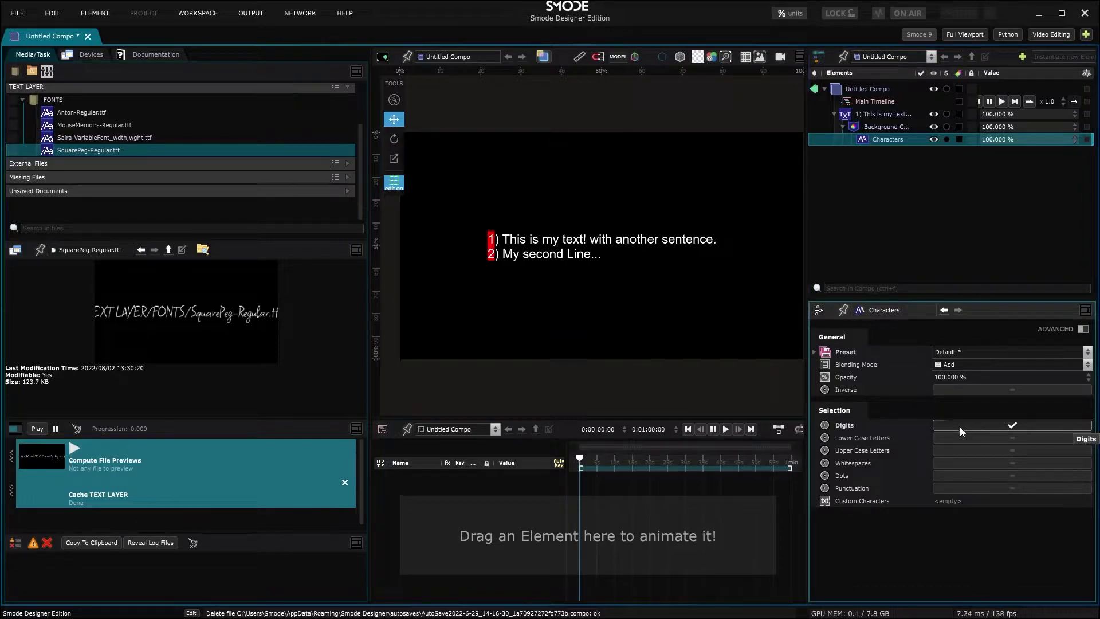
{"action": "left_click", "coordinate": [960, 427]}
{"action": "left_click", "coordinate": [973, 435]}
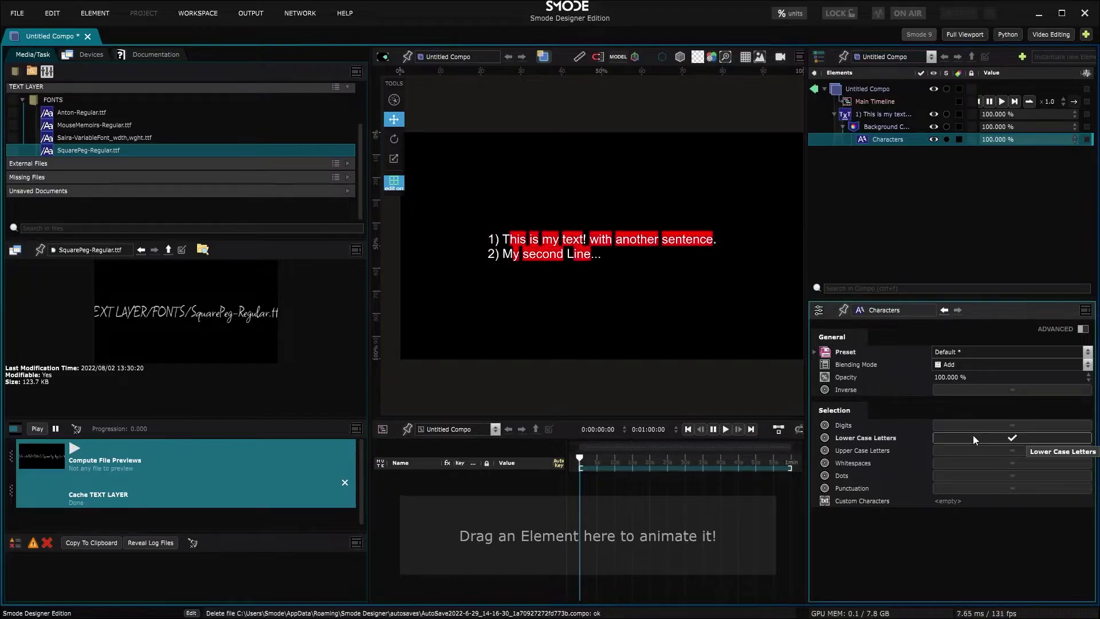
{"action": "left_click", "coordinate": [973, 435]}
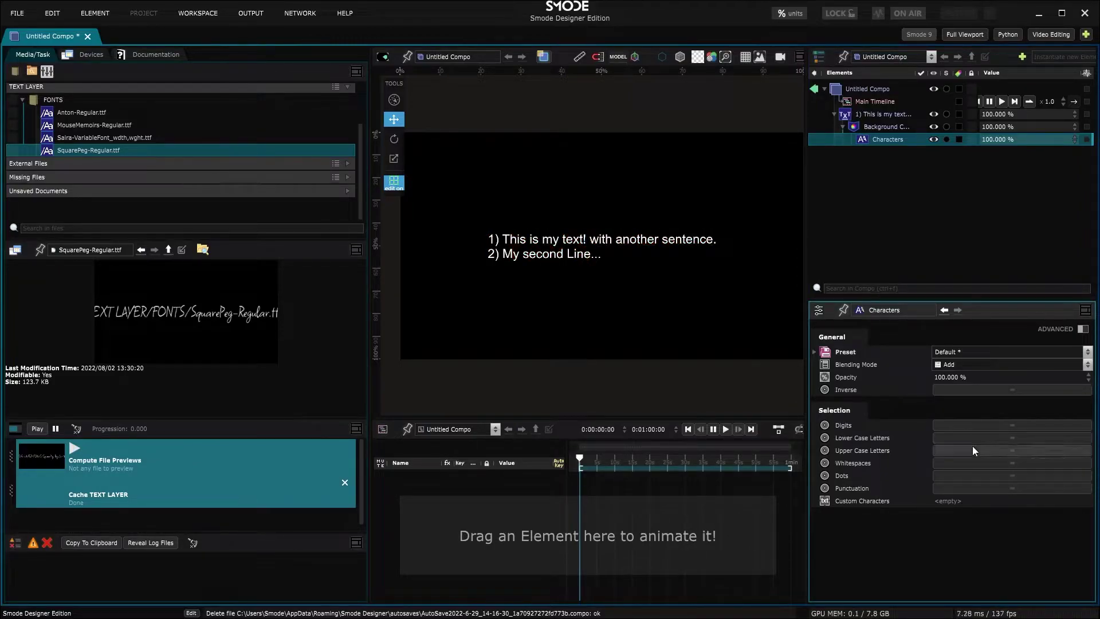
{"action": "left_click", "coordinate": [972, 446]}
{"action": "left_click", "coordinate": [972, 446]}
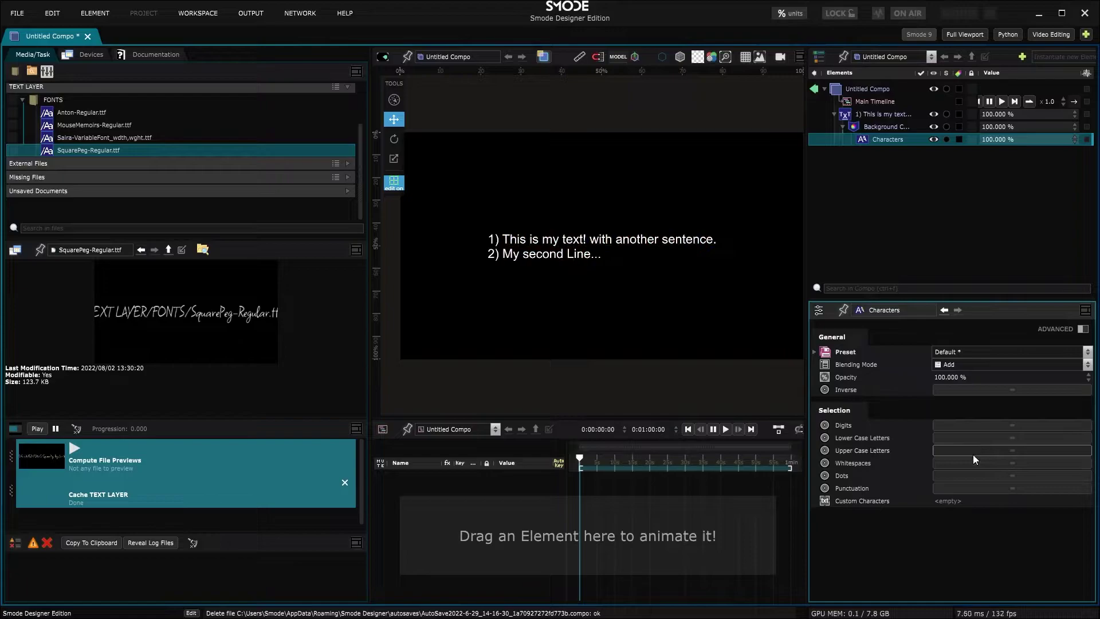
{"action": "left_click", "coordinate": [975, 459]}
{"action": "left_click", "coordinate": [975, 459]}
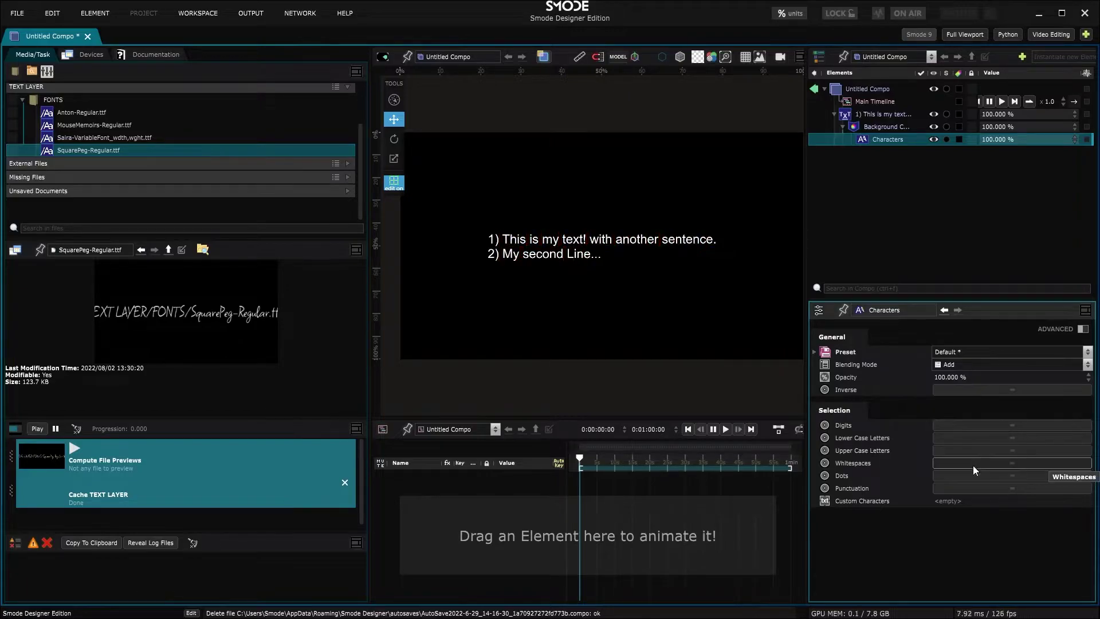
{"action": "left_click", "coordinate": [969, 473]}
{"action": "left_click", "coordinate": [969, 474]}
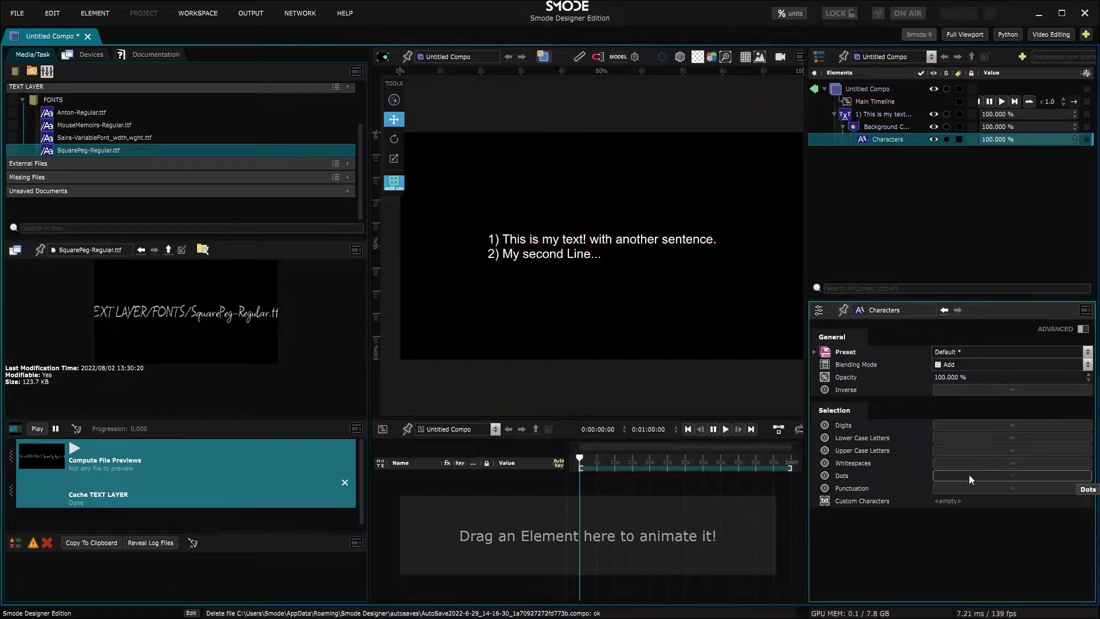
{"action": "left_click", "coordinate": [969, 483]}
{"action": "left_click", "coordinate": [969, 488]}
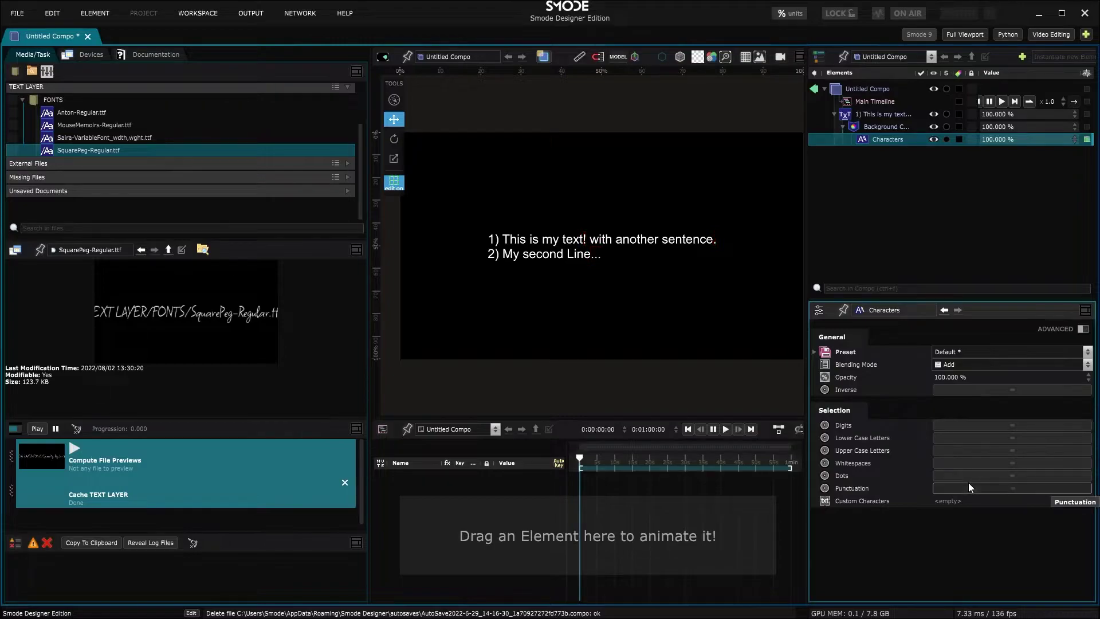
Step: Set the Characters mask's custom characters to "i"
{"action": "left_click", "coordinate": [952, 501]}
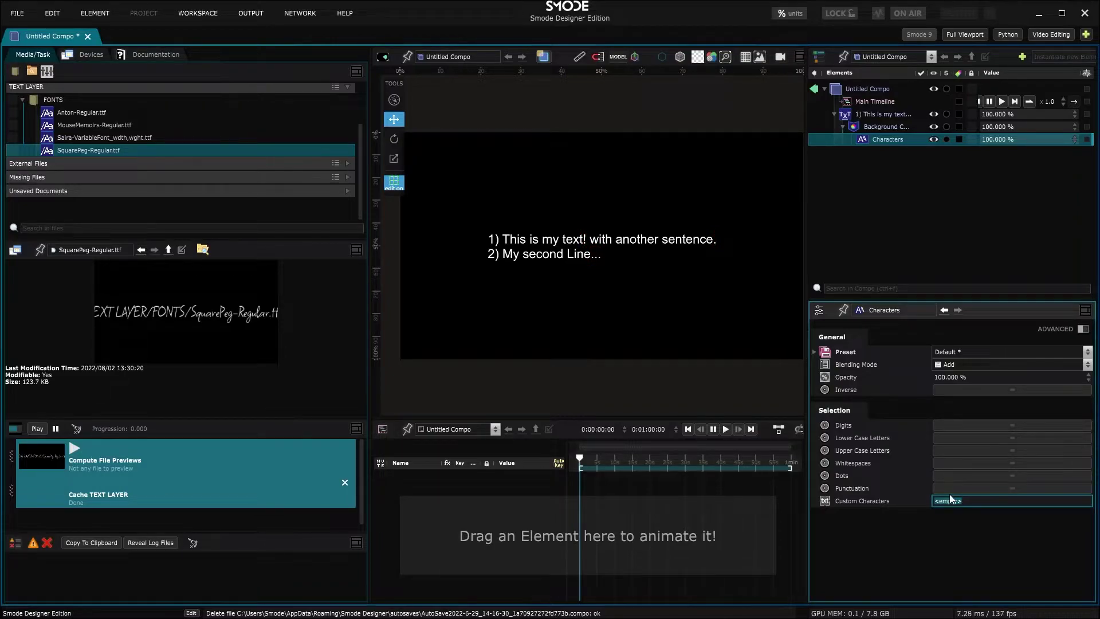
{"action": "type", "text": "i"}
{"action": "key", "text": "Return"}
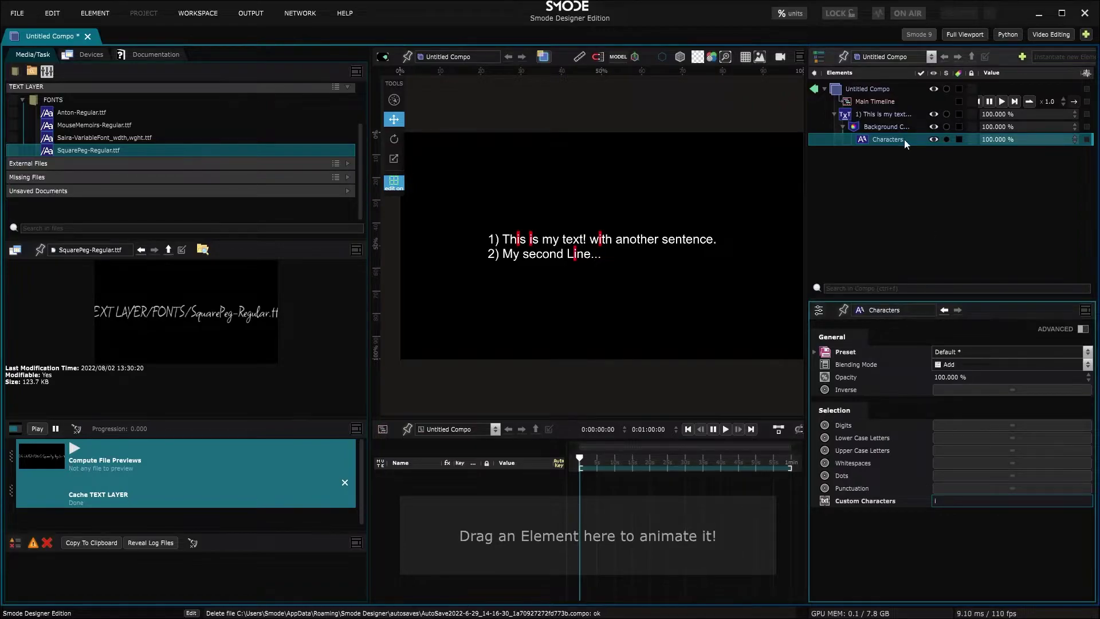
Step: Delete the Characters mask and add a Words mask to the background color modifier
{"action": "key", "text": "Delete"}
{"action": "key", "text": "Return"}
{"action": "right_click", "coordinate": [886, 130]}
{"action": "mouse_move", "coordinate": [876, 175]}
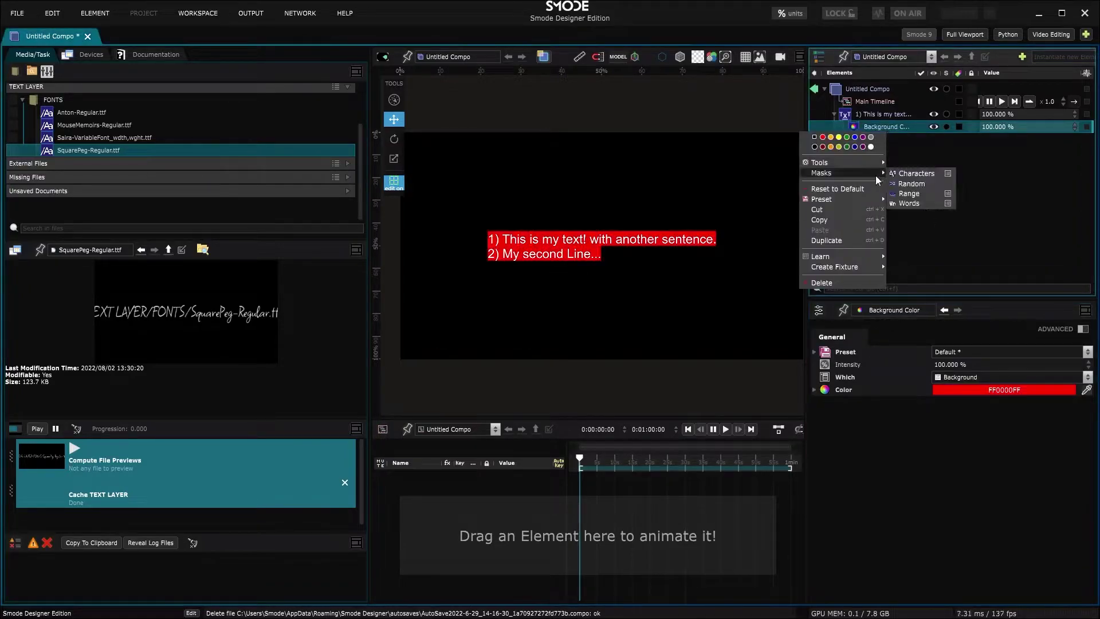
{"action": "left_click", "coordinate": [909, 203]}
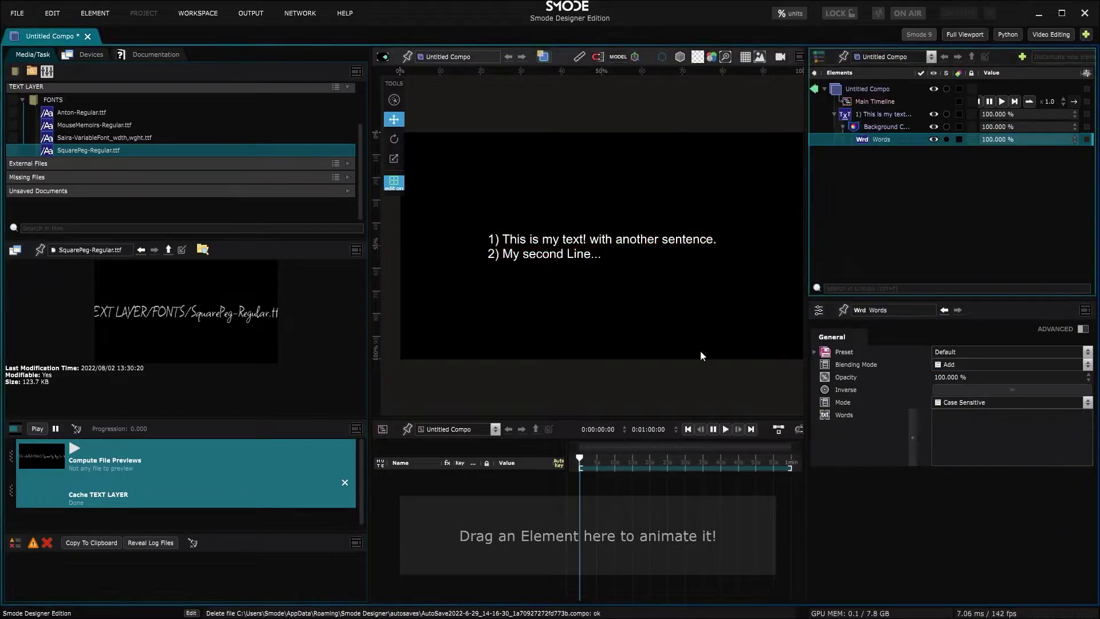
Step: Set the Words mask to match "text" in Case Sensitive mode
{"action": "left_click", "coordinate": [989, 430]}
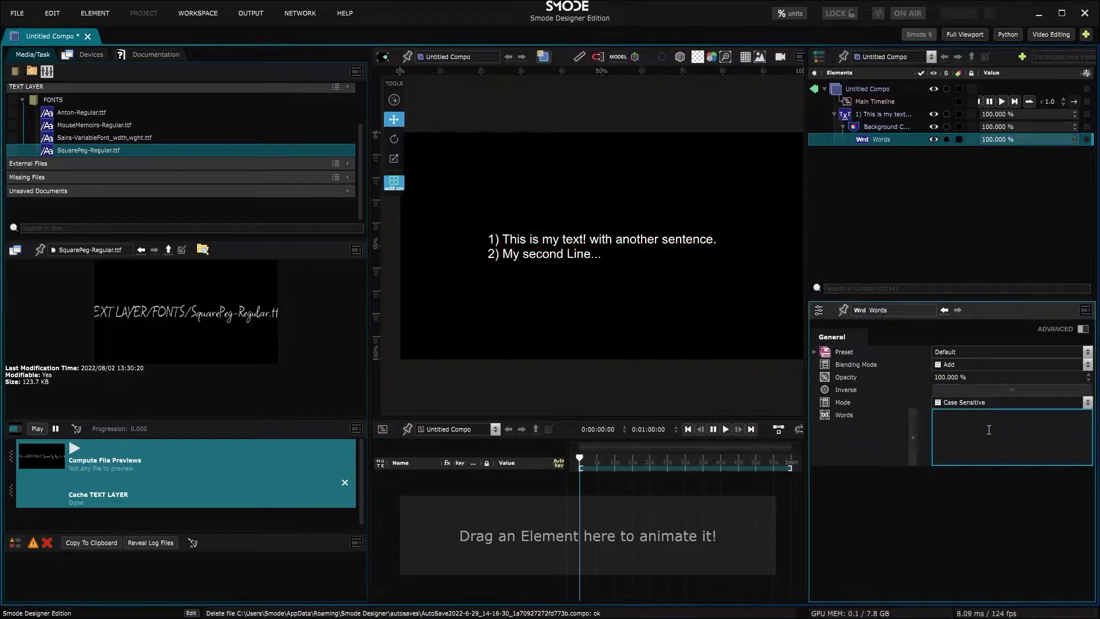
{"action": "type", "text": "text"}
{"action": "left_click", "coordinate": [1012, 402]}
{"action": "left_click", "coordinate": [974, 415]}
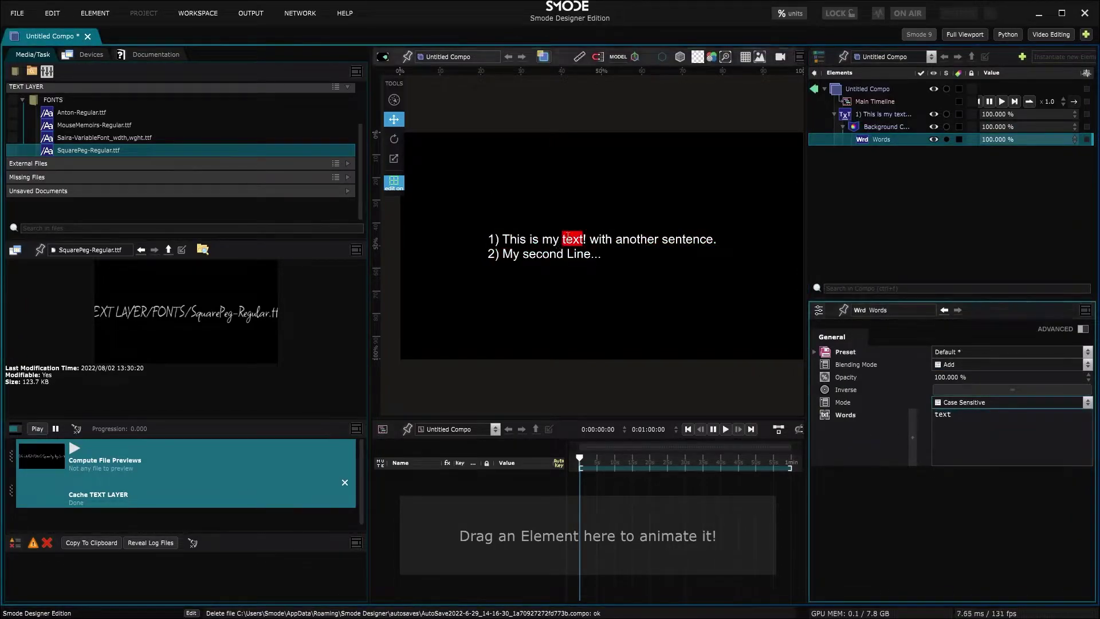
Step: Capitalise the word "text" in the first line so that it reads "Text"
{"action": "left_click", "coordinate": [567, 237]}
{"action": "key", "text": "BackSpace"}
{"action": "type", "text": "T"}
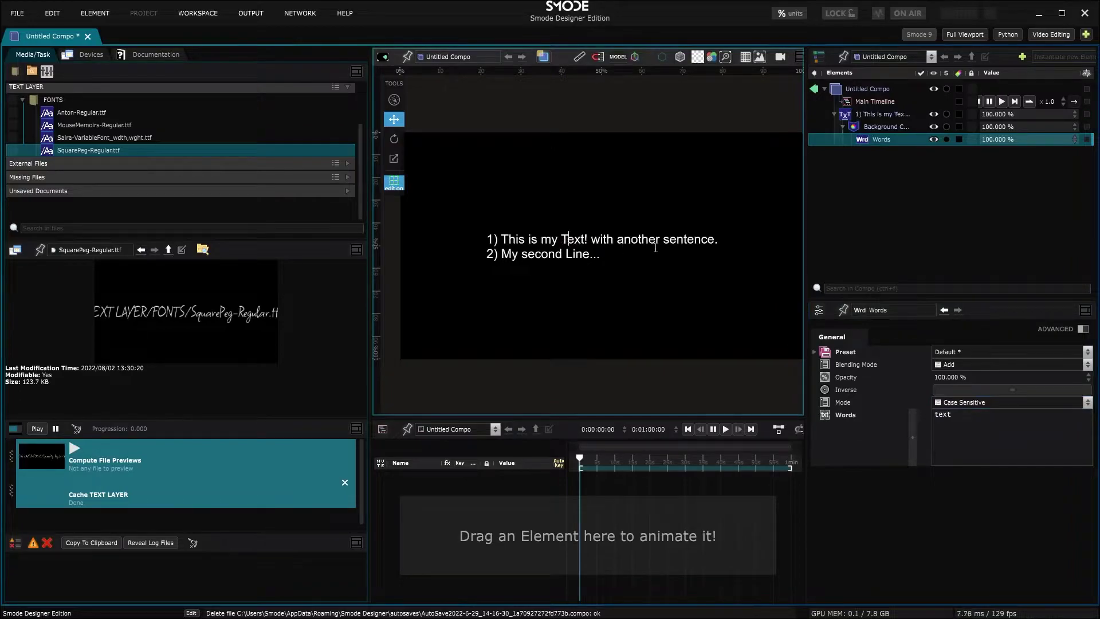
Step: Set the Words mask's mode to Ignore Case
{"action": "left_click", "coordinate": [889, 404]}
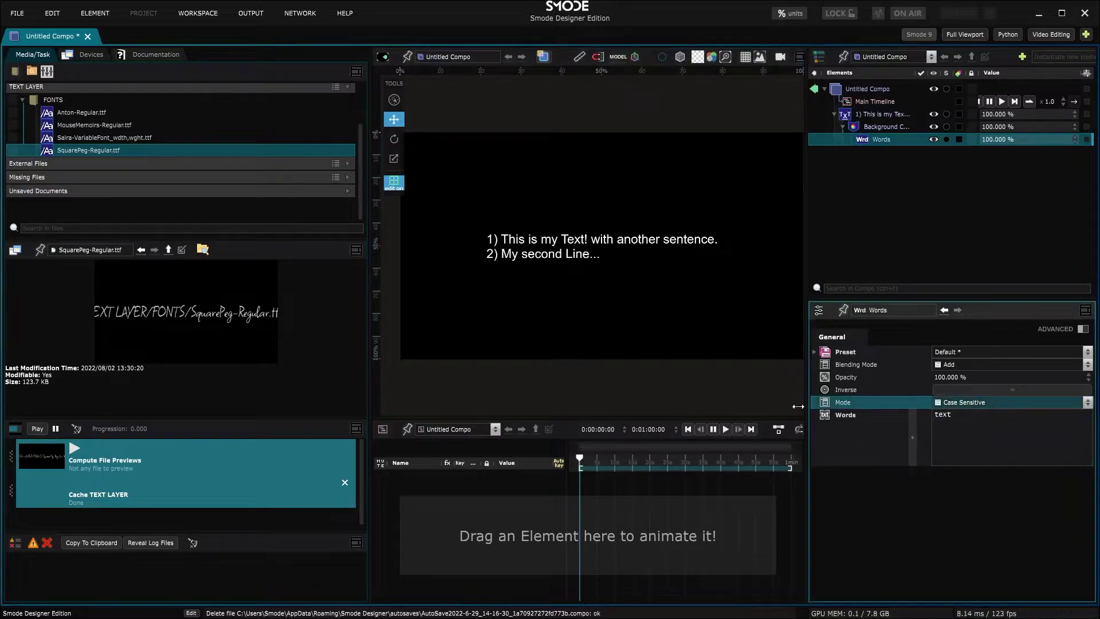
{"action": "left_click", "coordinate": [1084, 406]}
{"action": "left_click", "coordinate": [1066, 425]}
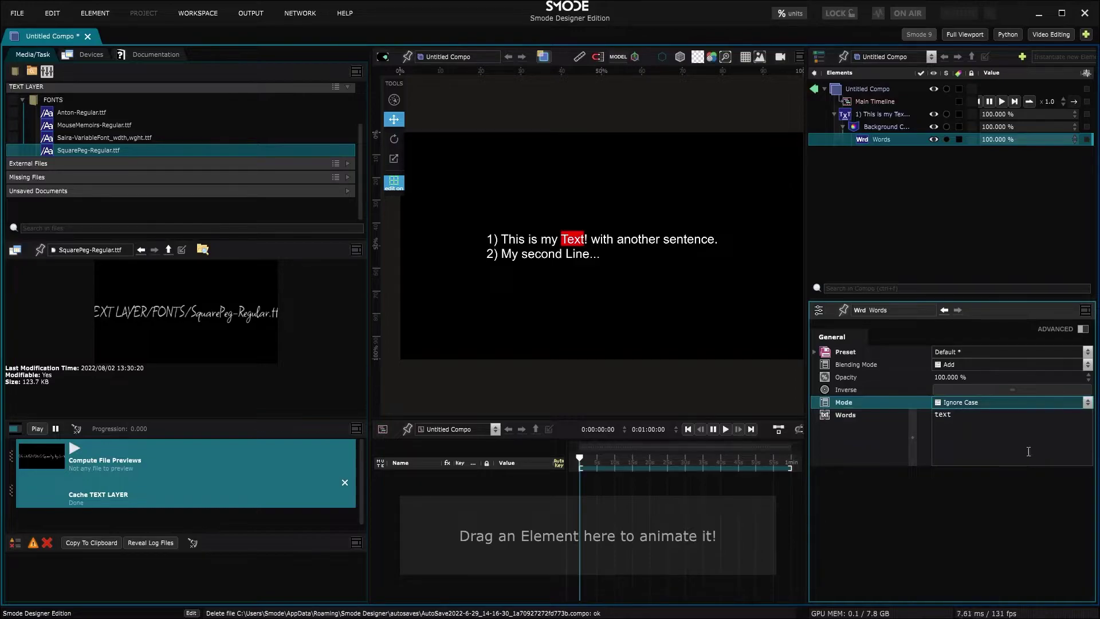
{"action": "left_click", "coordinate": [1087, 403]}
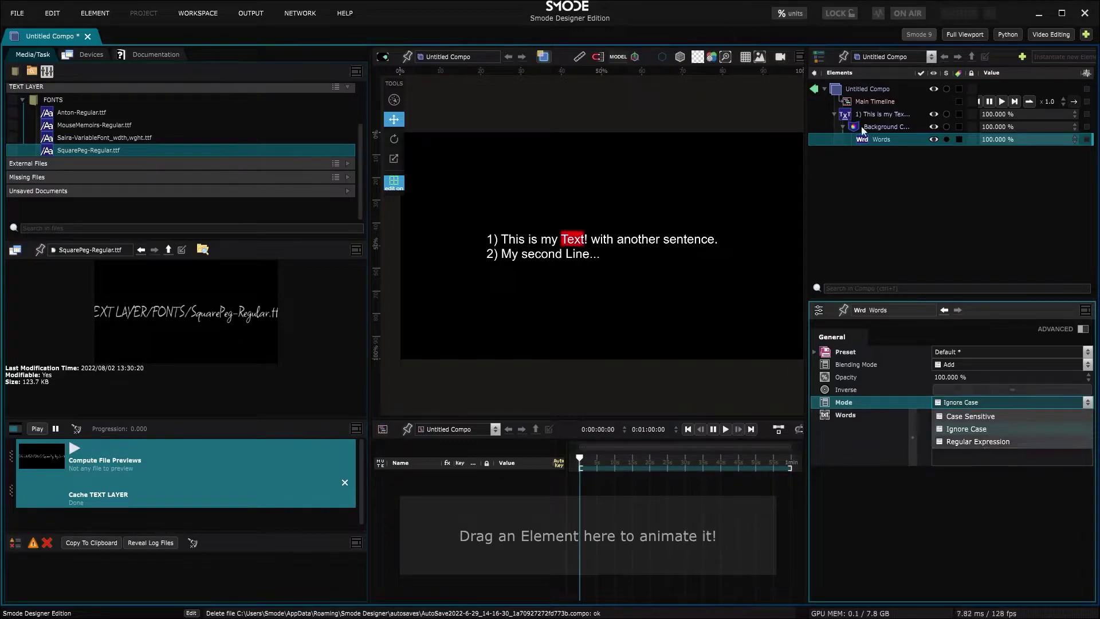
Step: Replace the background color modifier's Words mask with a Random mask and set its seed to 4
{"action": "left_click", "coordinate": [871, 140]}
{"action": "key", "text": "Delete"}
{"action": "key", "text": "Return"}
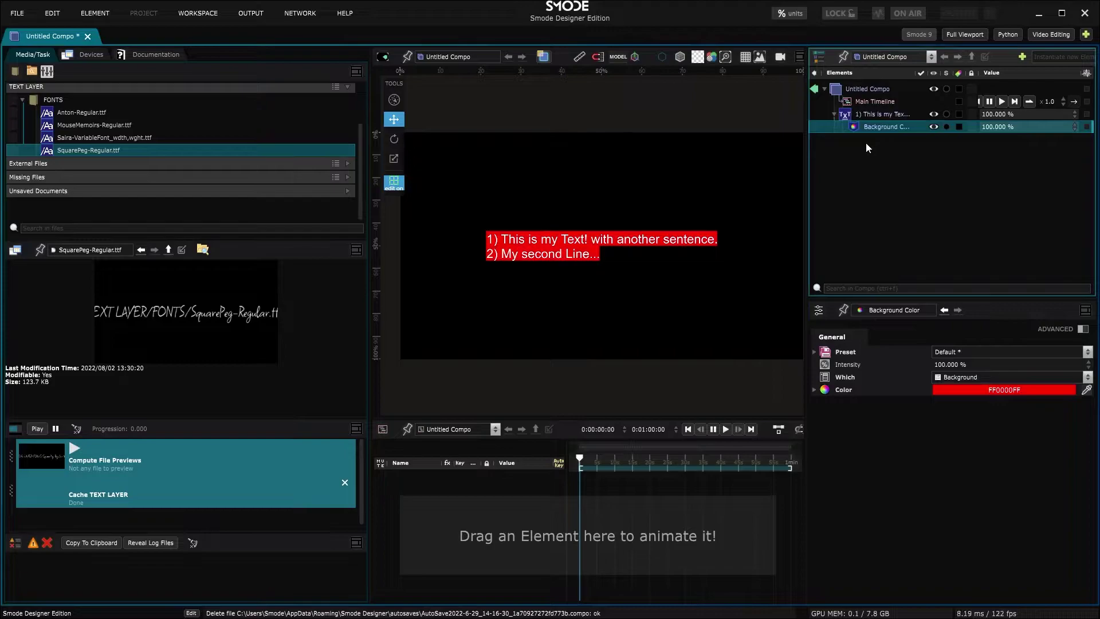
{"action": "right_click", "coordinate": [866, 123]}
{"action": "mouse_move", "coordinate": [846, 161]}
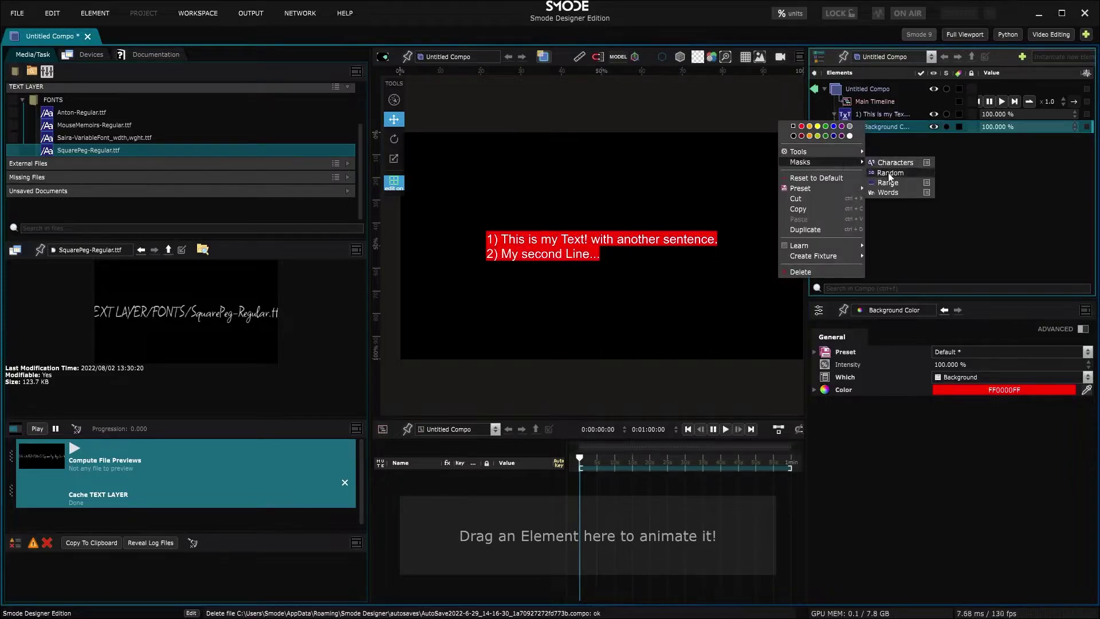
{"action": "left_click", "coordinate": [890, 174]}
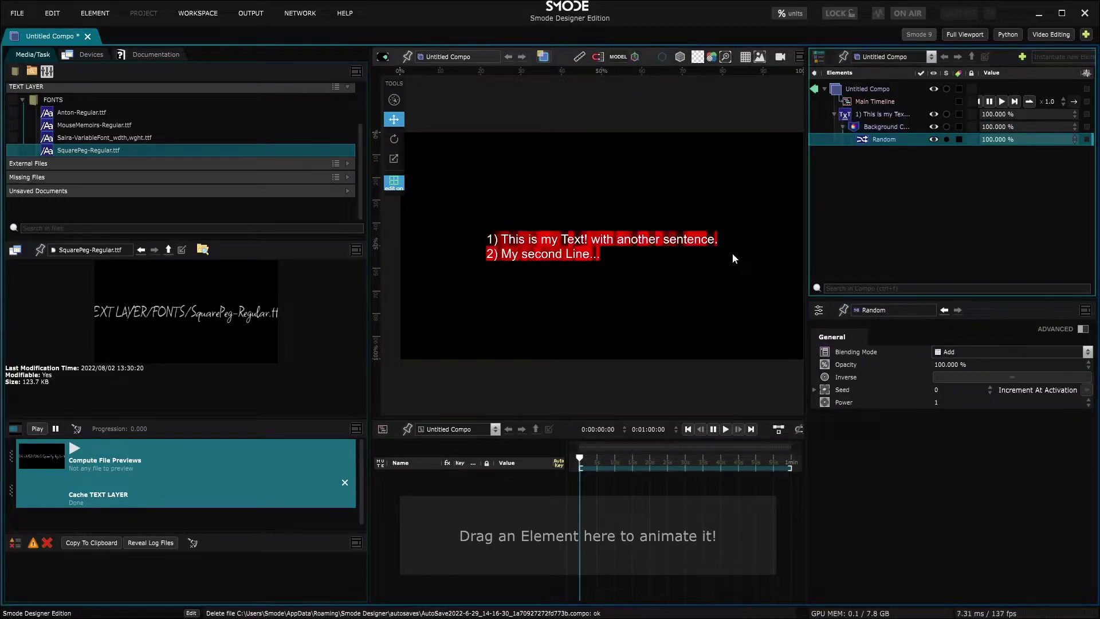
{"action": "left_click_drag", "start_coordinate": [940, 388], "coordinate": [941, 371]}
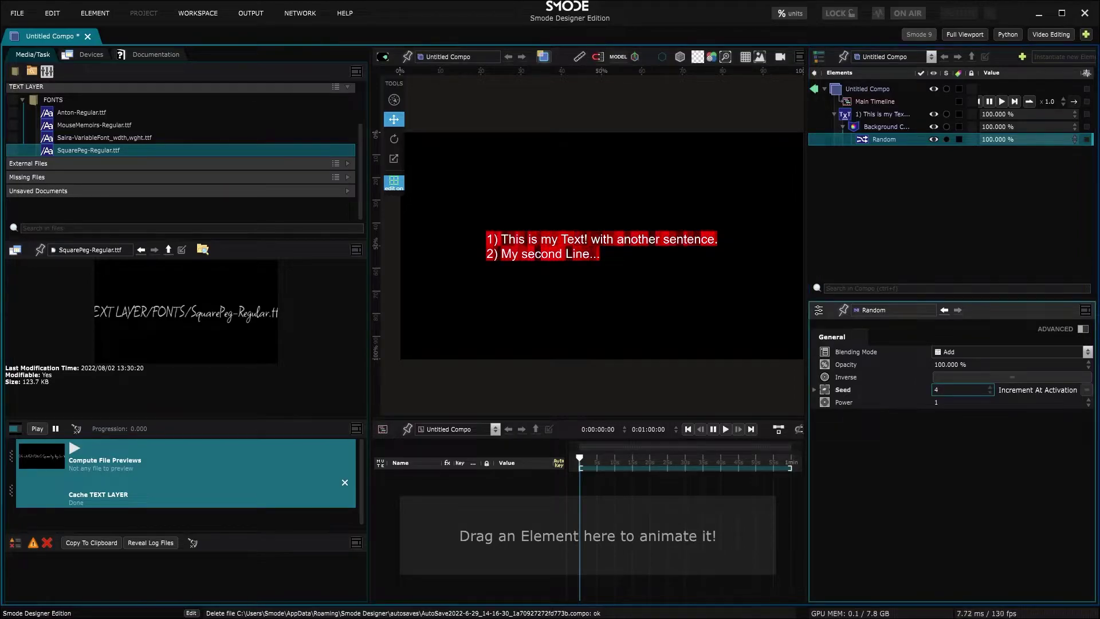
Step: Replace the Random mask on the background color modifier with a Range mask
{"action": "right_click", "coordinate": [896, 129]}
{"action": "mouse_move", "coordinate": [882, 160]}
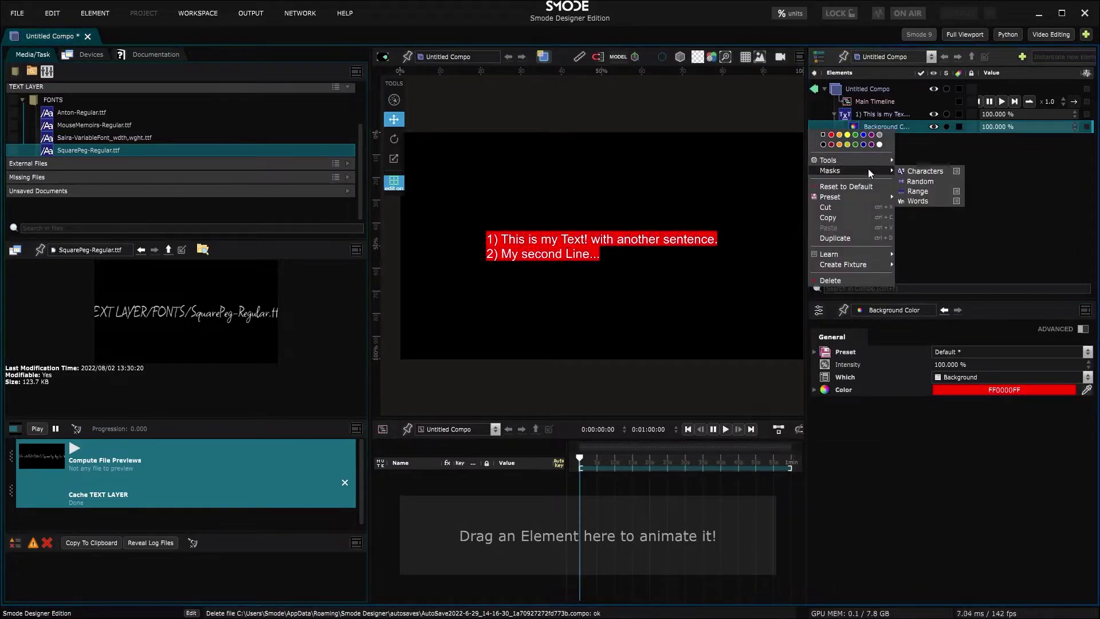
{"action": "left_click", "coordinate": [908, 189]}
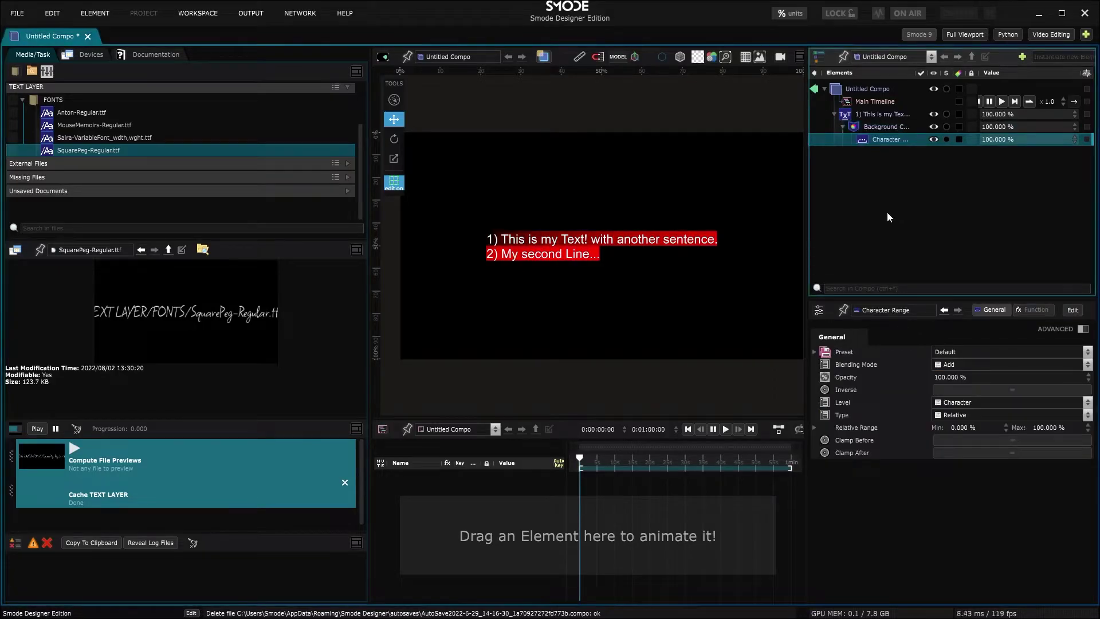
Step: Examine the Range mask's function curve and compare it with the background color along both text lines
{"action": "left_click", "coordinate": [1031, 312]}
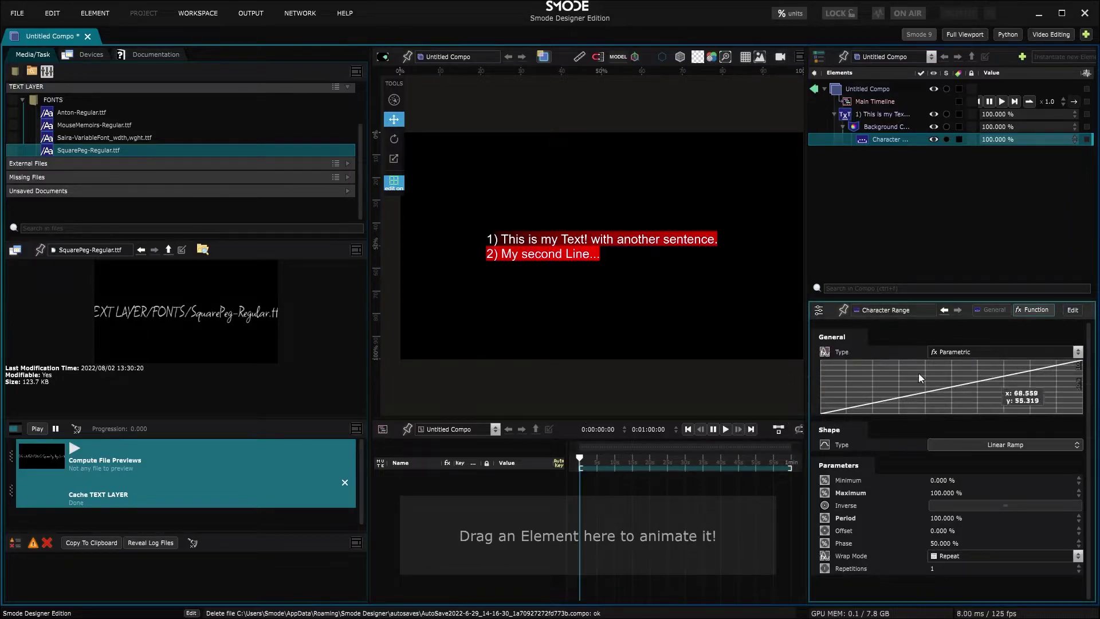
{"action": "scroll", "coordinate": [512, 254], "scroll_direction": "up", "scroll_amount": 5}
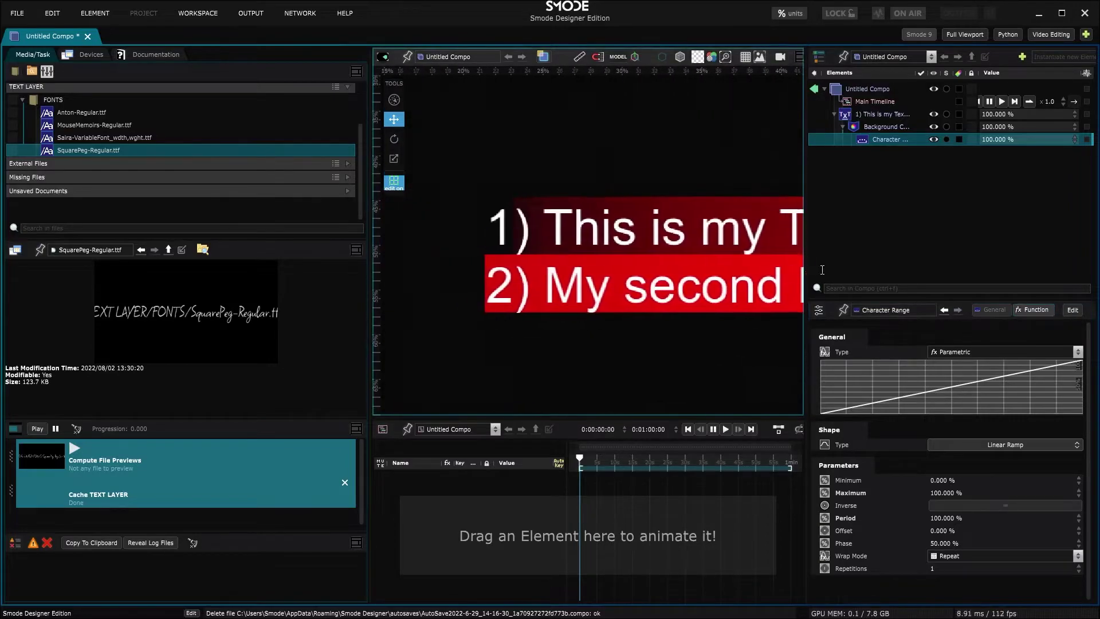
{"action": "scroll", "coordinate": [660, 255], "scroll_direction": "up", "scroll_amount": 2}
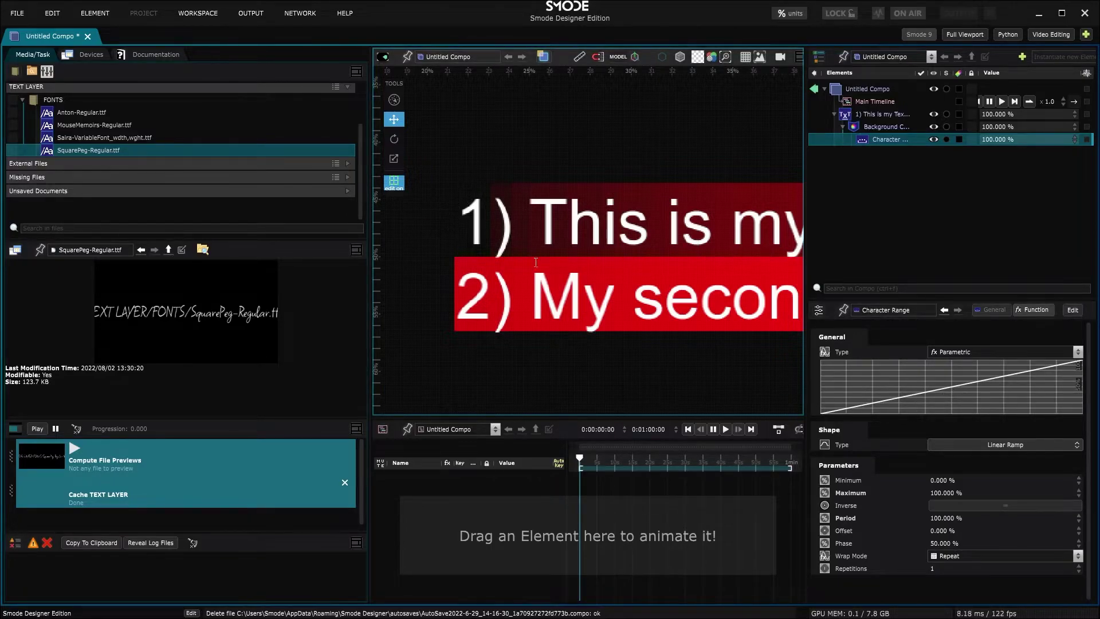
{"action": "left_click_drag", "start_coordinate": [588, 308], "coordinate": [100, 231]}
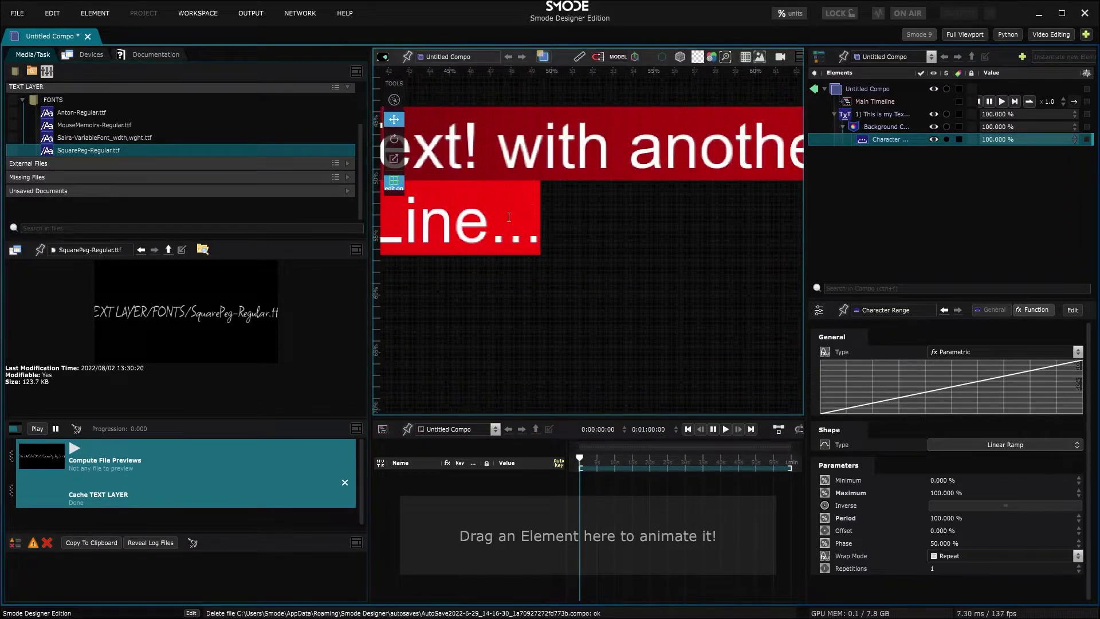
{"action": "scroll", "coordinate": [504, 224], "scroll_direction": "down", "scroll_amount": 10}
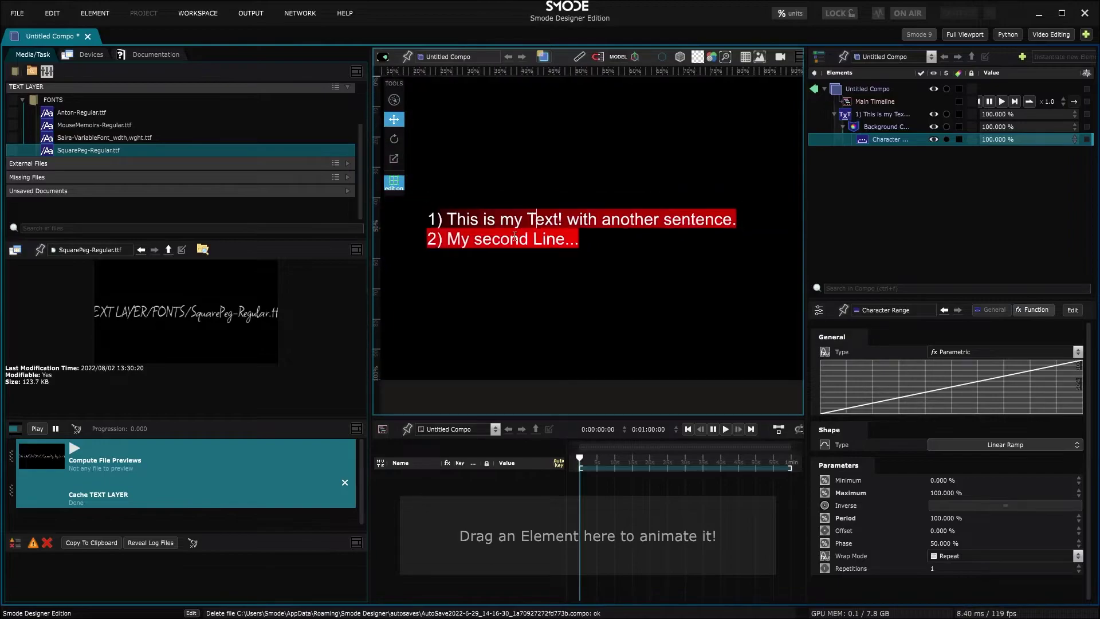
{"action": "left_click_drag", "start_coordinate": [538, 259], "coordinate": [553, 269]}
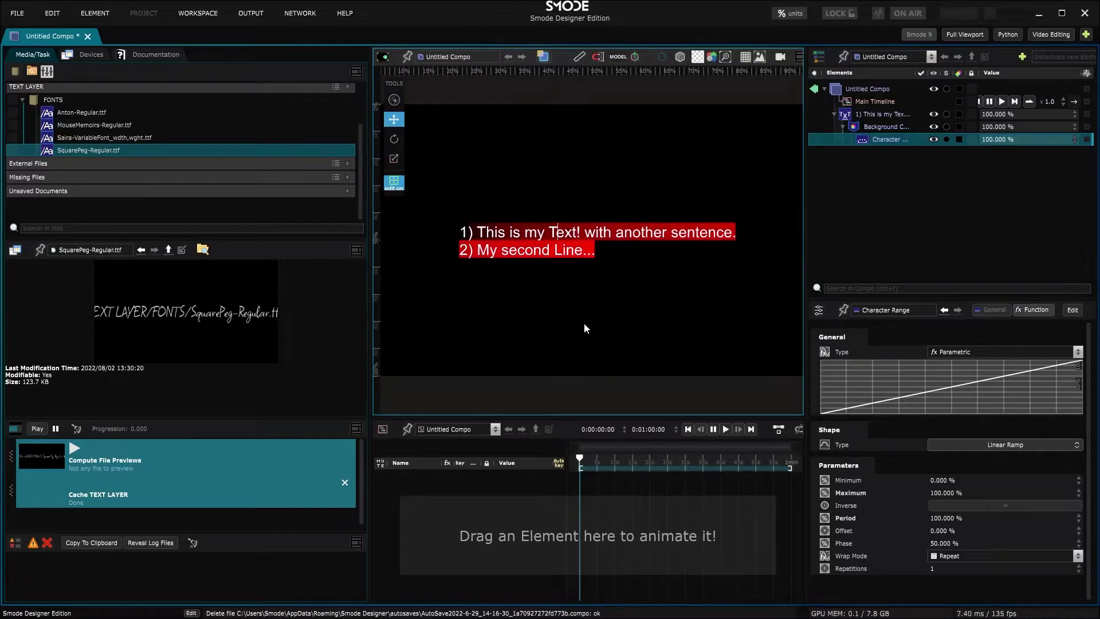
Step: Set the Range mask's level to Word and inspect the background color on the text
{"action": "left_click", "coordinate": [994, 312]}
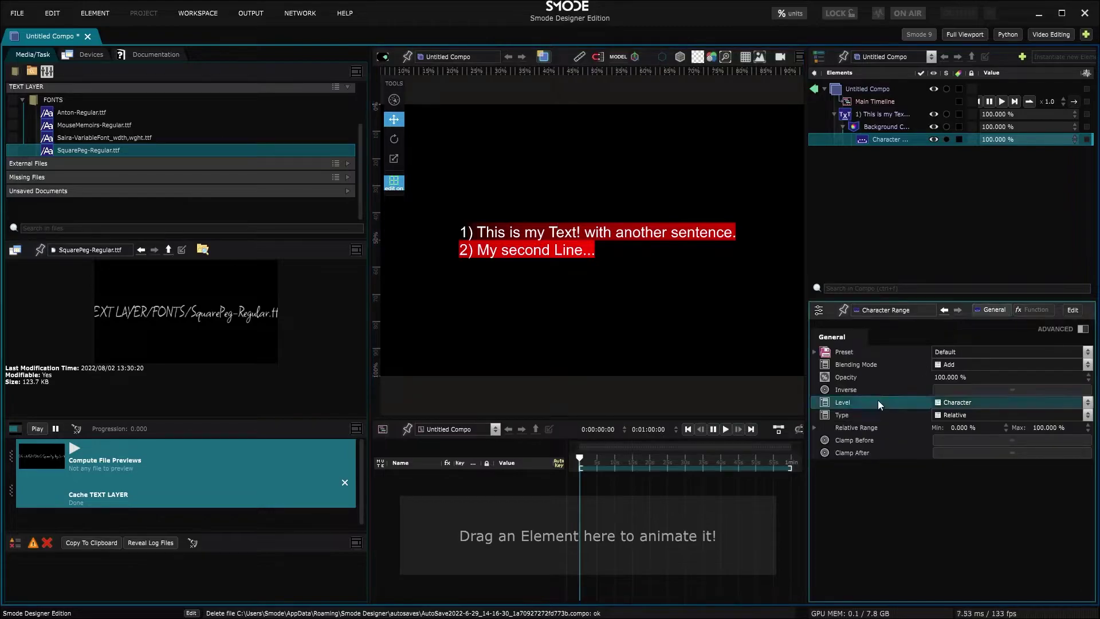
{"action": "left_click", "coordinate": [1006, 403]}
{"action": "left_click", "coordinate": [1040, 424]}
{"action": "scroll", "coordinate": [512, 272], "scroll_direction": "up", "scroll_amount": 3}
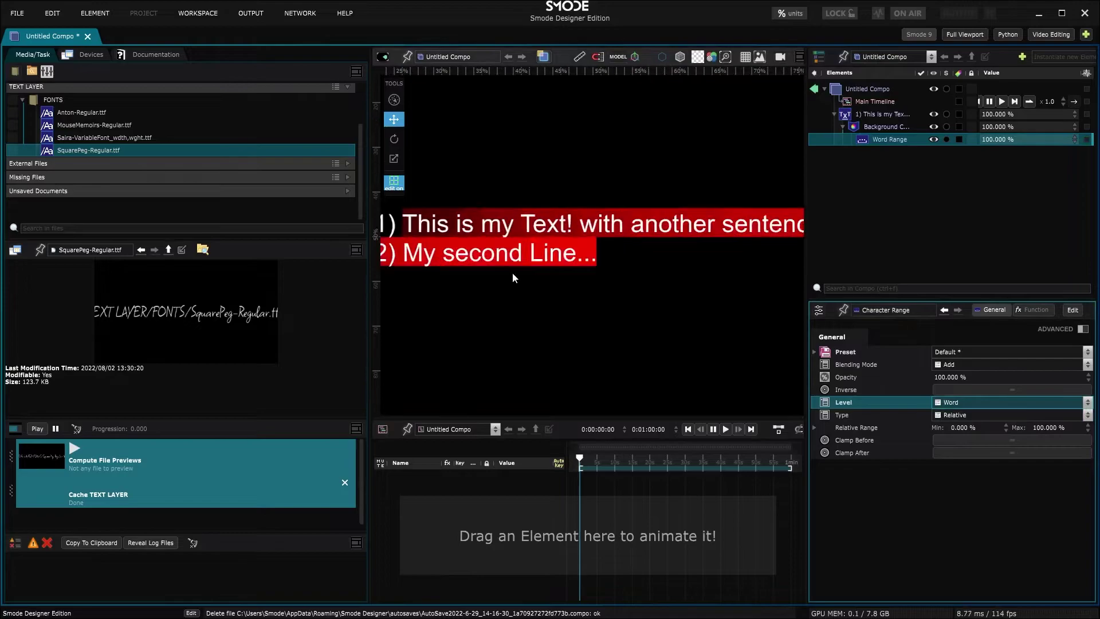
{"action": "scroll", "coordinate": [512, 273], "scroll_direction": "up", "scroll_amount": 3}
Step: Set the Range mask's level to Sentence and check the background color across both lines
{"action": "left_click", "coordinate": [1087, 405]}
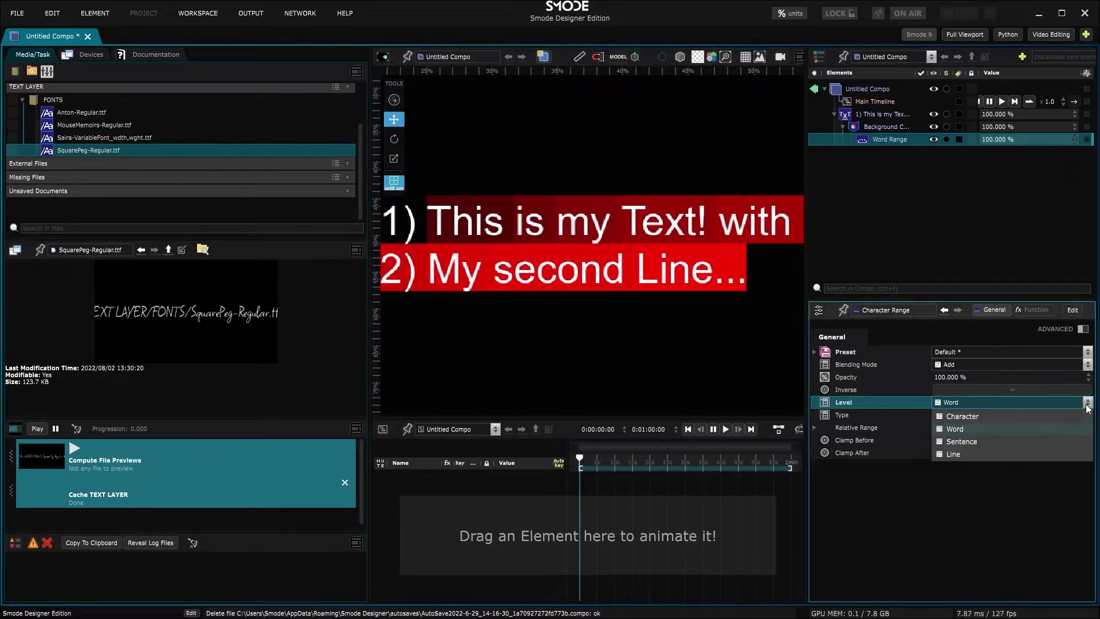
{"action": "left_click", "coordinate": [1070, 445]}
{"action": "scroll", "coordinate": [678, 258], "scroll_direction": "down", "scroll_amount": 5}
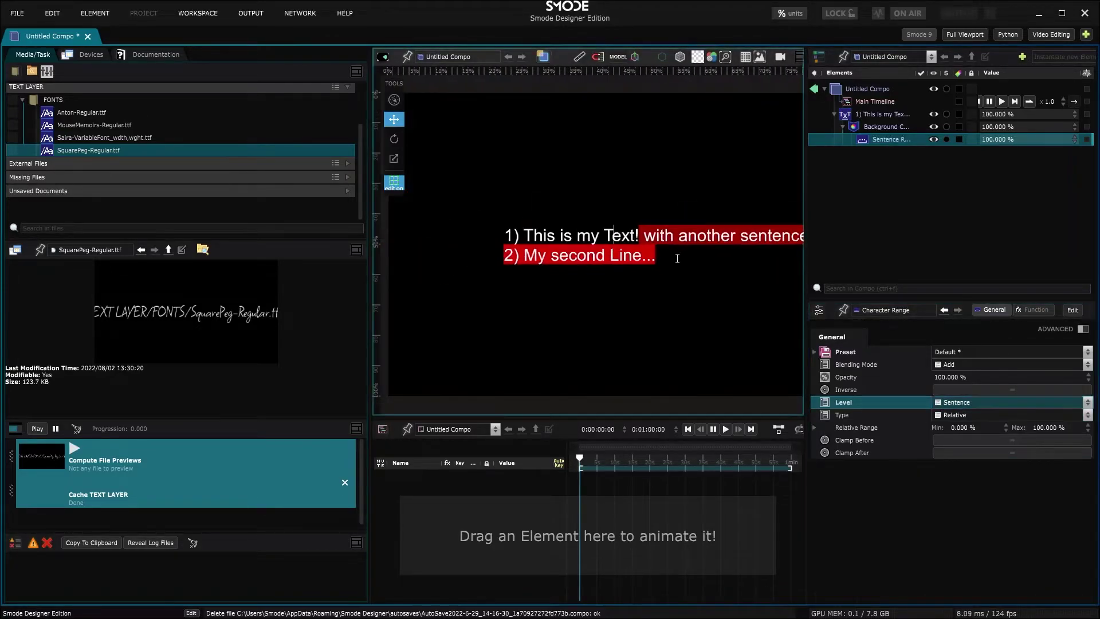
{"action": "left_click_drag", "start_coordinate": [677, 258], "coordinate": [623, 241]}
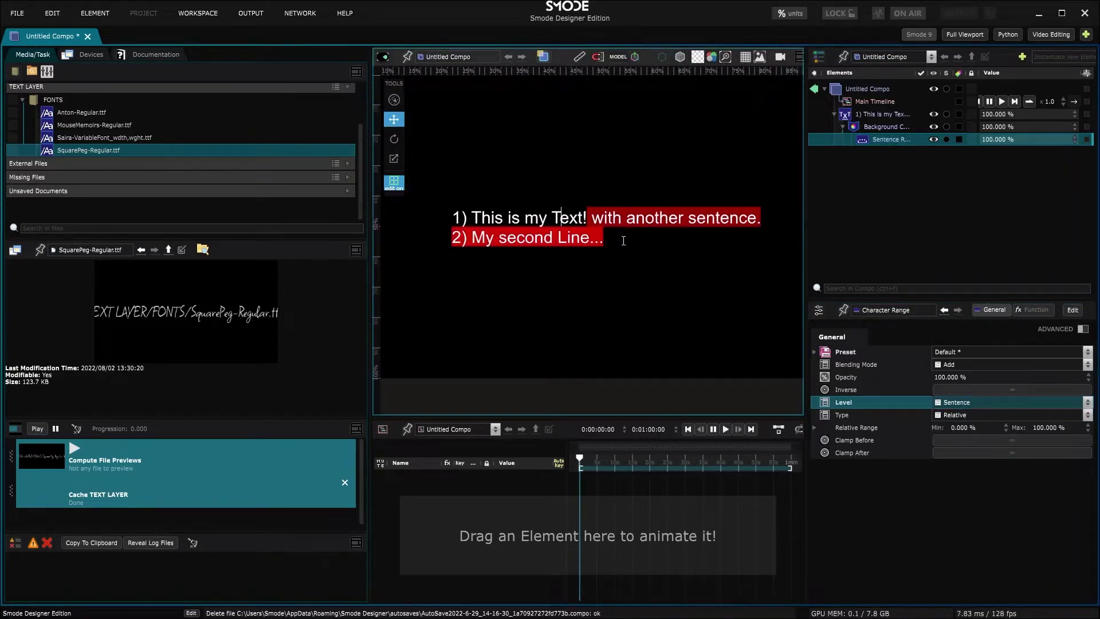
Step: Set the Range mask's level to Character and its type to Absolute with a maximum of 8.23
{"action": "left_click", "coordinate": [1059, 402]}
{"action": "left_click", "coordinate": [1063, 452]}
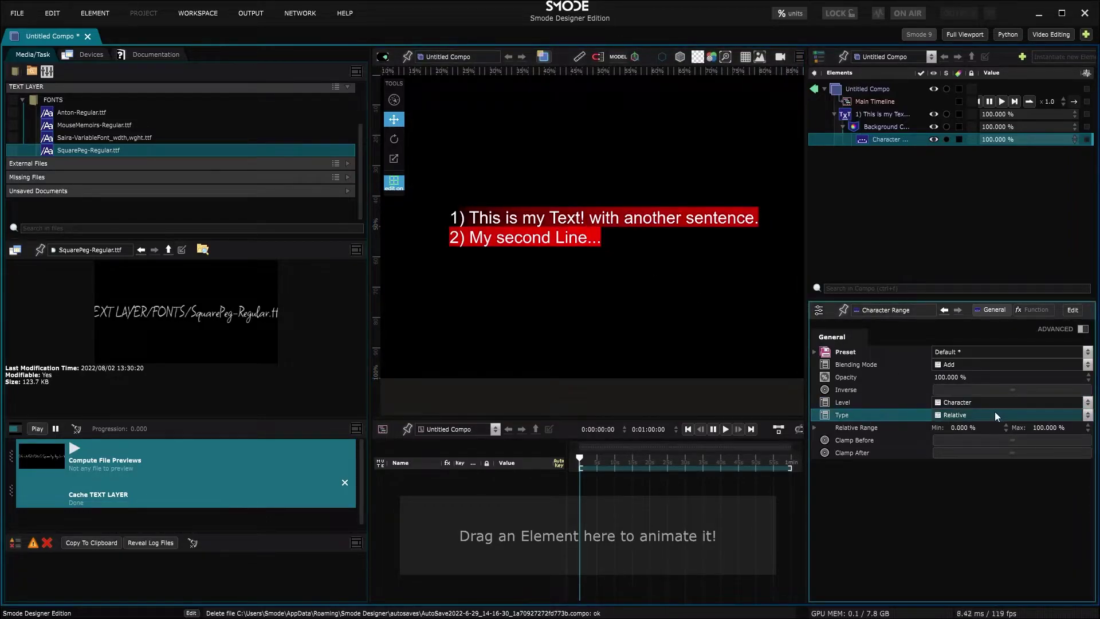
{"action": "left_click", "coordinate": [995, 414]}
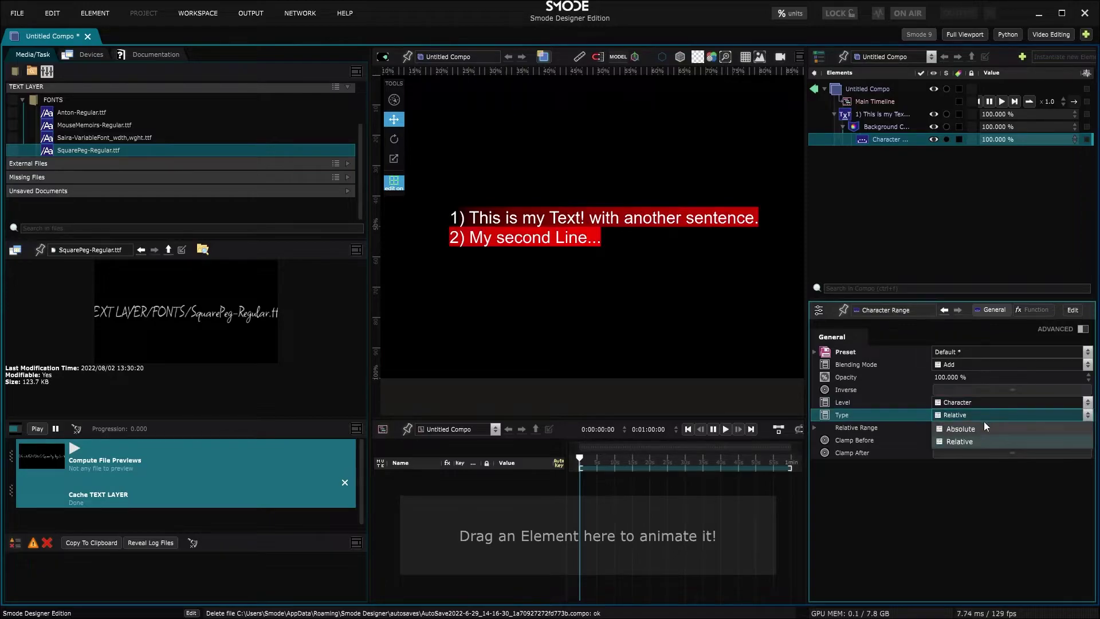
{"action": "left_click", "coordinate": [979, 430]}
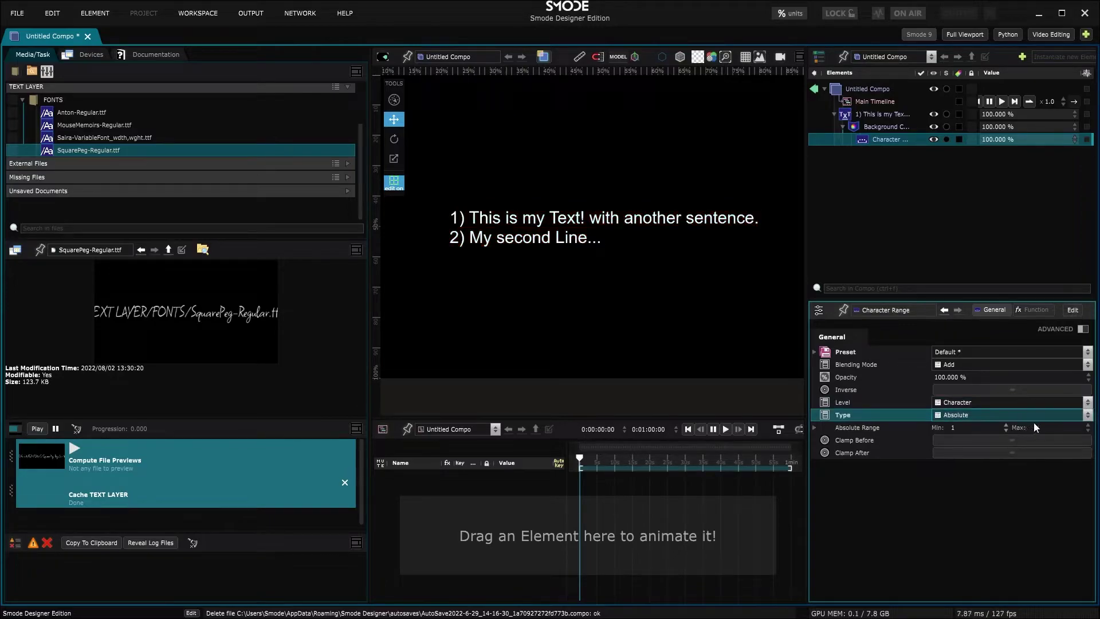
{"action": "left_click_drag", "start_coordinate": [1039, 427], "coordinate": [1040, 362]}
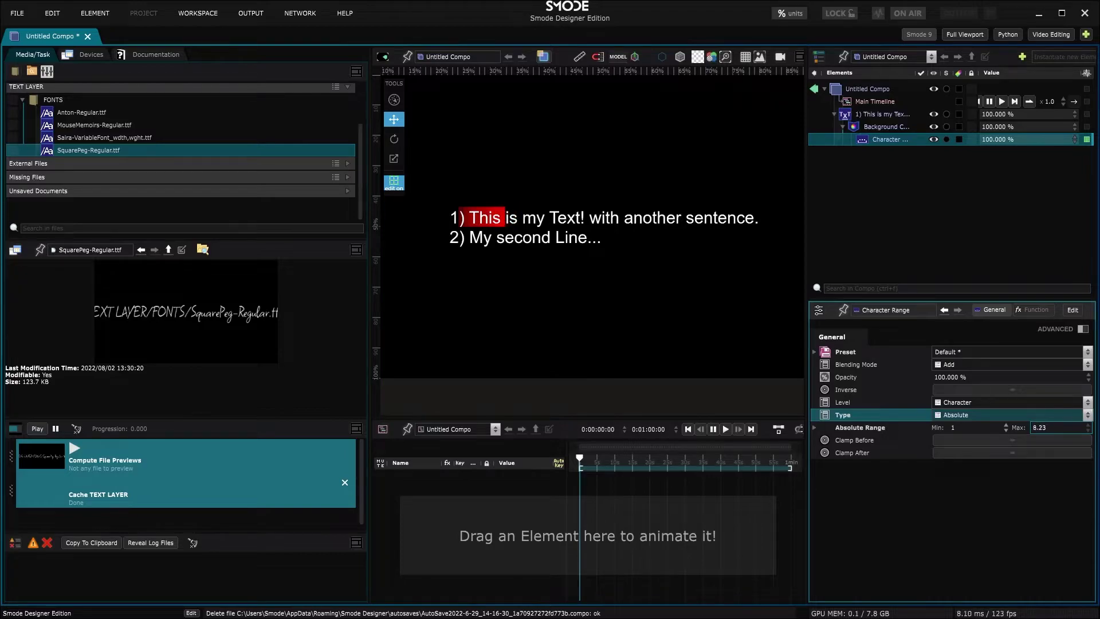
Step: Delete the Range mask, create a Word mask from the word "another" in the text, and show its settings
{"action": "key", "text": "Delete"}
{"action": "double_click", "coordinate": [660, 219]}
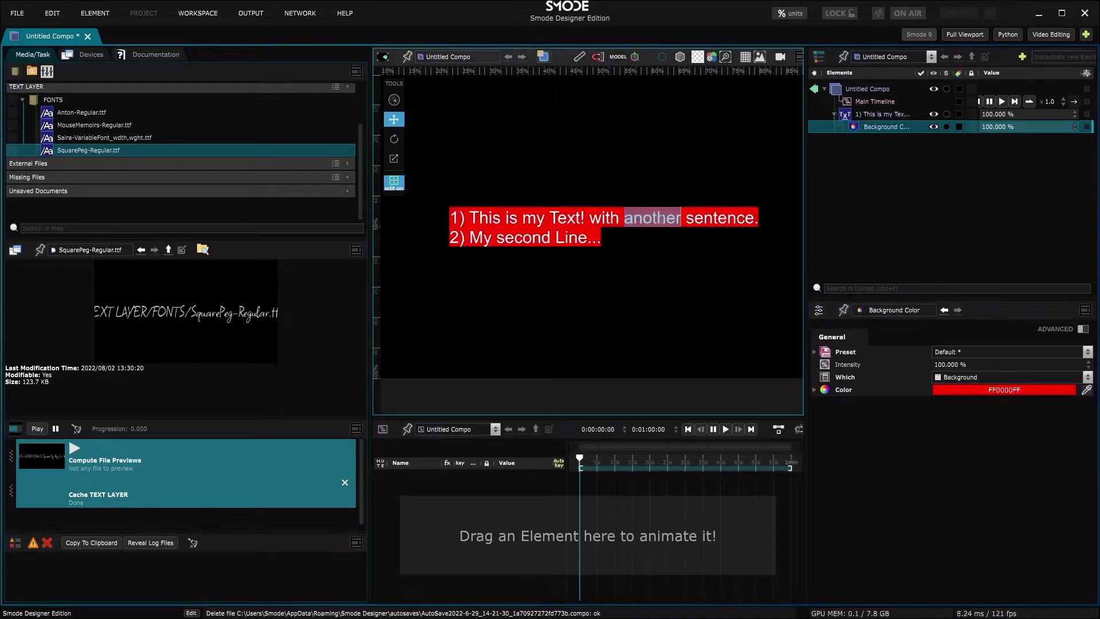
{"action": "right_click", "coordinate": [659, 219]}
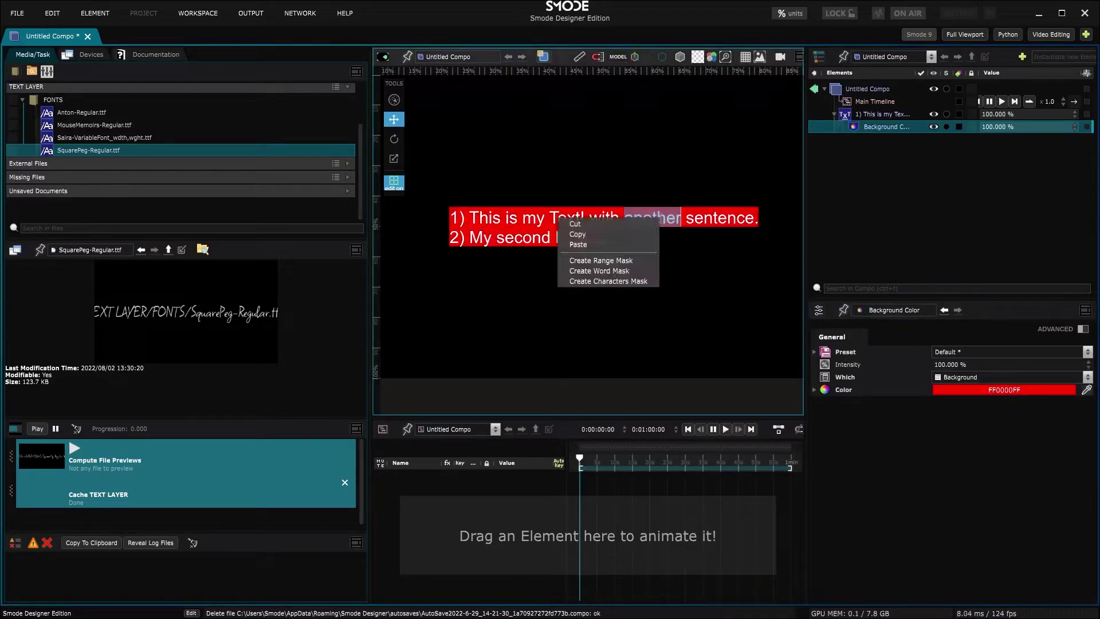
{"action": "left_click", "coordinate": [642, 271]}
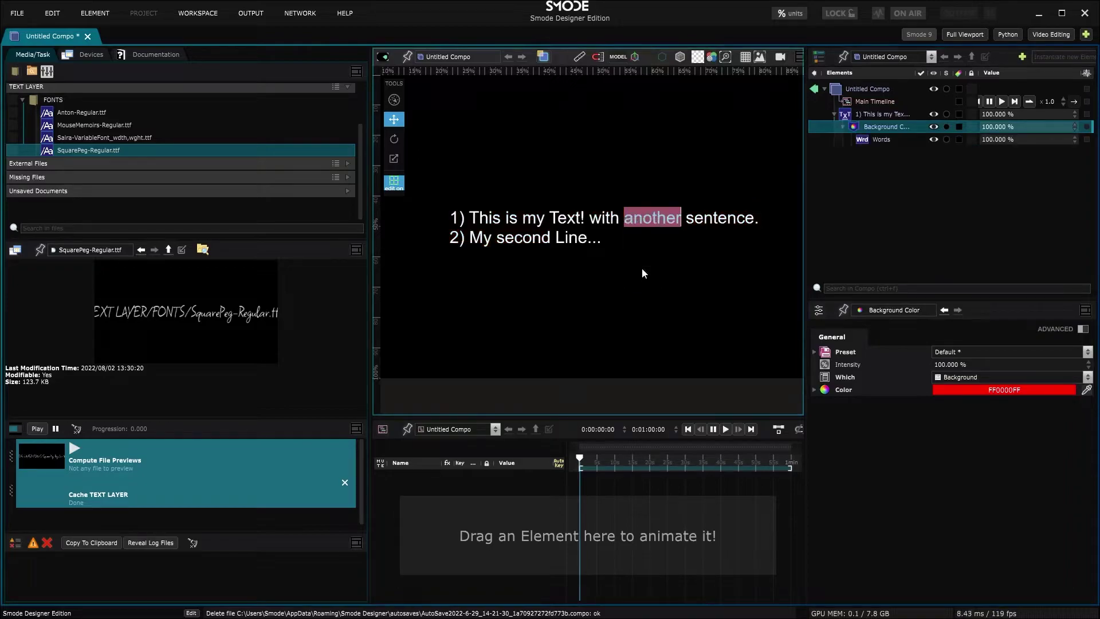
{"action": "left_click", "coordinate": [870, 140]}
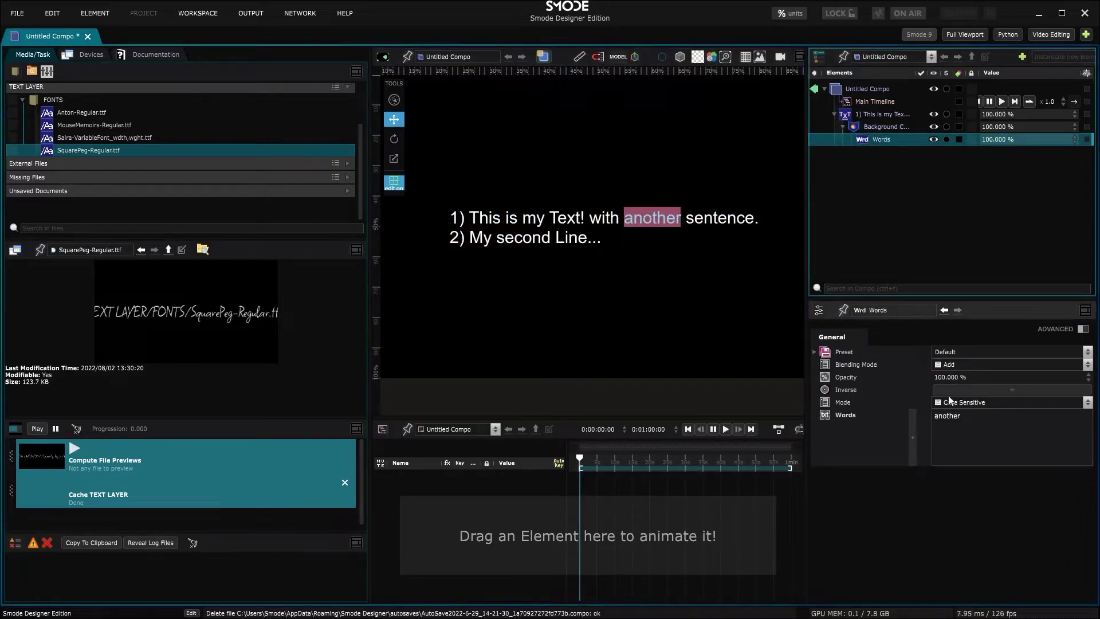
Step: Create a Range mask on the background color modifier from the word "Text" in the first line
{"action": "left_click", "coordinate": [879, 126]}
{"action": "left_click", "coordinate": [562, 220]}
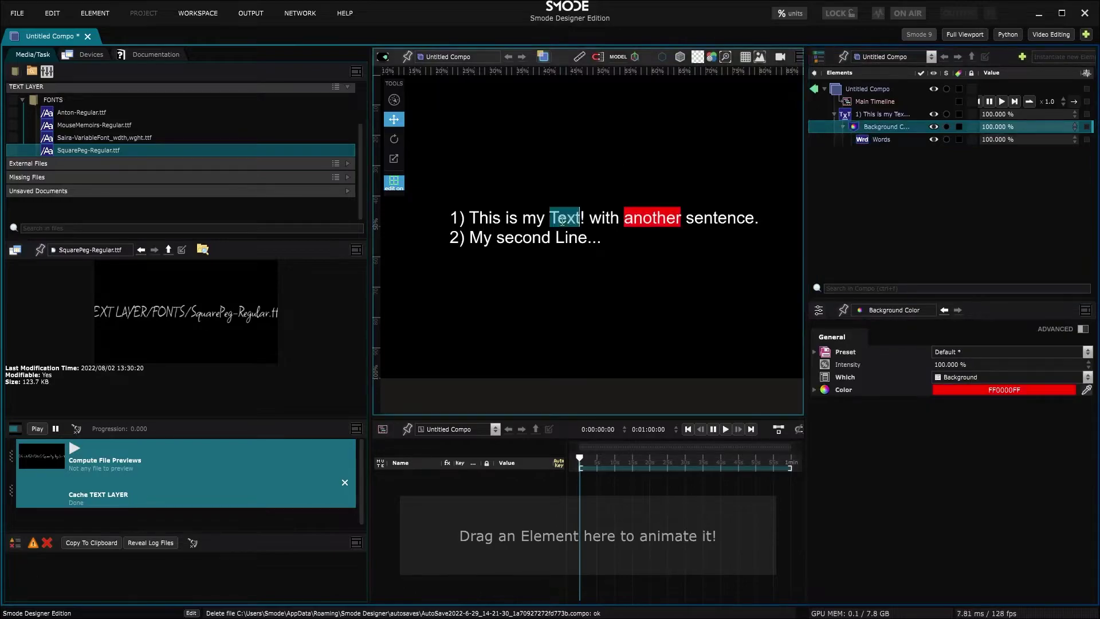
{"action": "right_click", "coordinate": [562, 221]}
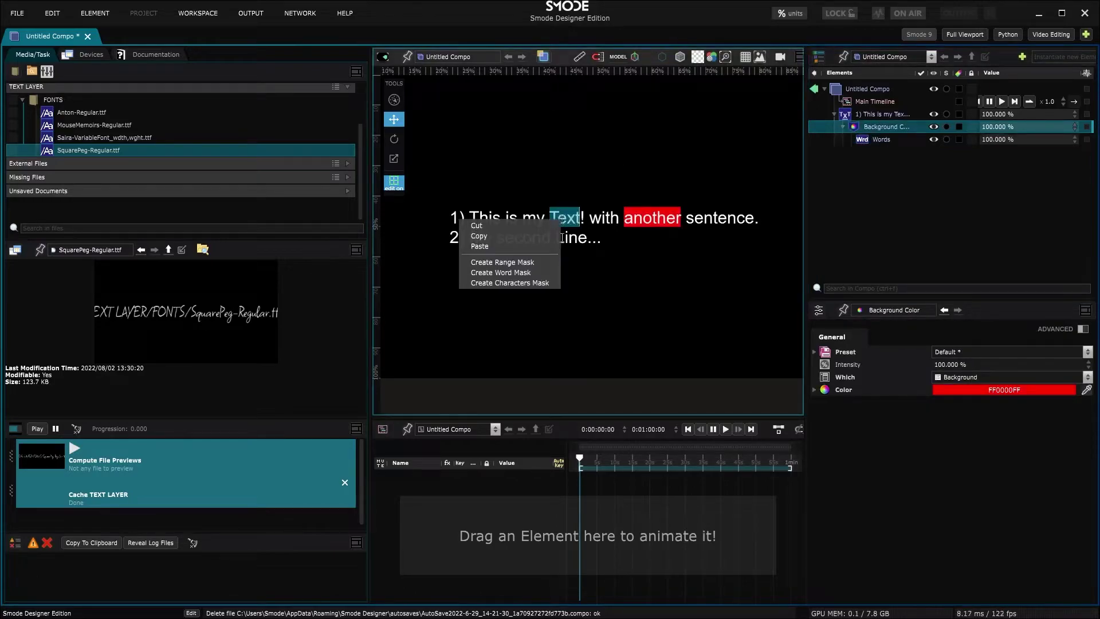
{"action": "left_click", "coordinate": [555, 262]}
{"action": "left_click", "coordinate": [883, 151]}
{"action": "left_click_drag", "start_coordinate": [601, 219], "coordinate": [590, 217]}
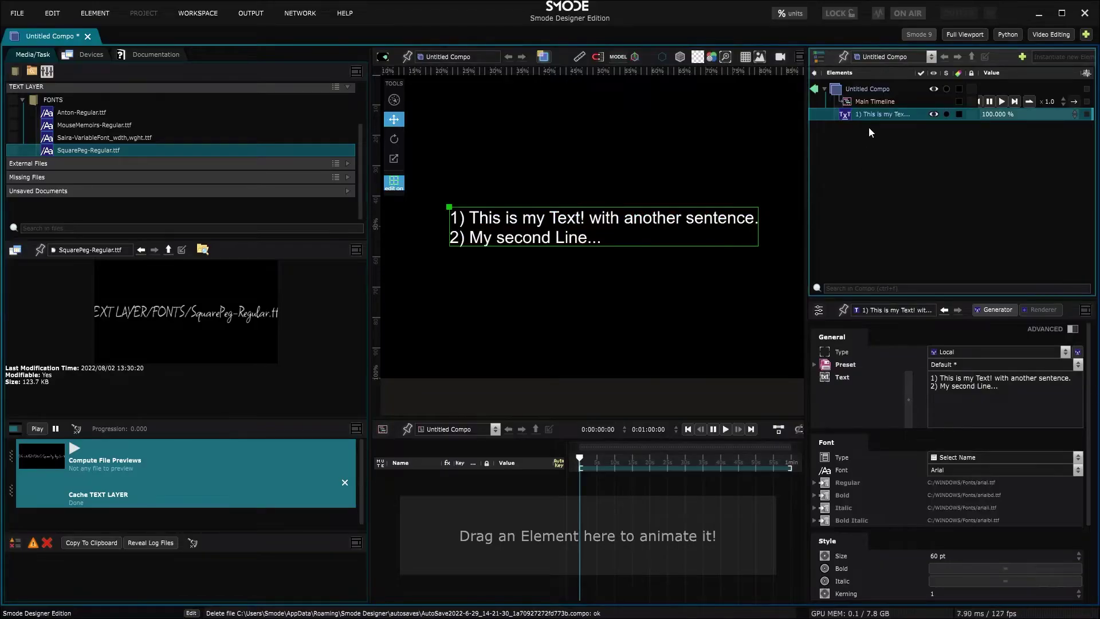
Step: Add a foreground color gradient modifier to the text layer and show its gradient settings and selector
{"action": "right_click", "coordinate": [876, 115]}
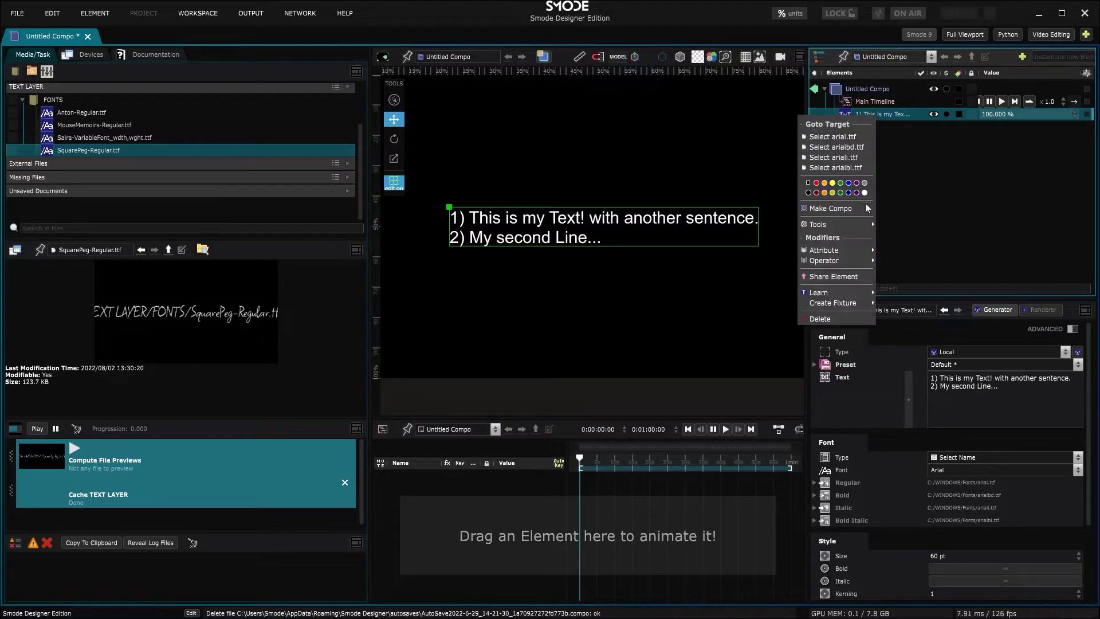
{"action": "mouse_move", "coordinate": [852, 253]}
{"action": "left_click", "coordinate": [912, 301]}
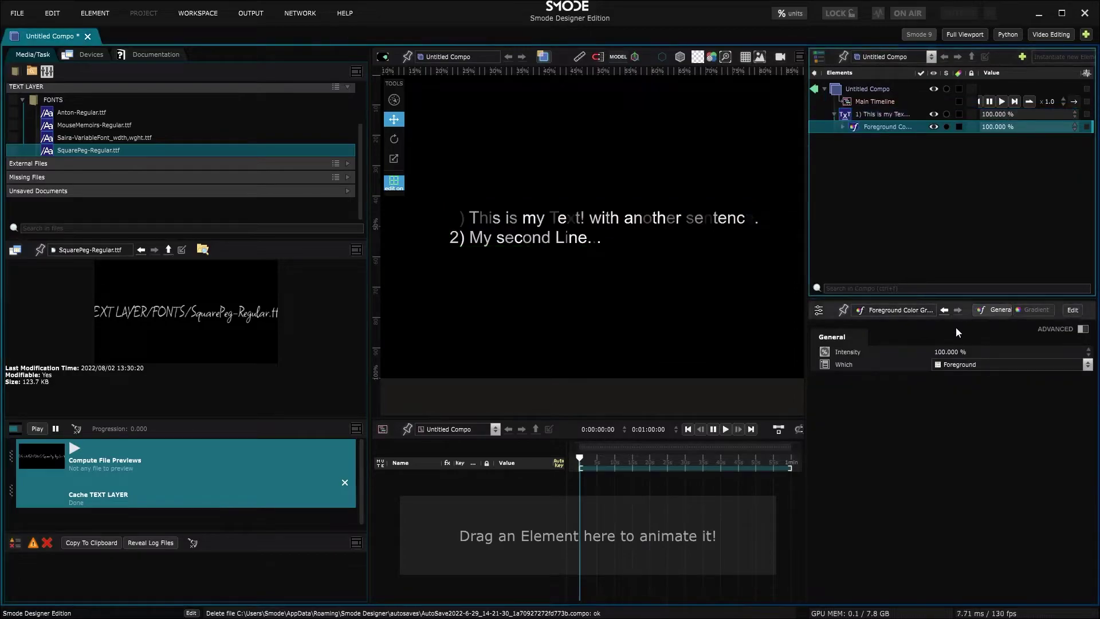
{"action": "left_click", "coordinate": [1028, 310]}
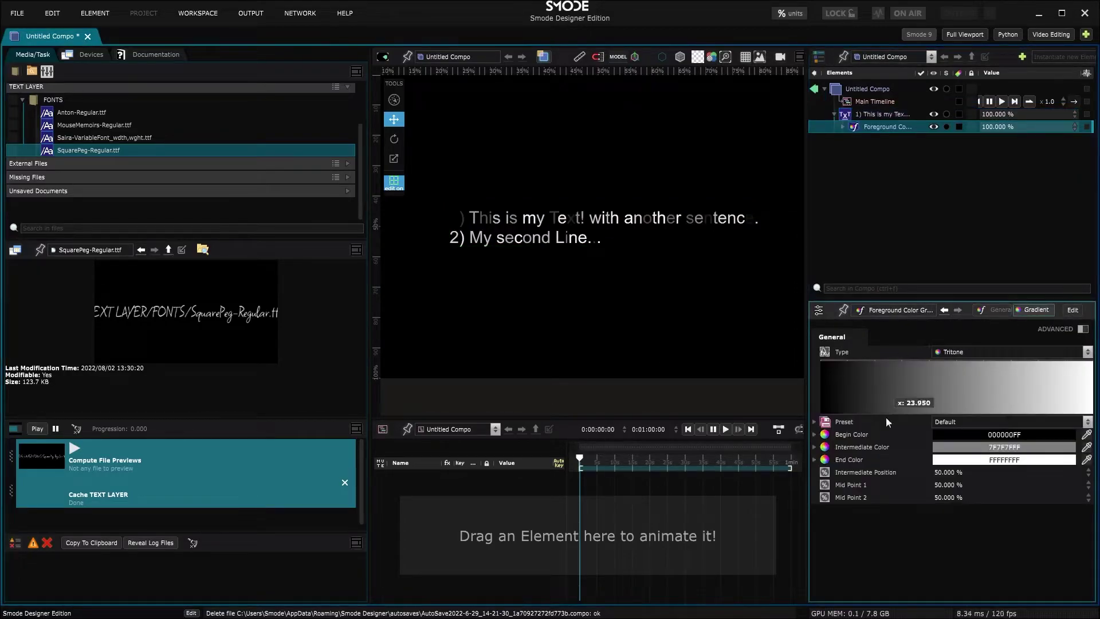
{"action": "left_click", "coordinate": [843, 126]}
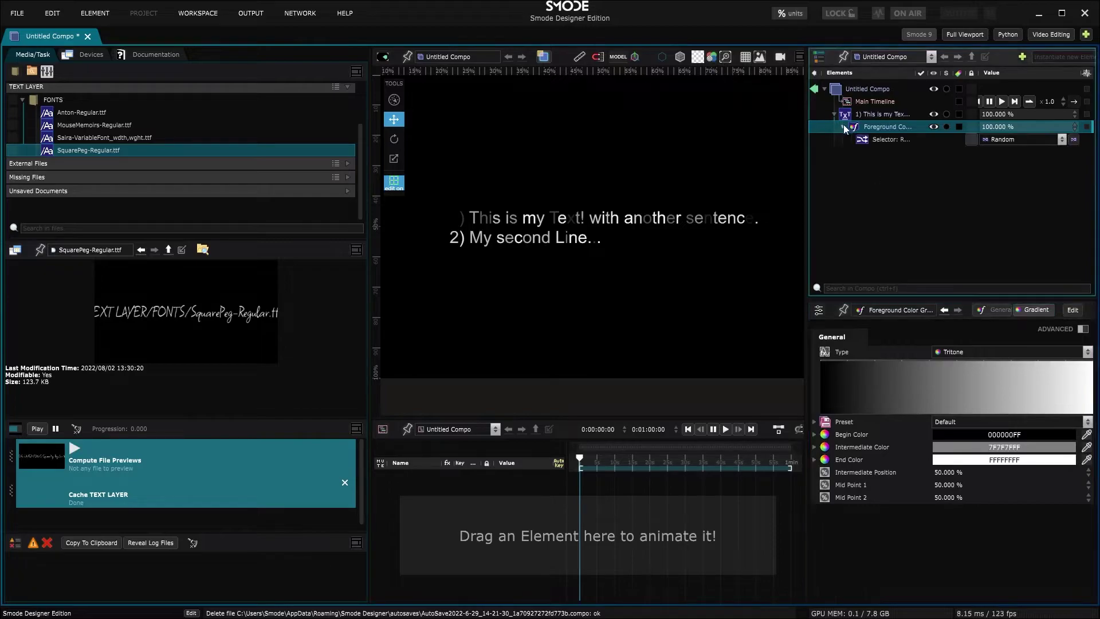
Step: Set the foreground color gradient modifier's selector to Range, and delete the modifier from the text layer
{"action": "left_click", "coordinate": [1009, 140]}
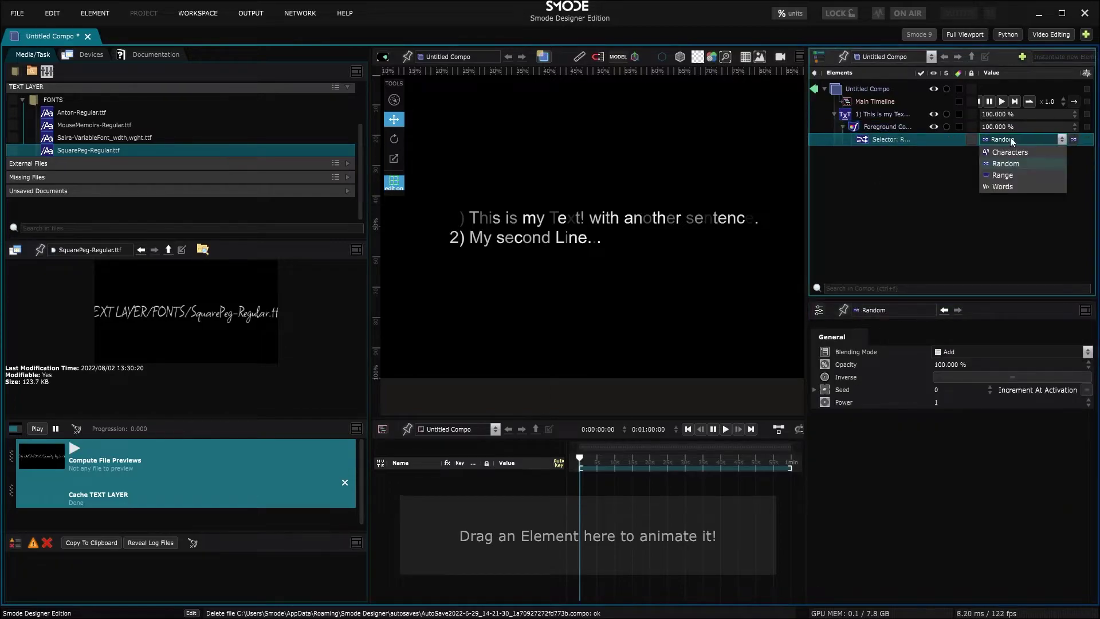
{"action": "left_click", "coordinate": [1000, 175]}
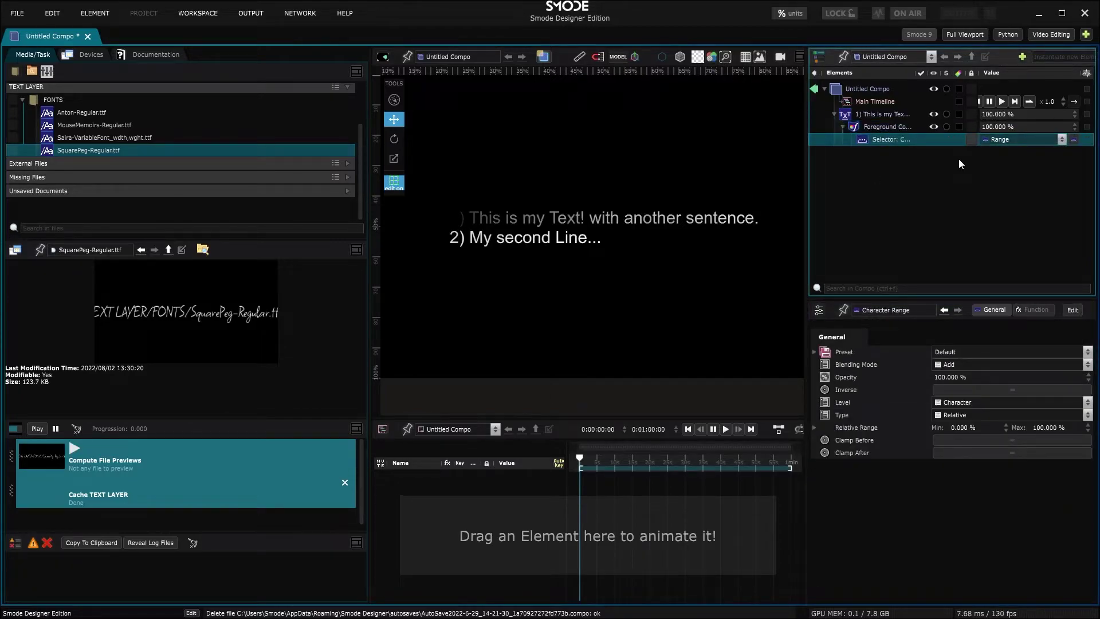
{"action": "left_click", "coordinate": [889, 129]}
{"action": "key", "text": "Delete"}
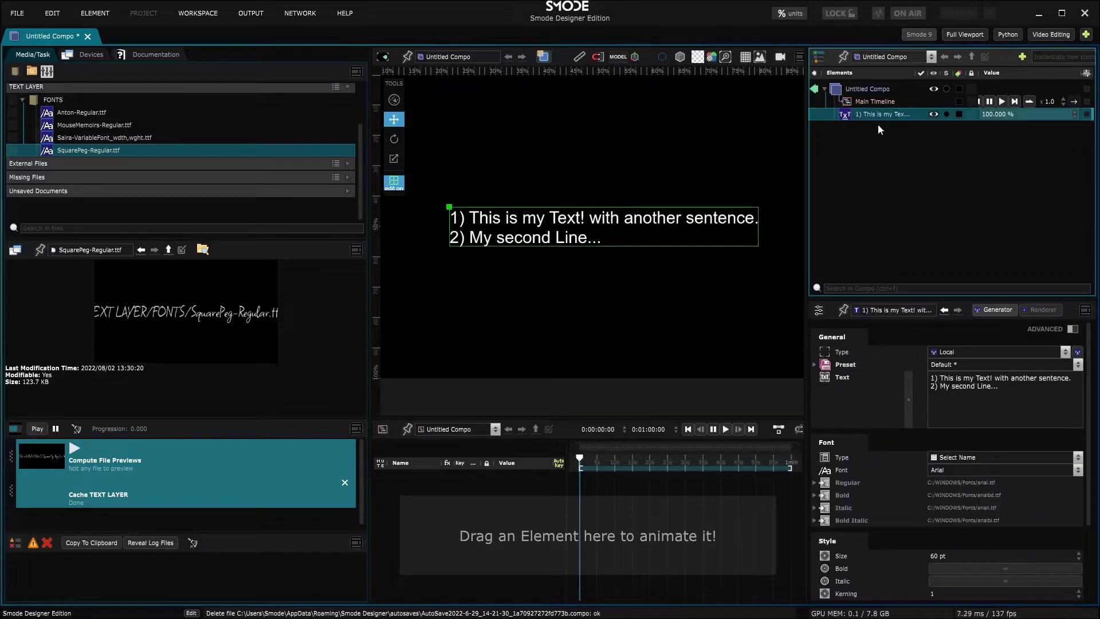
Step: Add a Bold modifier to the text layer and restrict it to the words "with another sentence"
{"action": "right_click", "coordinate": [885, 115]}
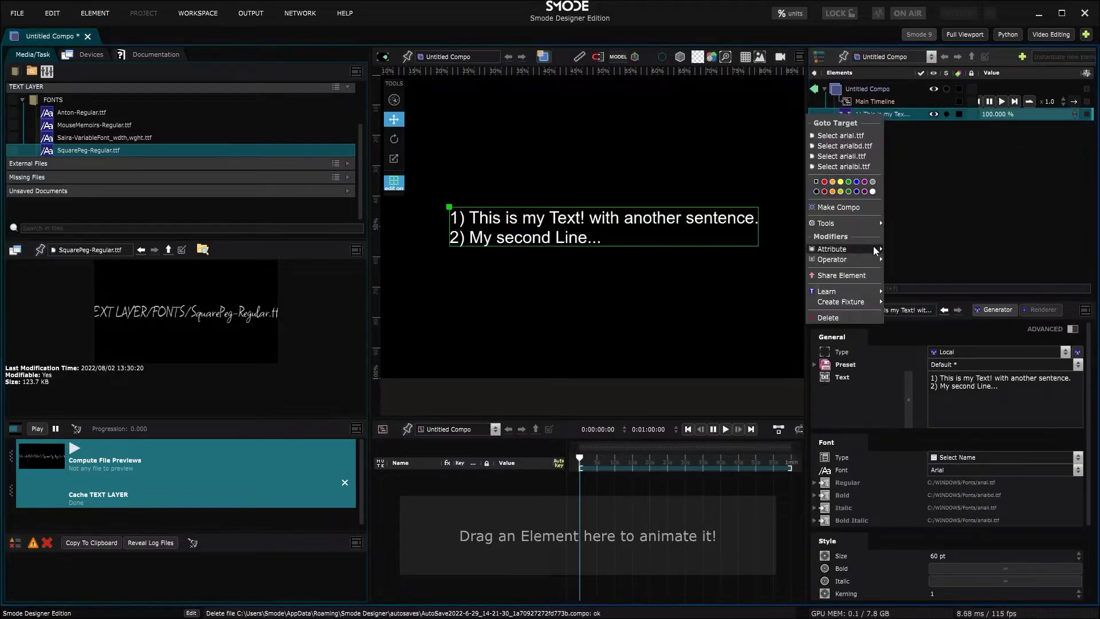
{"action": "left_click", "coordinate": [898, 260]}
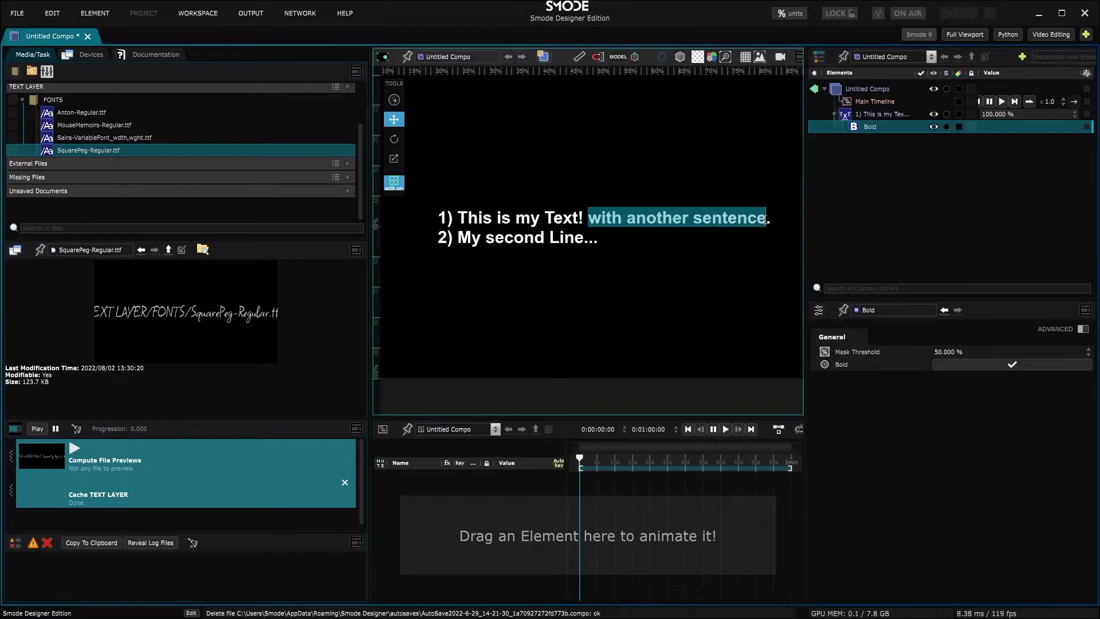
{"action": "right_click", "coordinate": [712, 226]}
{"action": "left_click", "coordinate": [689, 278]}
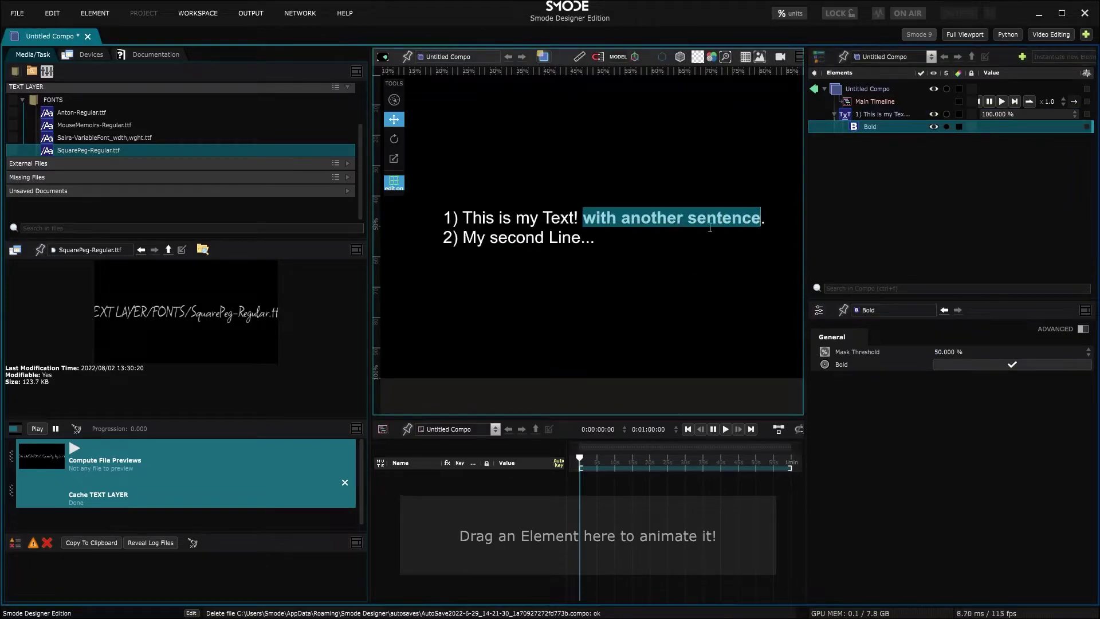
Step: Show the font file settings of the text layer and delete its Bold modifier
{"action": "left_click", "coordinate": [895, 114]}
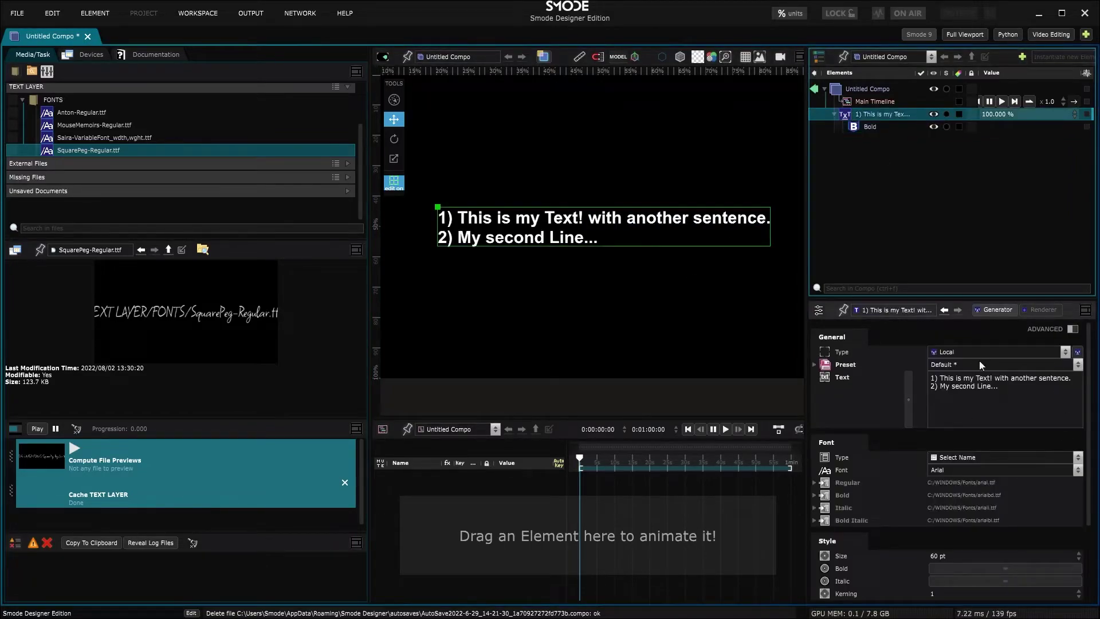
{"action": "scroll", "coordinate": [947, 410], "scroll_direction": "down", "scroll_amount": 2}
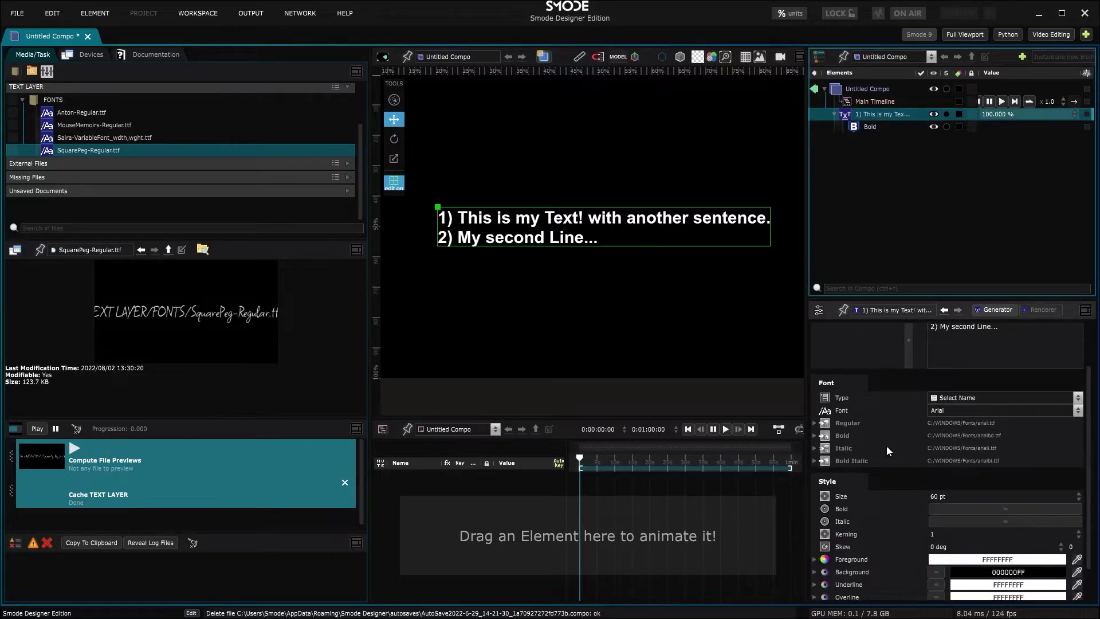
{"action": "left_click", "coordinate": [872, 127]}
{"action": "key", "text": "Delete"}
Step: Add an Italic modifier to the text layer and select the Italic file entry in the layer's font settings
{"action": "right_click", "coordinate": [875, 119]}
{"action": "mouse_move", "coordinate": [843, 254]}
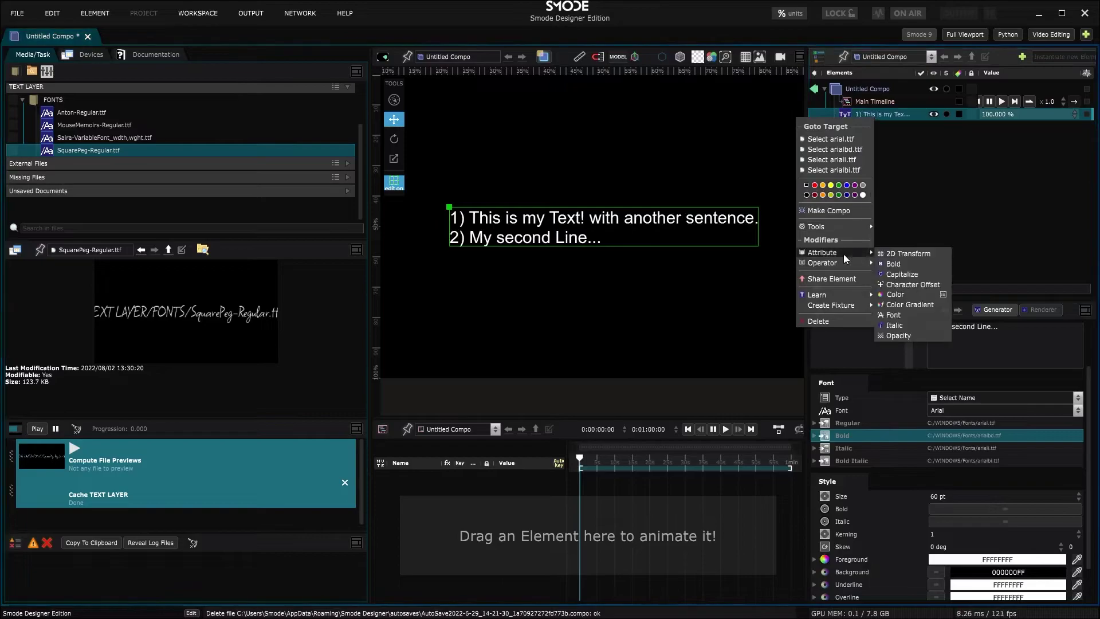
{"action": "left_click", "coordinate": [903, 323]}
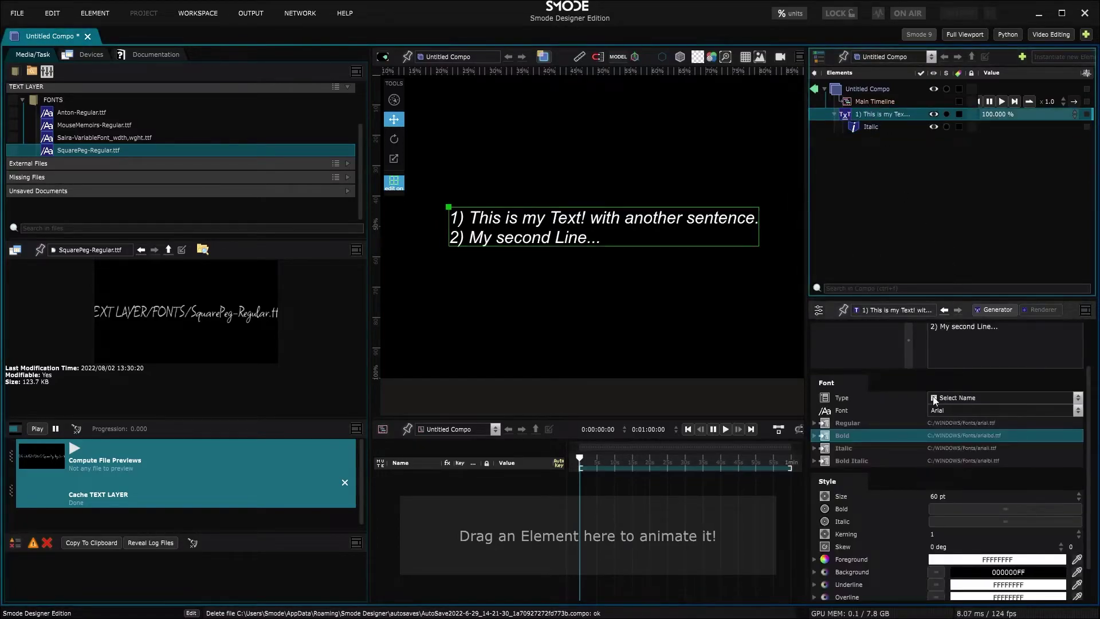
{"action": "left_click", "coordinate": [898, 448]}
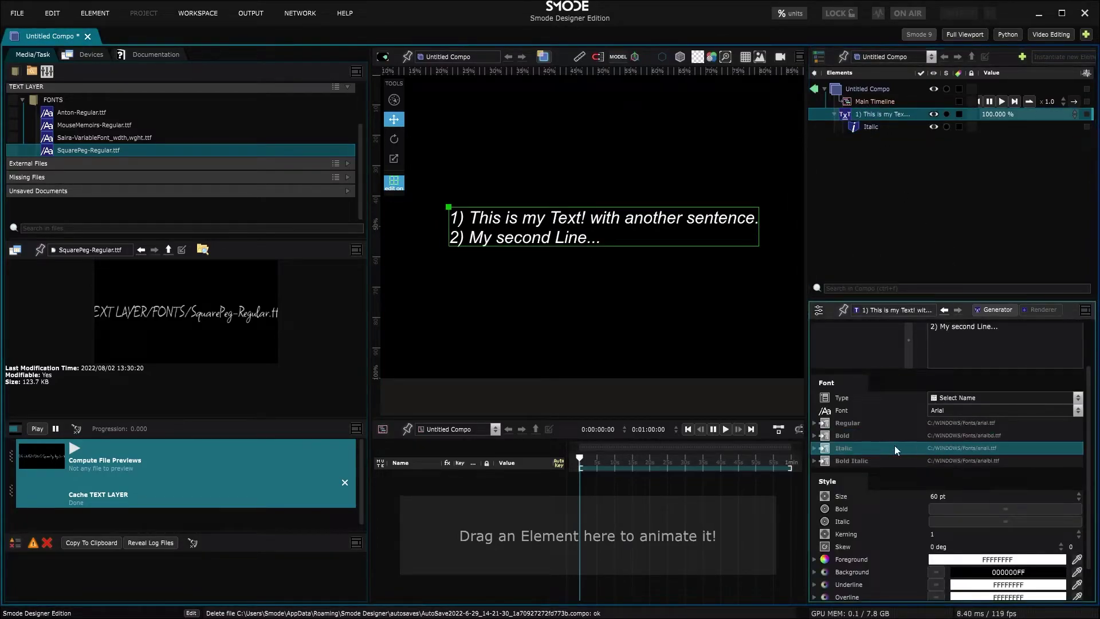
Step: Delete the Italic modifier and add an Opacity modifier with a Range mask to the text layer
{"action": "left_click", "coordinate": [872, 127]}
{"action": "key", "text": "Delete"}
{"action": "right_click", "coordinate": [873, 113]}
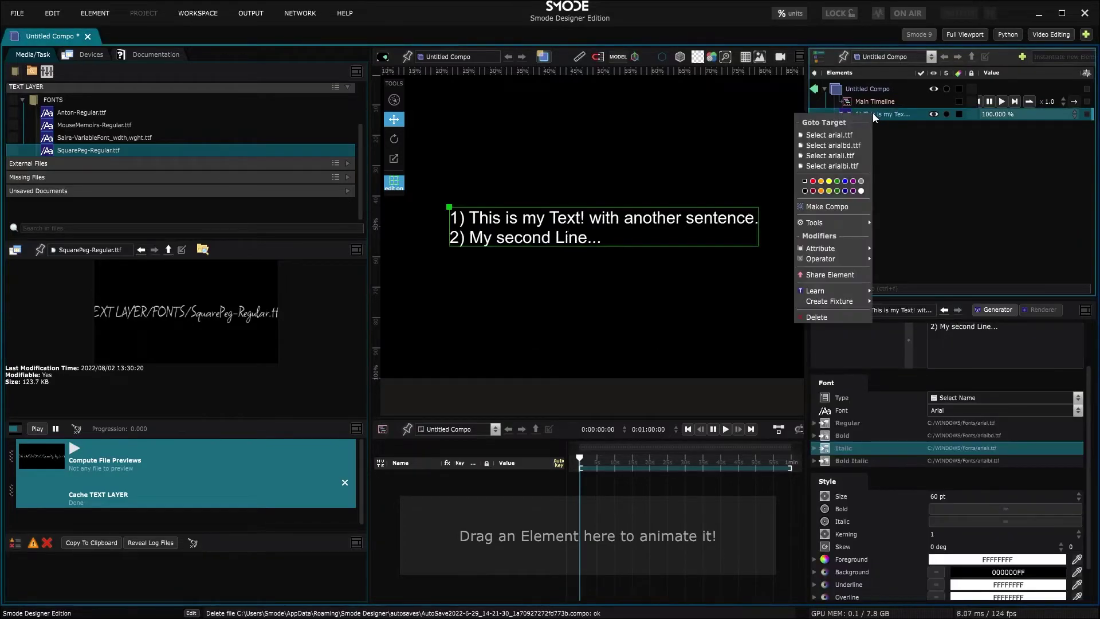
{"action": "mouse_move", "coordinate": [837, 250]}
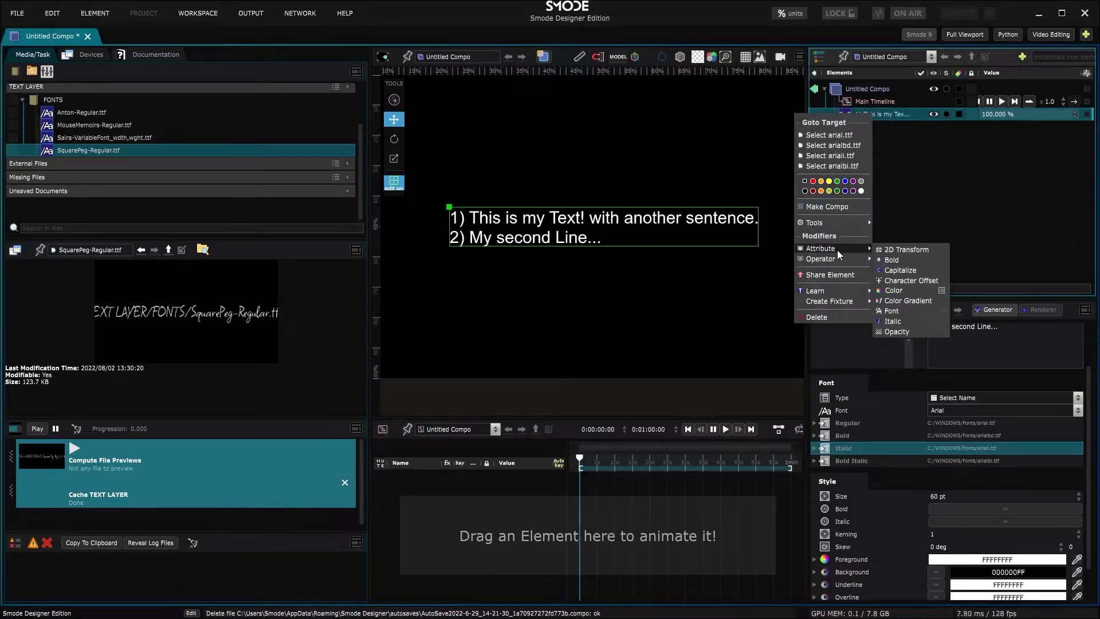
{"action": "left_click", "coordinate": [909, 330]}
{"action": "right_click", "coordinate": [886, 127]}
{"action": "left_click", "coordinate": [920, 189]}
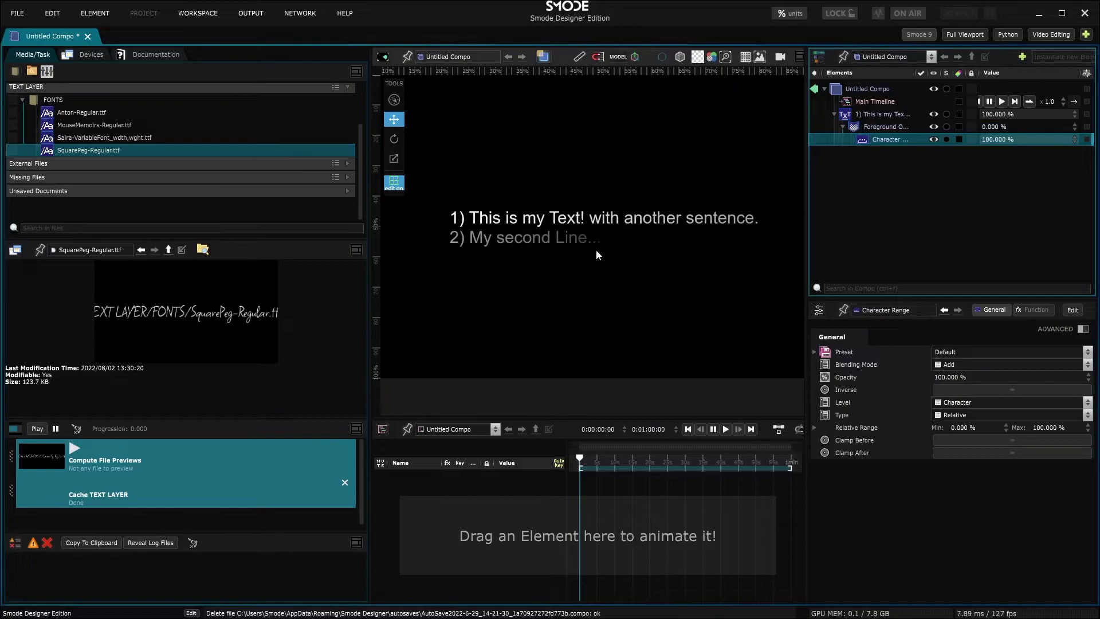
Step: Delete the Foreground Opacity modifier and add a 2D Transform modifier with a Range mask to the text layer
{"action": "left_click", "coordinate": [887, 126]}
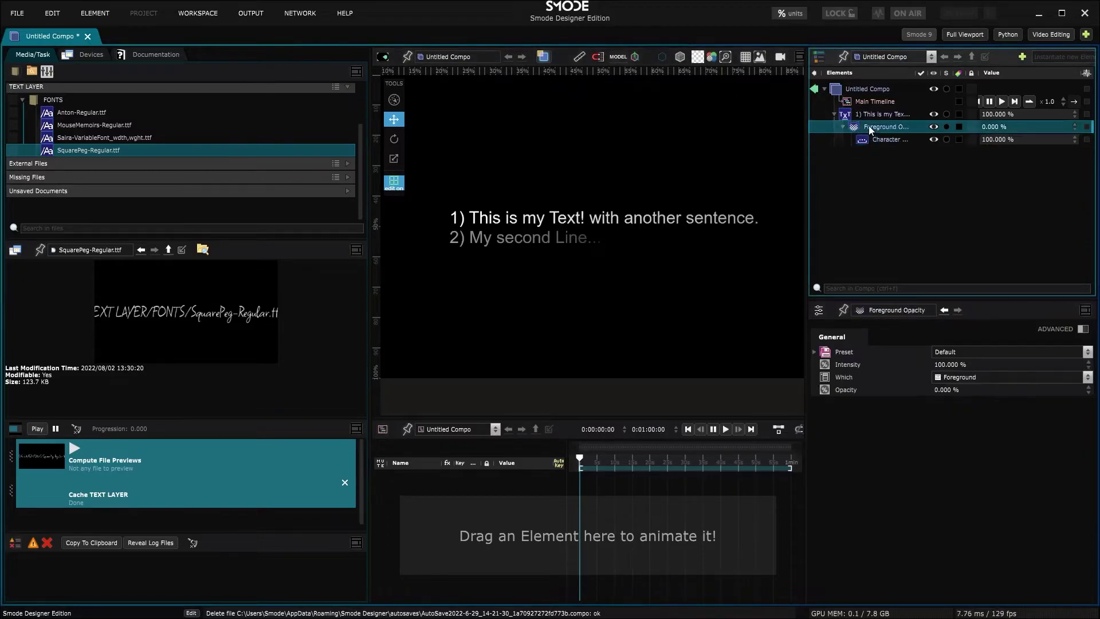
{"action": "key", "text": "Delete"}
{"action": "right_click", "coordinate": [870, 118]}
{"action": "mouse_move", "coordinate": [858, 252]}
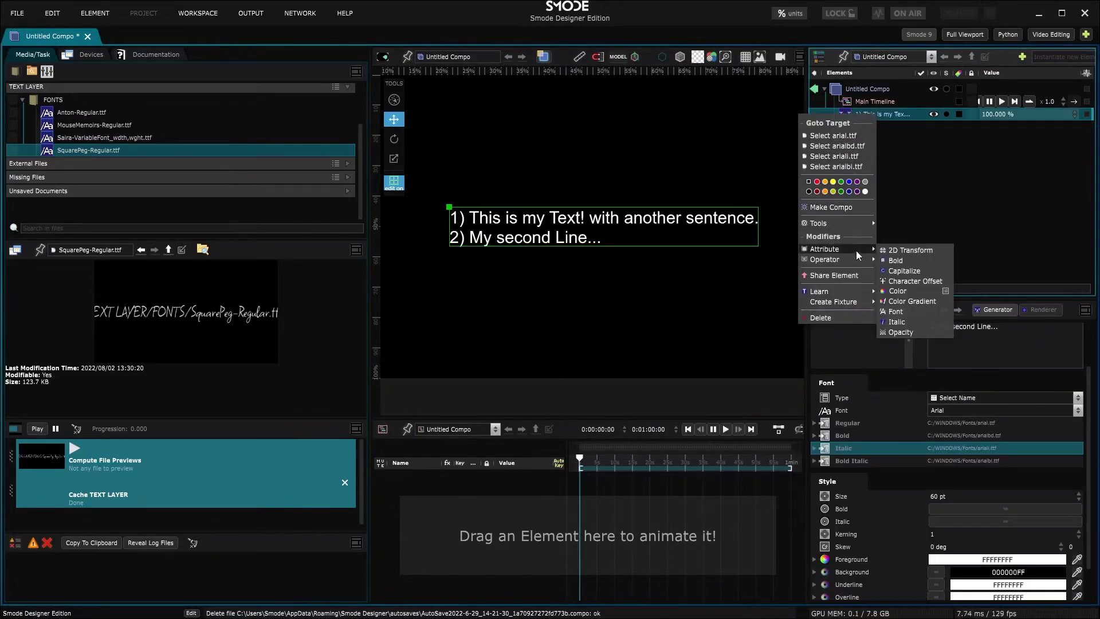
{"action": "left_click", "coordinate": [901, 250]}
{"action": "right_click", "coordinate": [886, 126]}
{"action": "mouse_move", "coordinate": [880, 161]}
{"action": "left_click", "coordinate": [911, 172]}
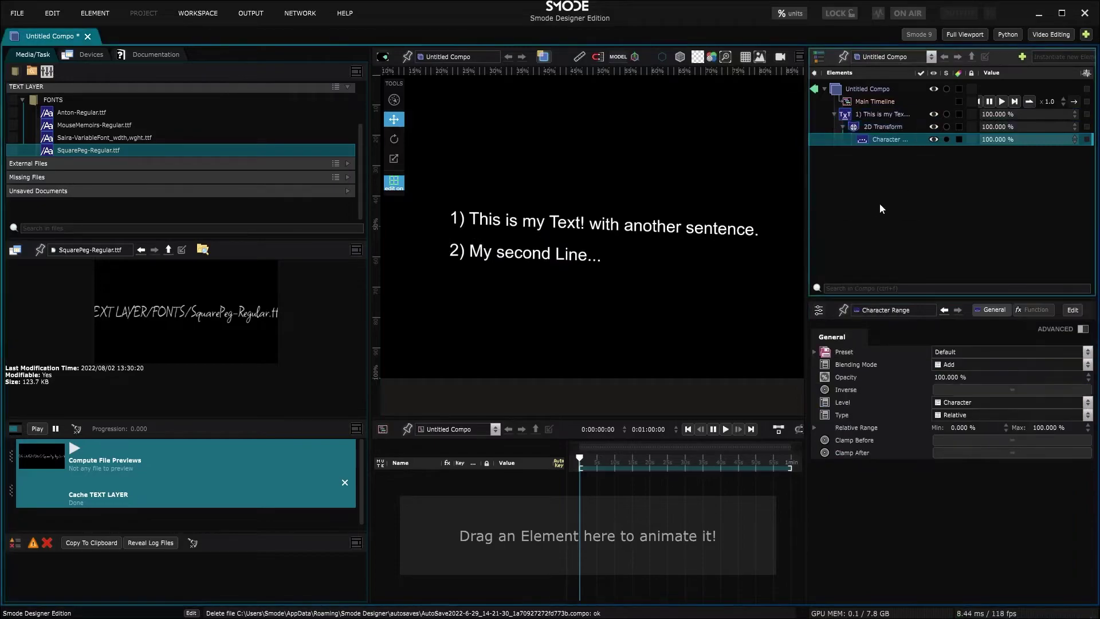
Step: Set the offset of the Range mask's function to 440 %, and delete the 2D Transform modifier
{"action": "left_click", "coordinate": [1017, 310]}
{"action": "left_click_drag", "start_coordinate": [946, 526], "coordinate": [1081, 527]}
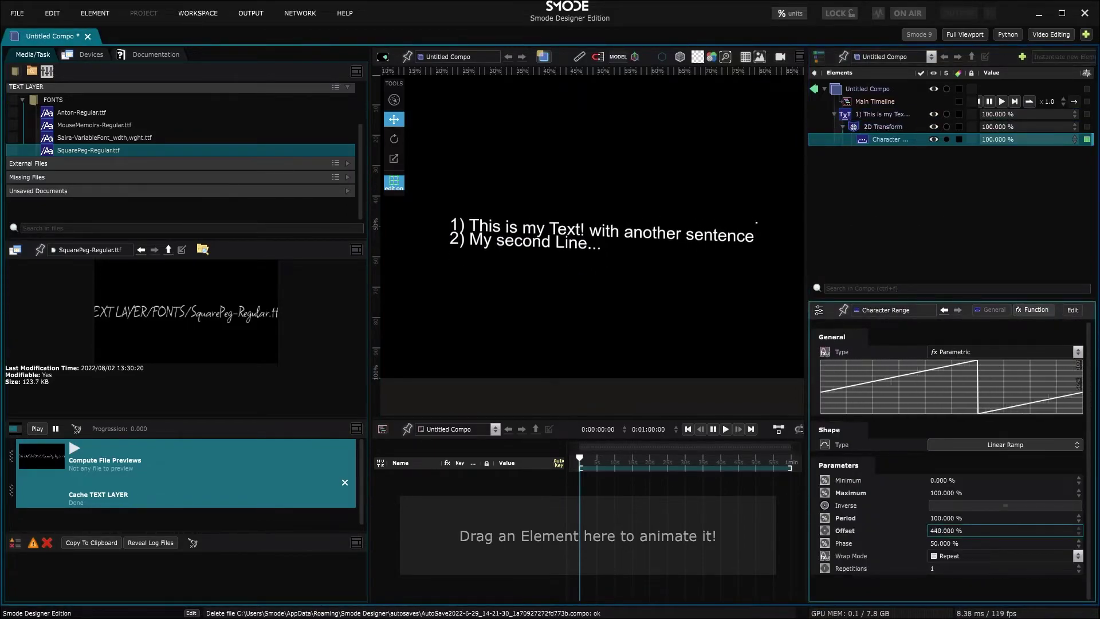
{"action": "left_click", "coordinate": [898, 122]}
{"action": "key", "text": "Delete"}
Step: Add a Capitalize modifier to the text layer and restrict it to "with another sentence" with a Words mask
{"action": "right_click", "coordinate": [898, 122]}
{"action": "mouse_move", "coordinate": [859, 246]}
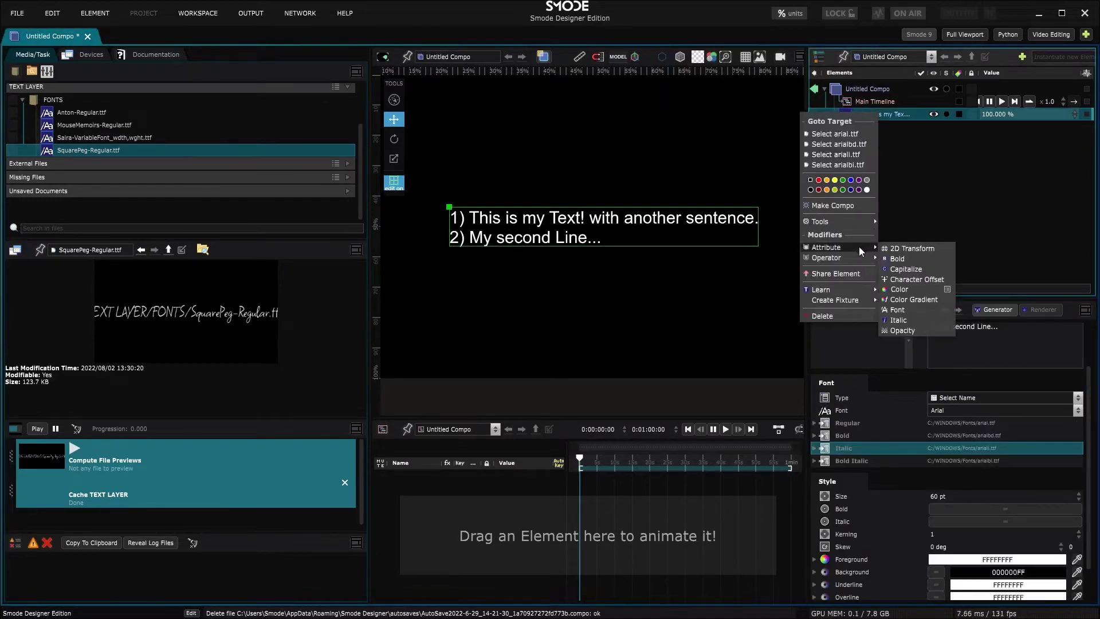
{"action": "left_click", "coordinate": [917, 269]}
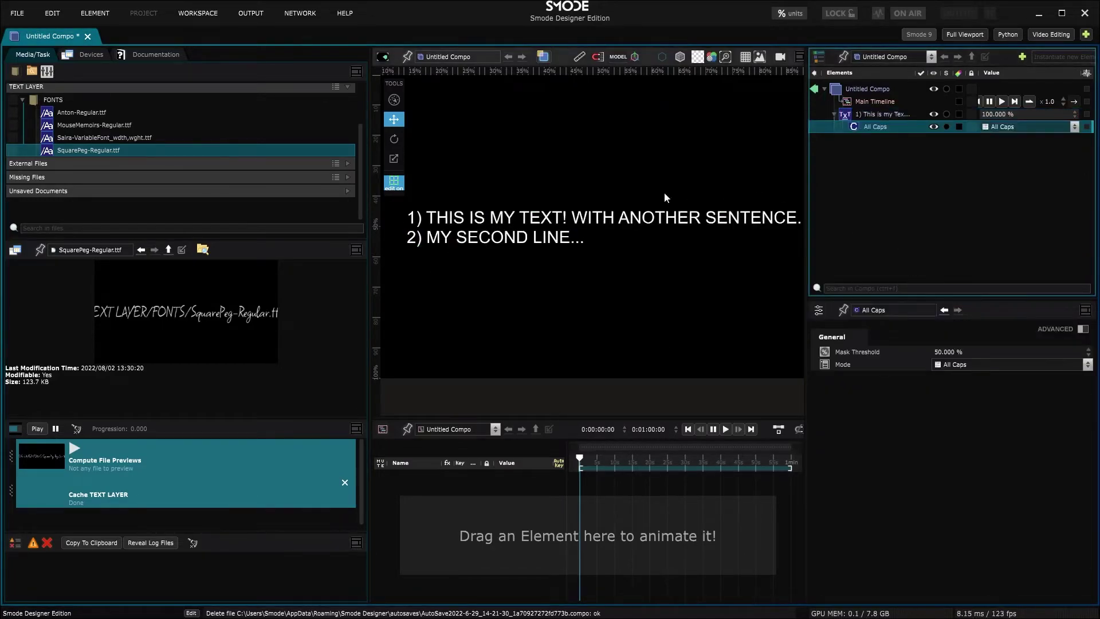
{"action": "scroll", "coordinate": [594, 243], "scroll_direction": "down", "scroll_amount": 3}
{"action": "left_click_drag", "start_coordinate": [578, 225], "coordinate": [740, 226]}
{"action": "right_click", "coordinate": [621, 228]}
{"action": "left_click", "coordinate": [700, 279]}
{"action": "left_click", "coordinate": [588, 241]}
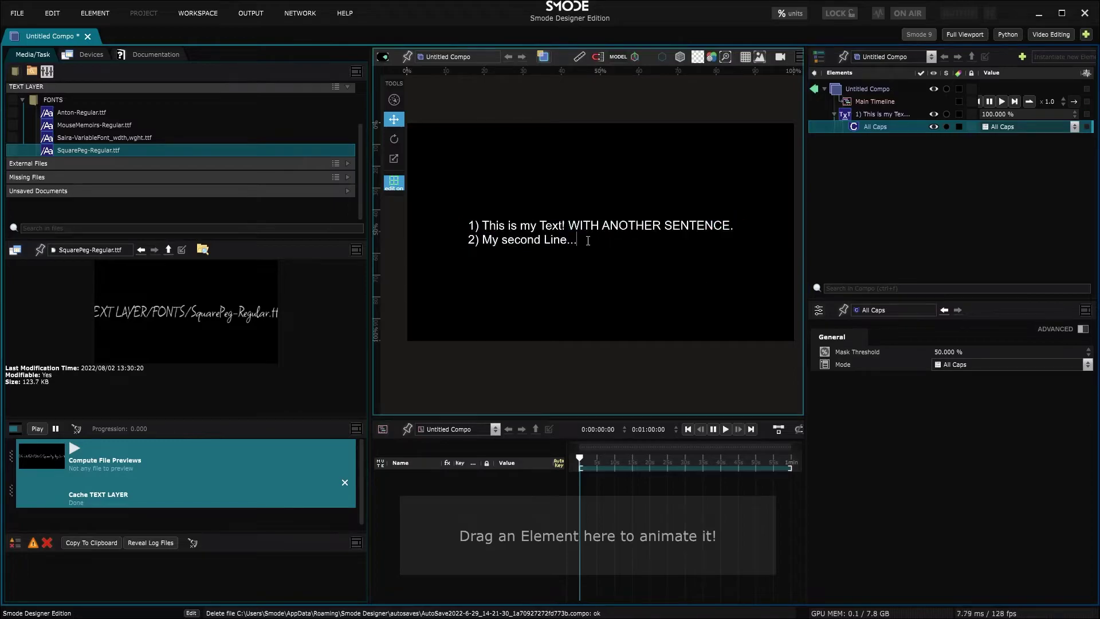
Step: Delete the All Caps modifier and try out a Character Offset modifier on the text layer
{"action": "left_click", "coordinate": [869, 127]}
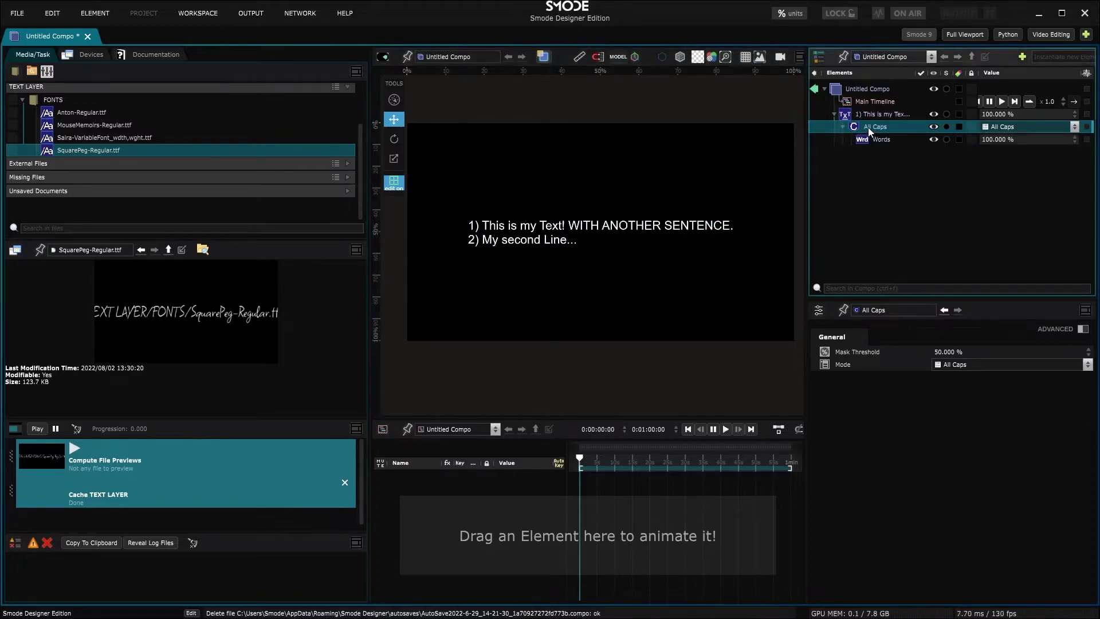
{"action": "key", "text": "Delete"}
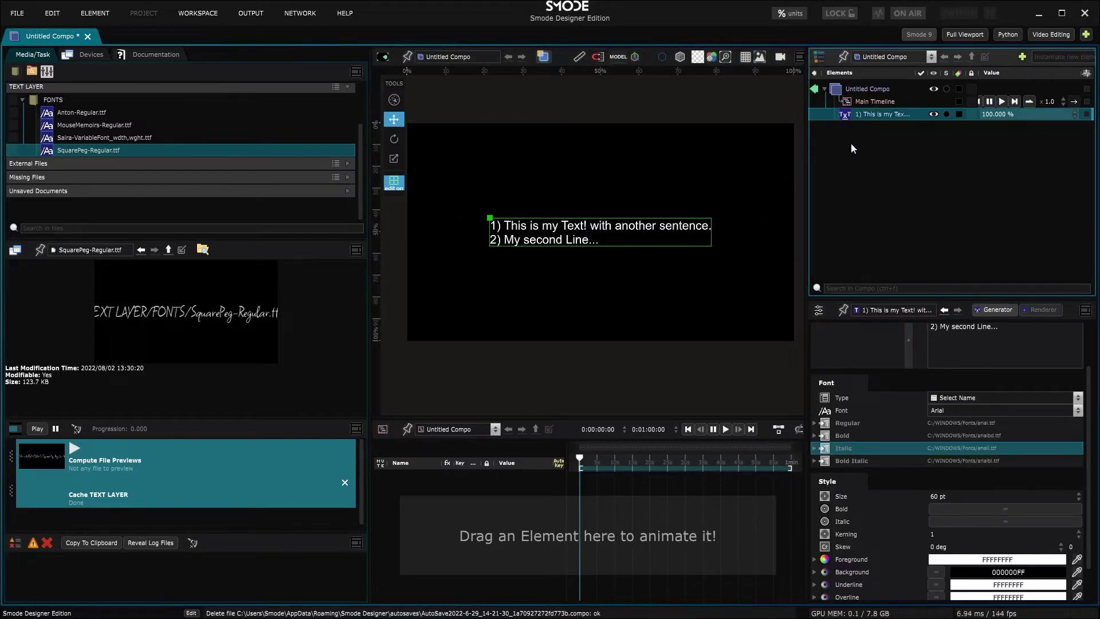
{"action": "right_click", "coordinate": [875, 115]}
{"action": "mouse_move", "coordinate": [864, 249]}
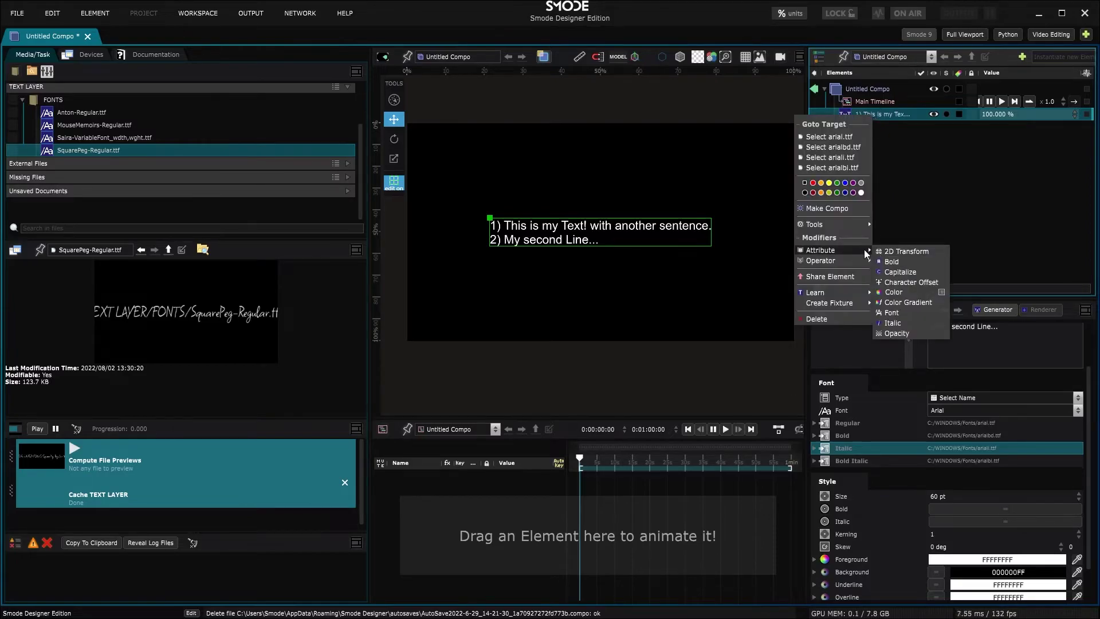
{"action": "left_click", "coordinate": [914, 285]}
{"action": "left_click_drag", "start_coordinate": [938, 364], "coordinate": [928, 243]}
{"action": "key", "text": "Delete"}
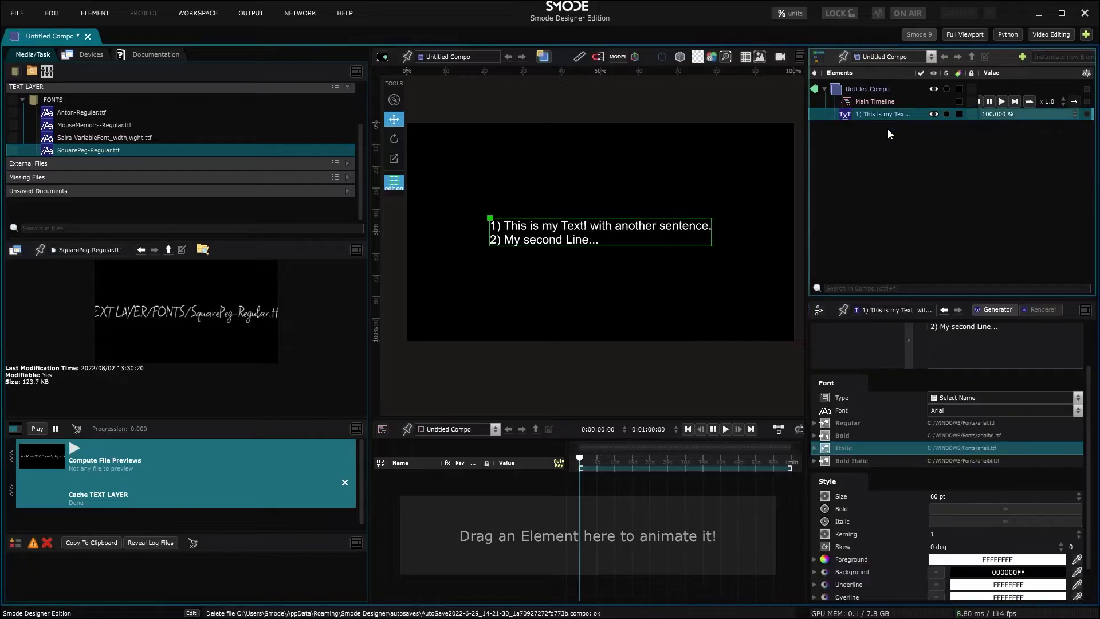
Step: Add a Font modifier to the text layer and set its font type to Select Files
{"action": "right_click", "coordinate": [887, 129]}
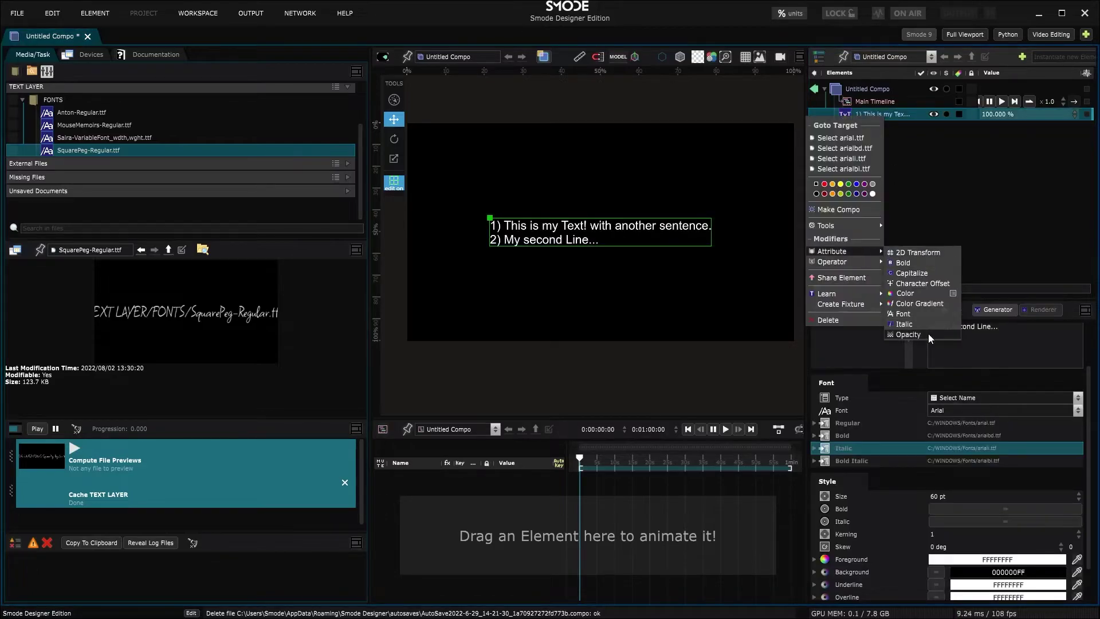
{"action": "key", "text": "Escape"}
{"action": "left_click", "coordinate": [859, 412]}
{"action": "left_click", "coordinate": [1064, 415]}
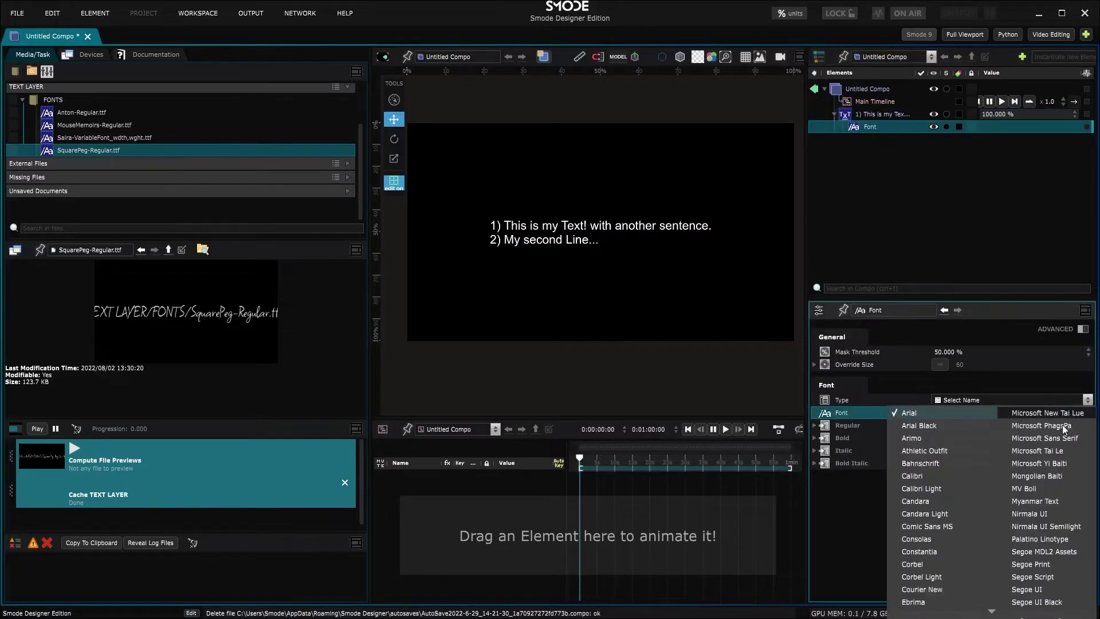
{"action": "left_click", "coordinate": [938, 396]}
{"action": "left_click", "coordinate": [980, 397]}
{"action": "left_click", "coordinate": [963, 424]}
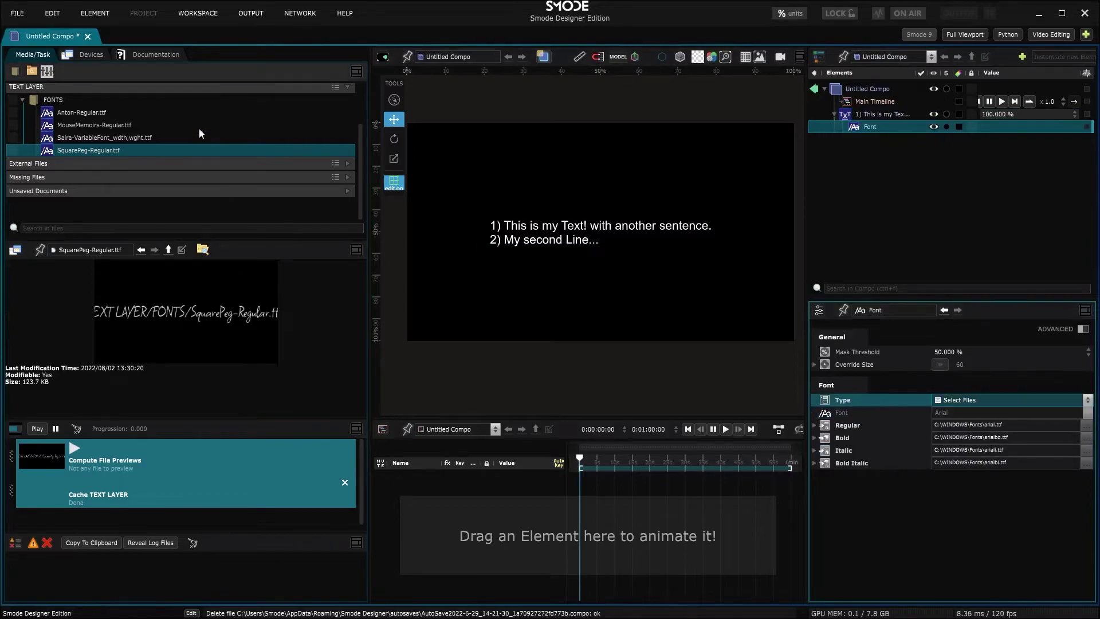
Step: Assign SquarePeg-Regular.ttf as the Font modifier's regular file and restrict the modifier to the words "with another sentence"
{"action": "left_click_drag", "start_coordinate": [91, 149], "coordinate": [997, 424]}
{"action": "left_click_drag", "start_coordinate": [594, 225], "coordinate": [662, 227]}
{"action": "right_click", "coordinate": [662, 226]}
{"action": "left_click", "coordinate": [631, 280]}
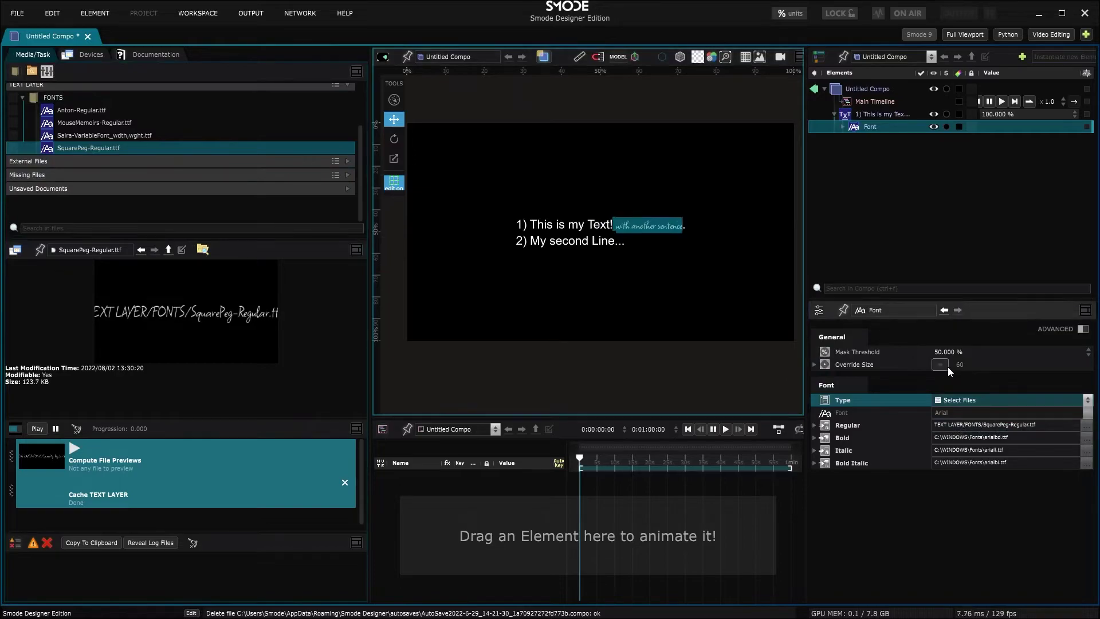
Step: Override the Font modifier's size with 94.8, and delete the modifier from the text layer
{"action": "left_click", "coordinate": [940, 365]}
{"action": "left_click_drag", "start_coordinate": [998, 364], "coordinate": [1024, 365]}
{"action": "left_click", "coordinate": [609, 192]}
{"action": "scroll", "coordinate": [639, 241], "scroll_direction": "up", "scroll_amount": 5}
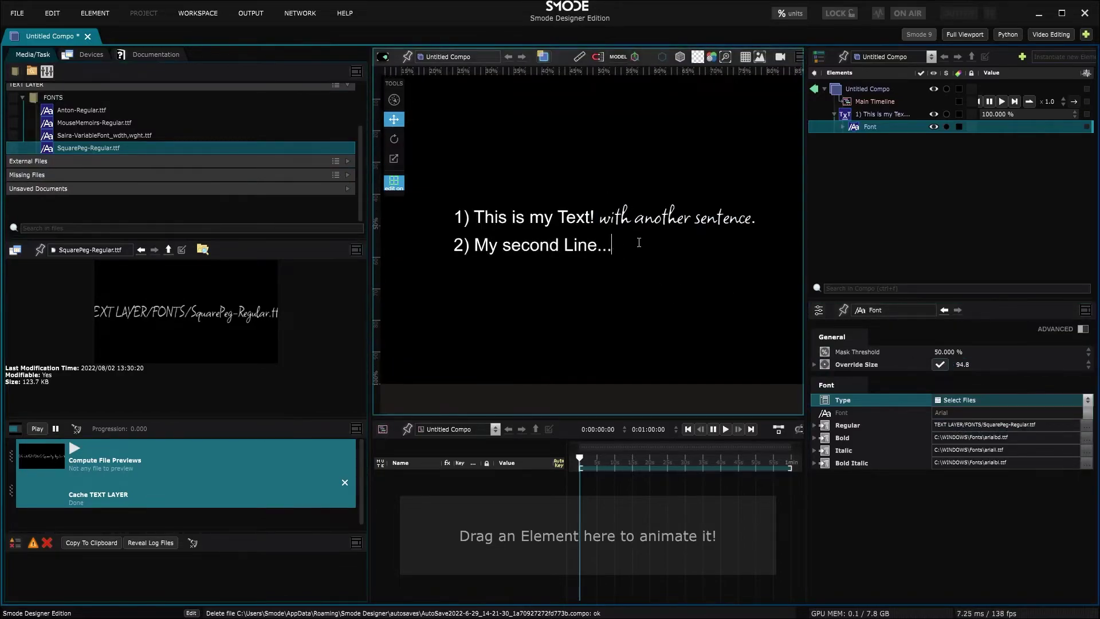
{"action": "left_click", "coordinate": [859, 127]}
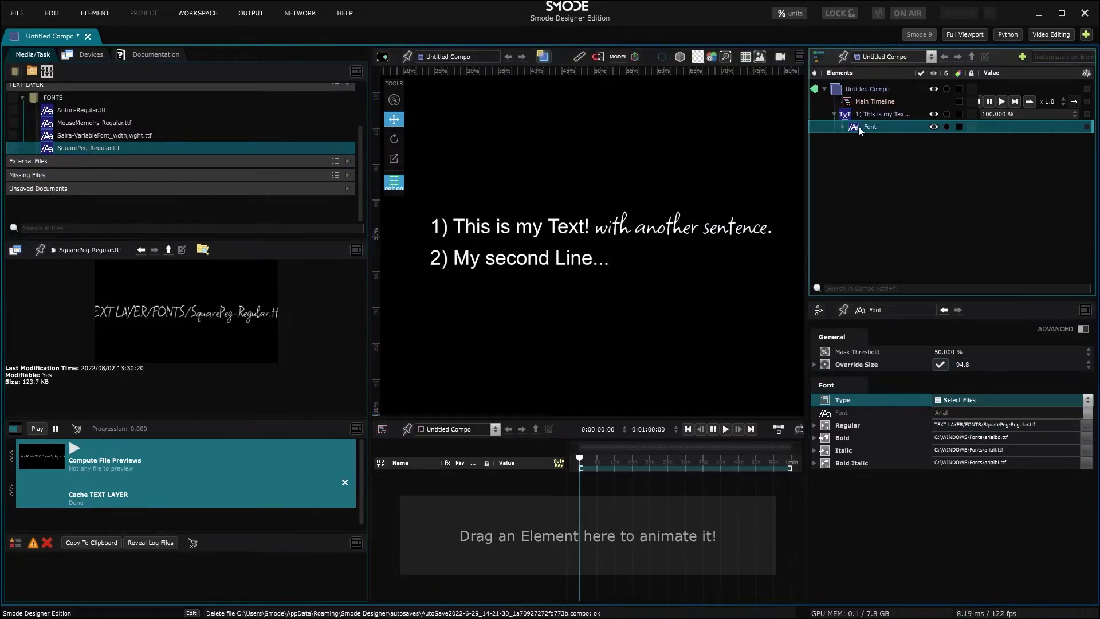
{"action": "key", "text": "Delete"}
{"action": "key", "text": "Return"}
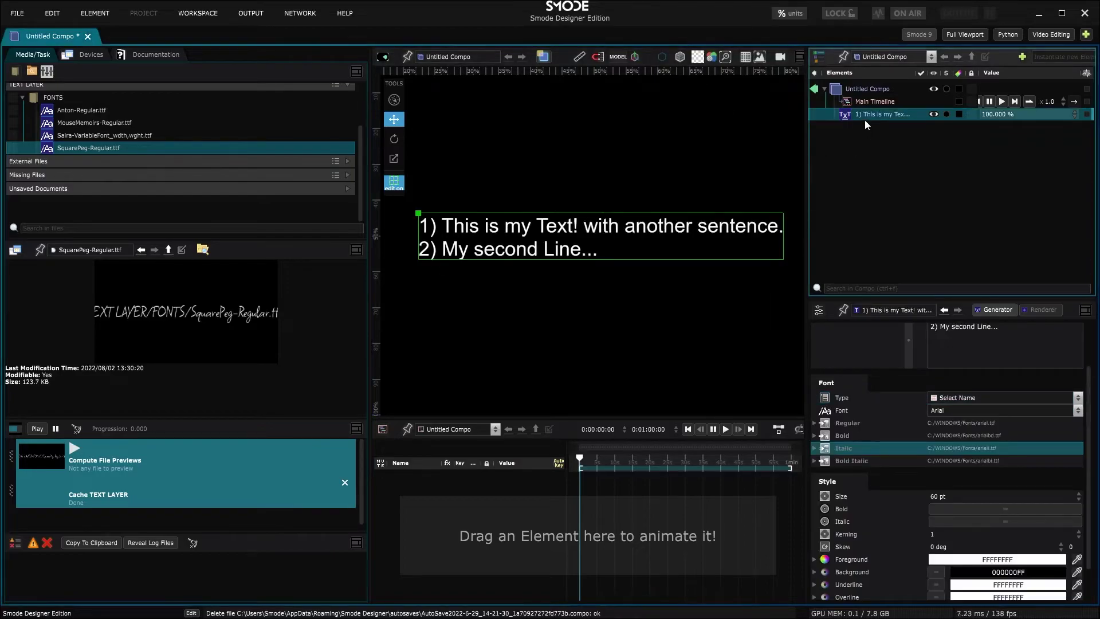
Step: Add an Append operator with the text "SMODE" to the text layer and set its position to Before
{"action": "right_click", "coordinate": [864, 117]}
{"action": "mouse_move", "coordinate": [814, 265]}
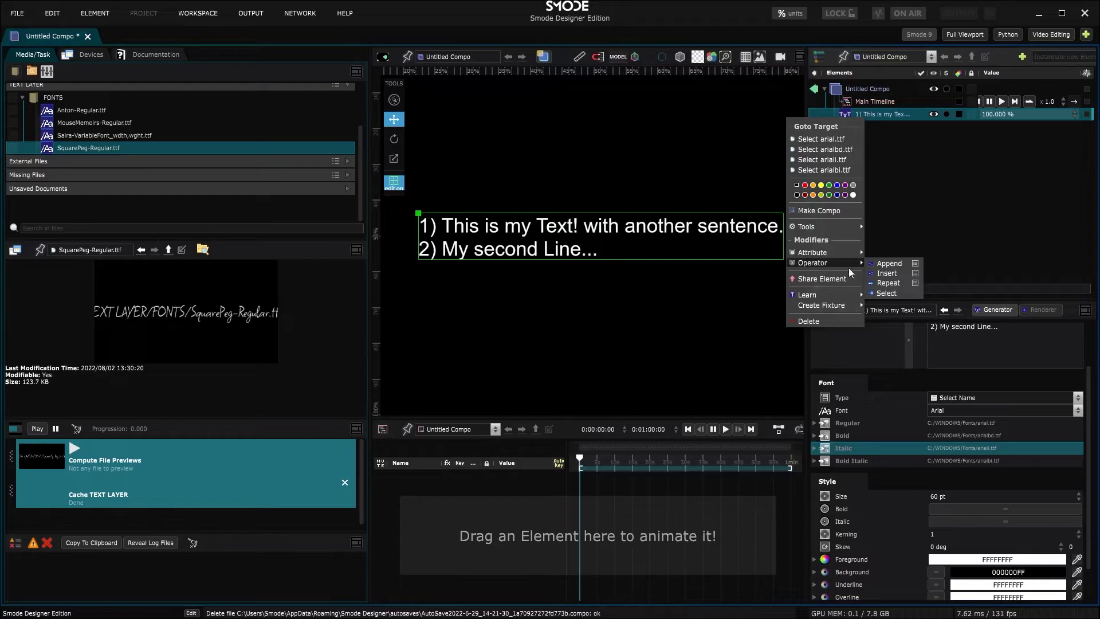
{"action": "left_click", "coordinate": [887, 265]}
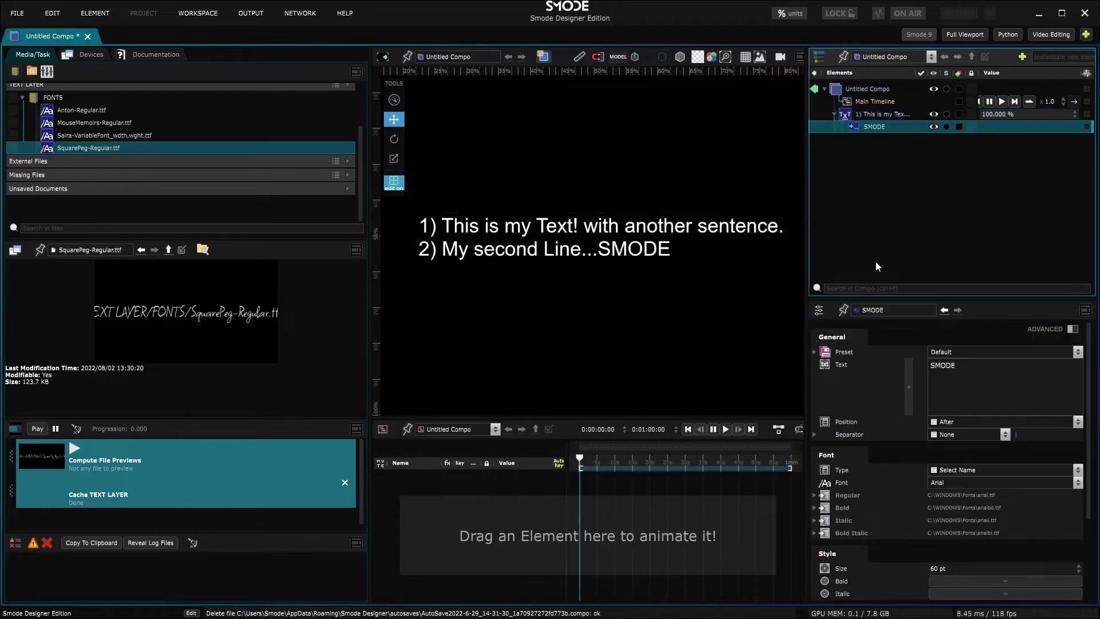
{"action": "left_click", "coordinate": [962, 420]}
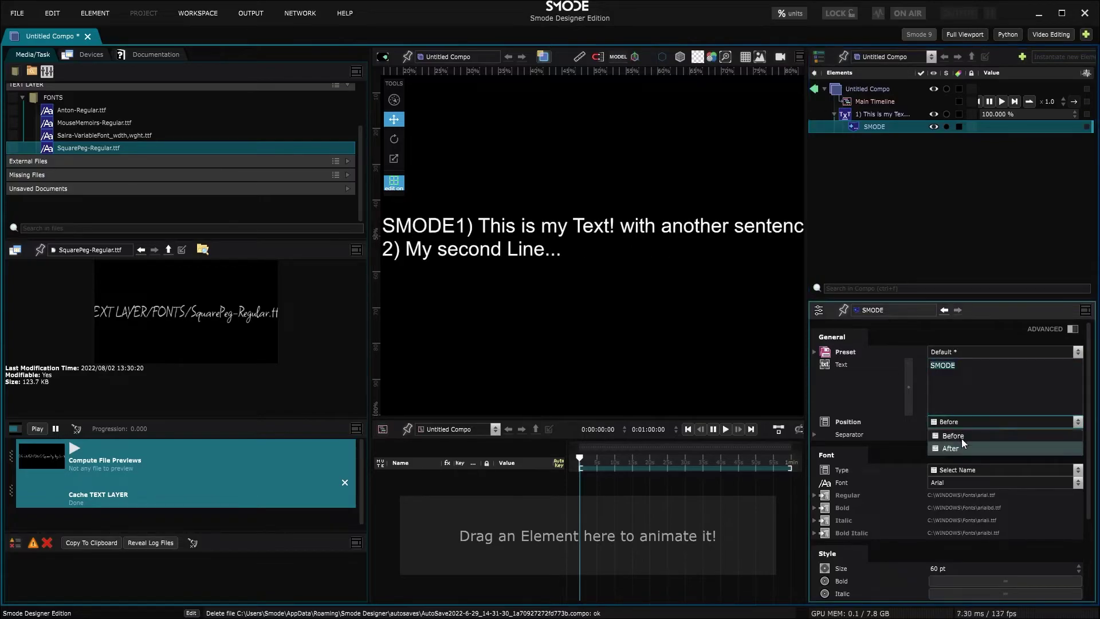
Step: Set the Append operator's position to After and assign SquarePeg-Regular.ttf as its regular font file using the Select Files font type
{"action": "left_click", "coordinate": [564, 289]}
{"action": "scroll", "coordinate": [557, 275], "scroll_direction": "down", "scroll_amount": 3}
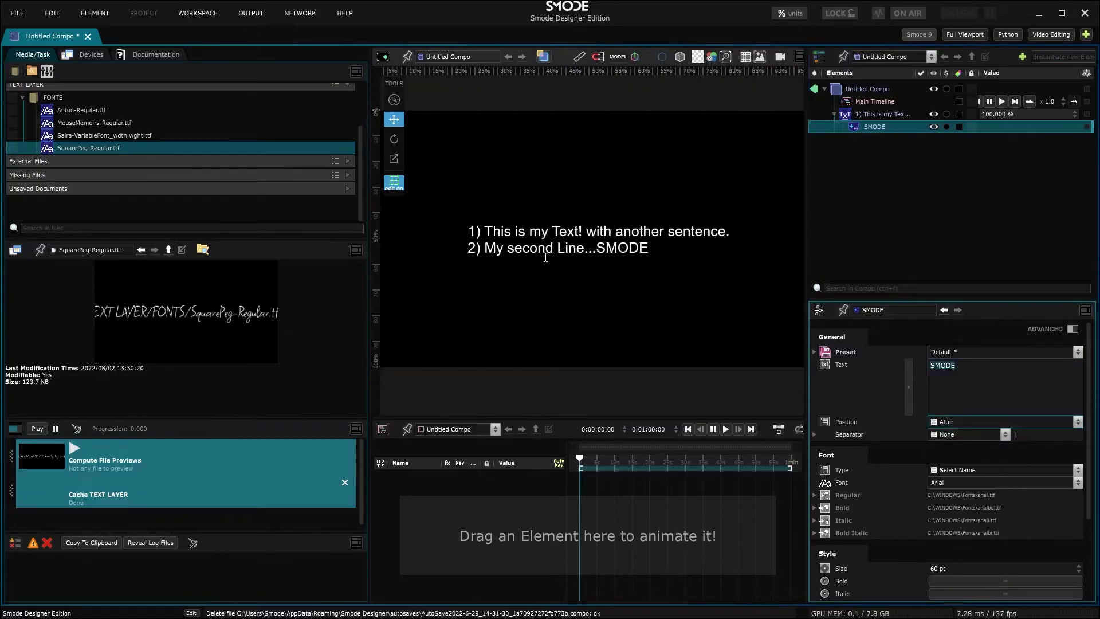
{"action": "left_click", "coordinate": [1003, 473]}
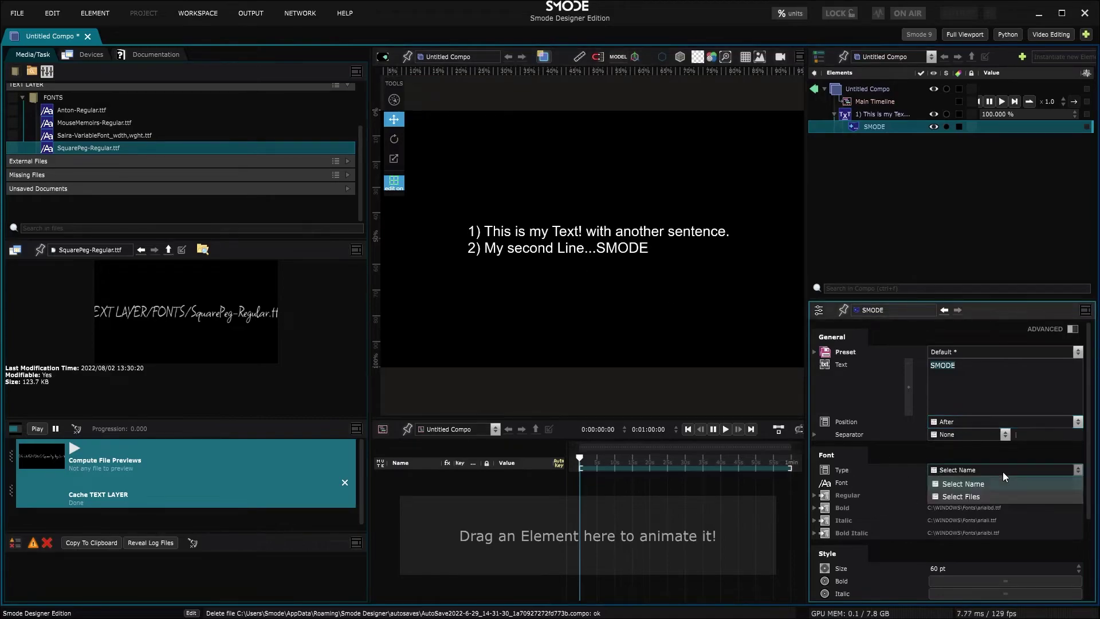
{"action": "left_click", "coordinate": [999, 493]}
{"action": "left_click_drag", "start_coordinate": [86, 147], "coordinate": [1026, 494]}
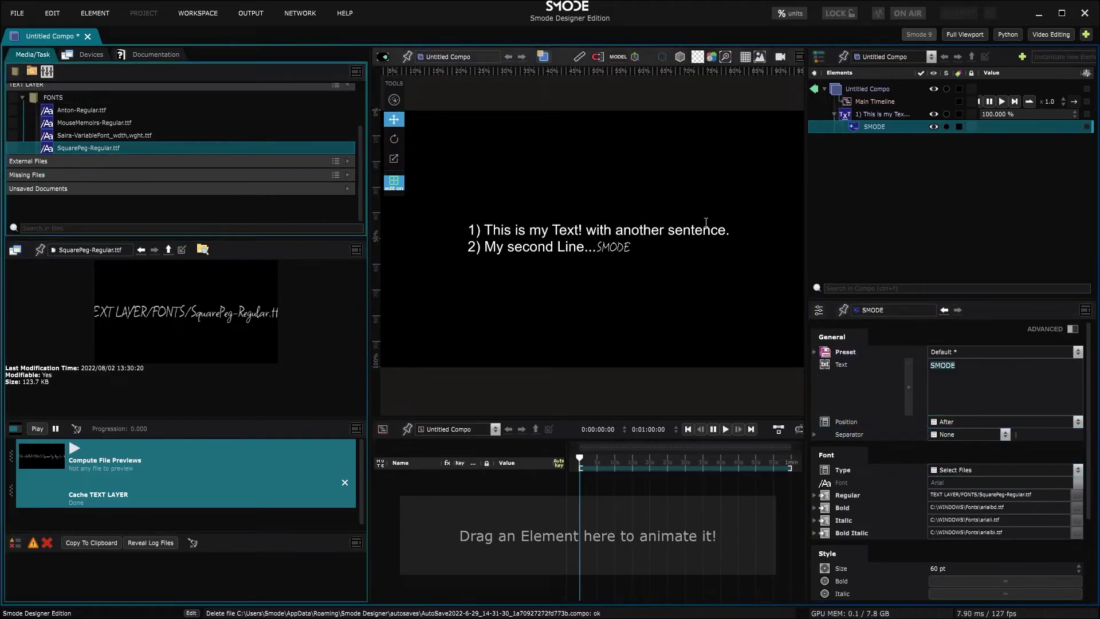
Step: Delete the "SMODE" Append operator from the text layer
{"action": "left_click", "coordinate": [988, 434]}
{"action": "left_click", "coordinate": [881, 395]}
{"action": "left_click", "coordinate": [861, 128]}
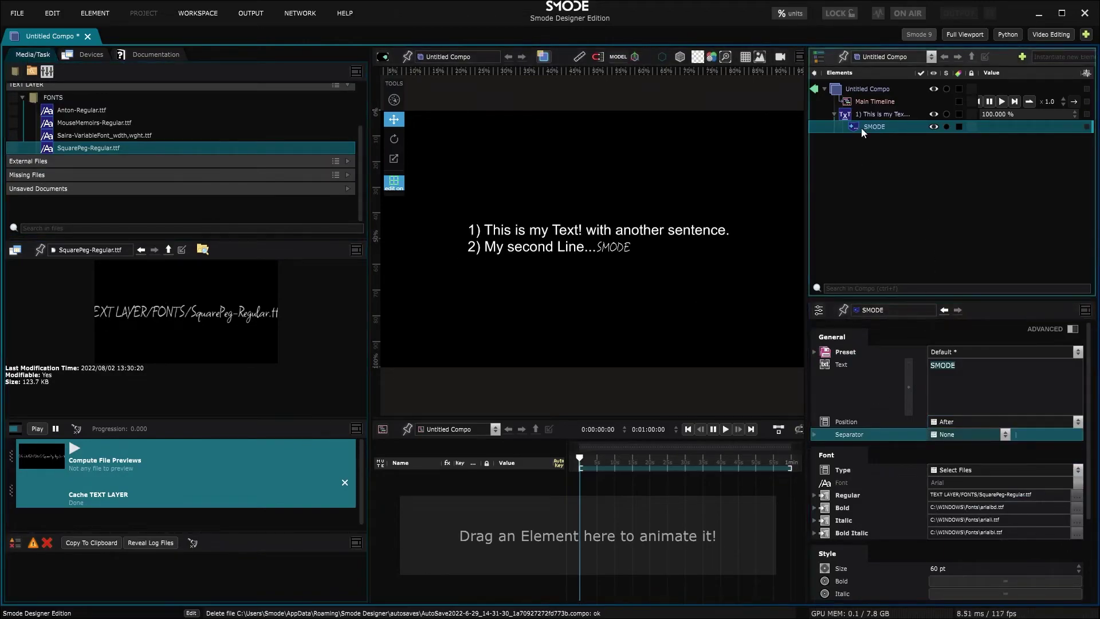
{"action": "key", "text": "Delete"}
Step: Add an Insert operator to the text layer that inserts a double quotation mark before and after the text
{"action": "right_click", "coordinate": [864, 117]}
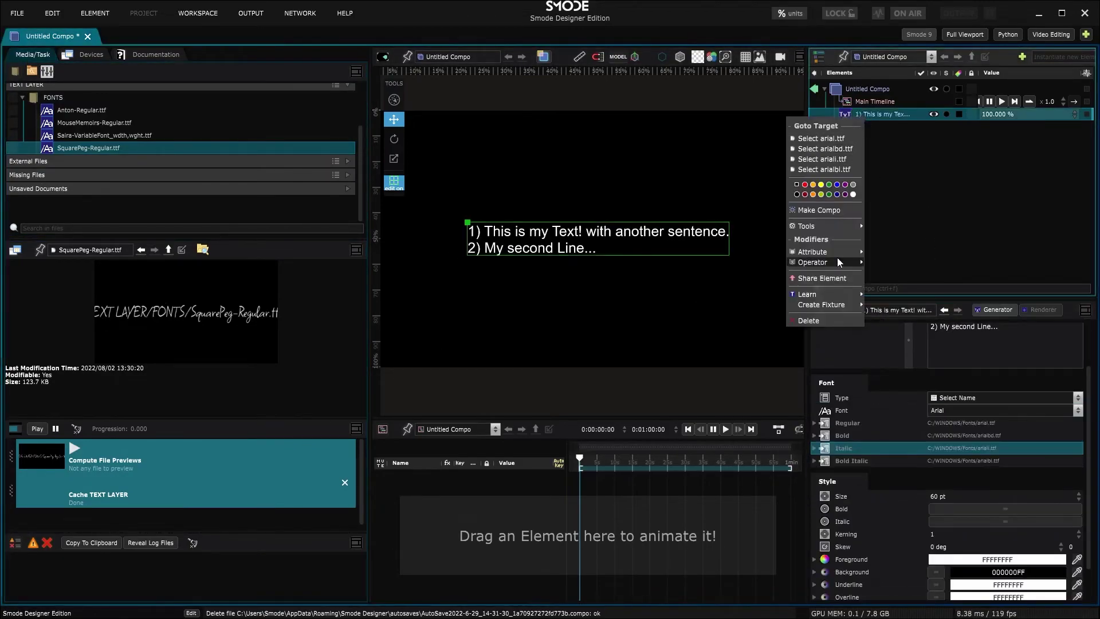
{"action": "mouse_move", "coordinate": [837, 256]}
{"action": "left_click", "coordinate": [873, 275]}
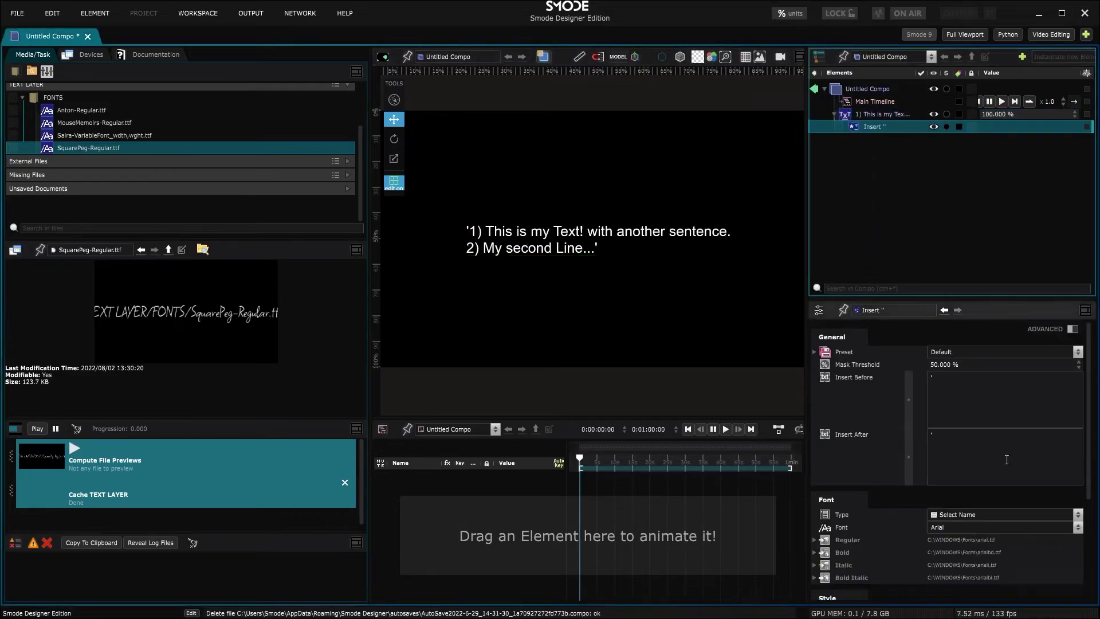
{"action": "left_click", "coordinate": [1052, 404]}
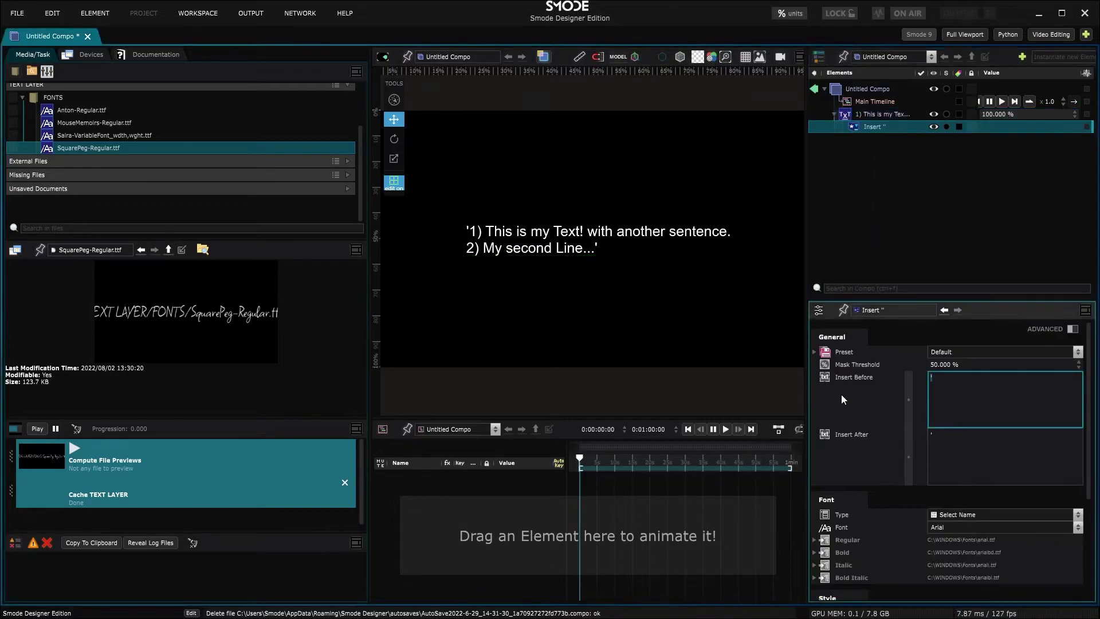
{"action": "type", "text": "\""}
{"action": "key", "text": "Tab"}
{"action": "key", "text": "BackSpace"}
{"action": "type", "text": "\""}
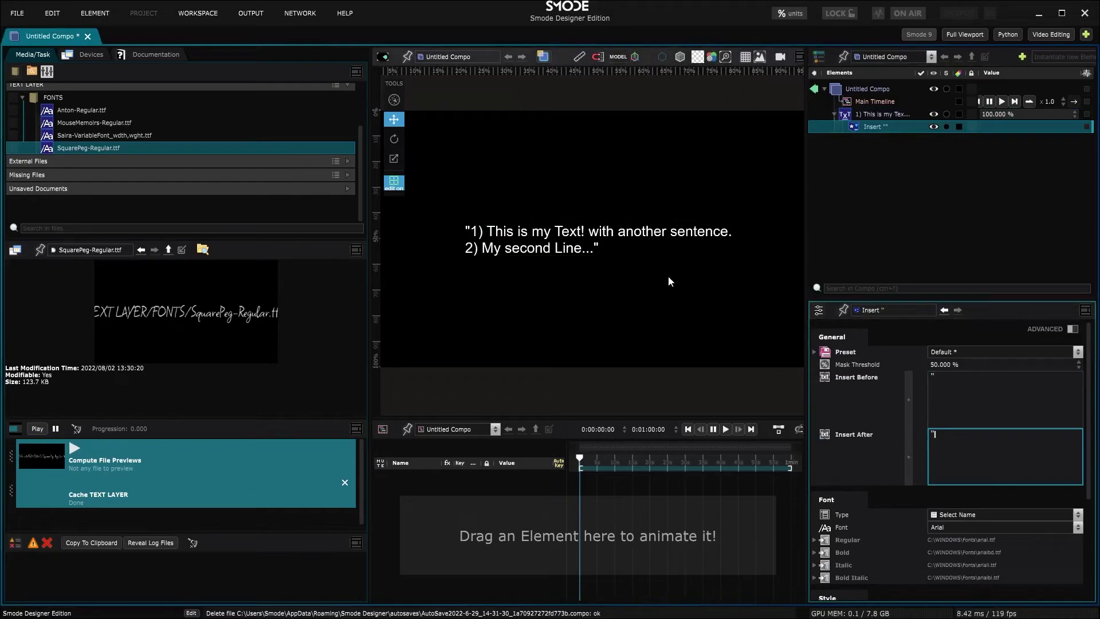
Step: Restrict the Insert operator to the phrase "with another sentence." with a word mask
{"action": "left_click_drag", "start_coordinate": [585, 232], "coordinate": [716, 231]}
{"action": "right_click", "coordinate": [716, 231]}
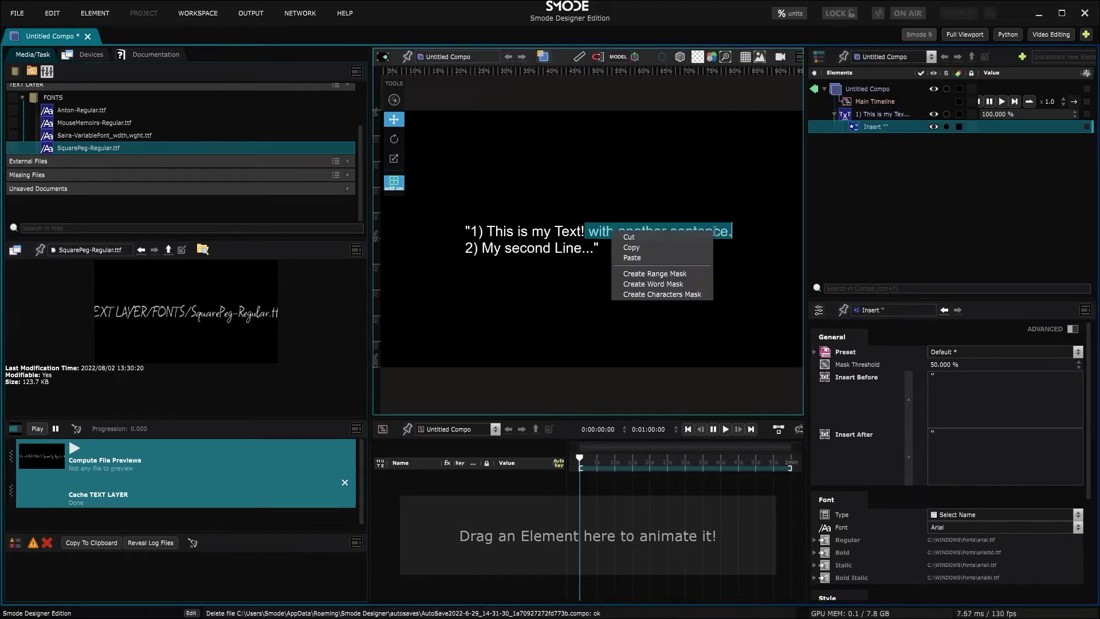
{"action": "left_click", "coordinate": [699, 283]}
{"action": "left_click", "coordinate": [690, 245]}
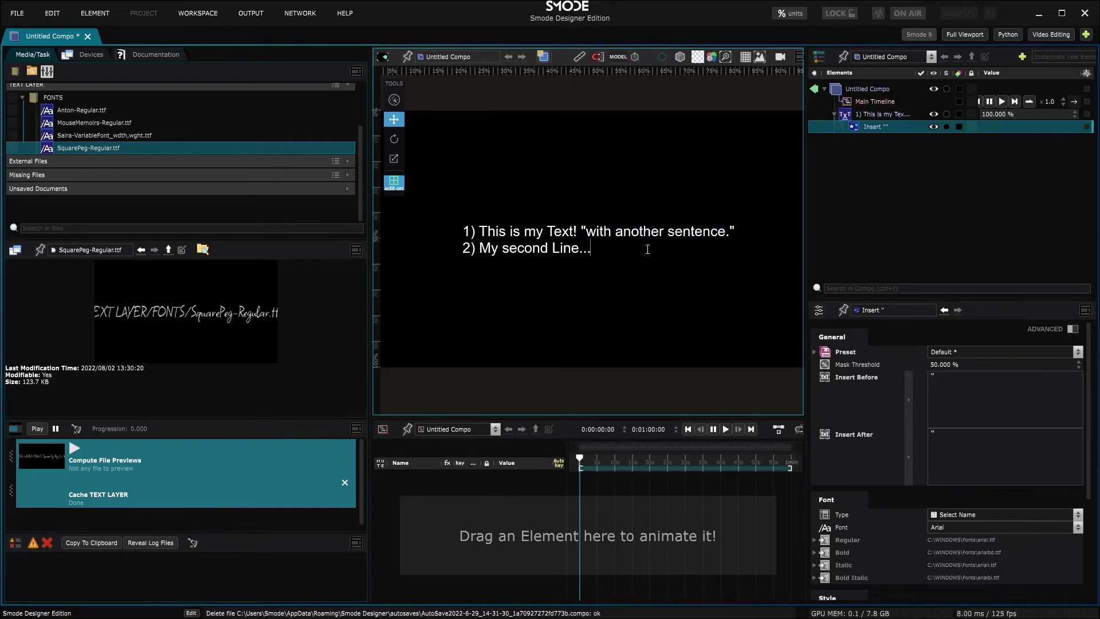
Step: Replace the Insert operator with a Repeat operator that uses a Newline separator and a count of 7
{"action": "right_click", "coordinate": [898, 116]}
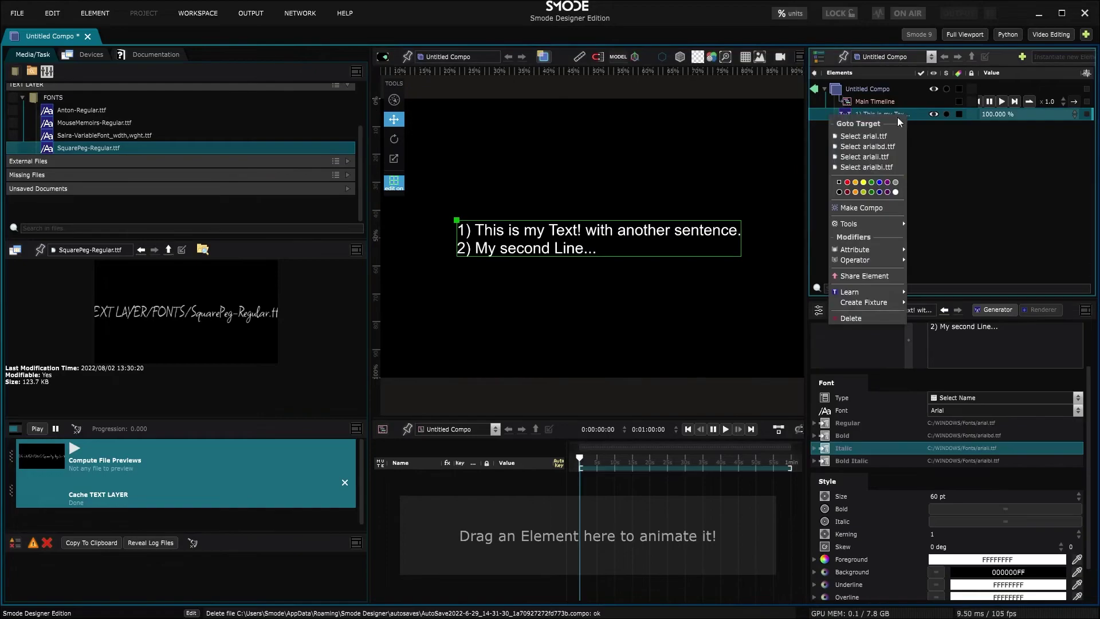
{"action": "mouse_move", "coordinate": [886, 261]}
{"action": "left_click", "coordinate": [932, 280]}
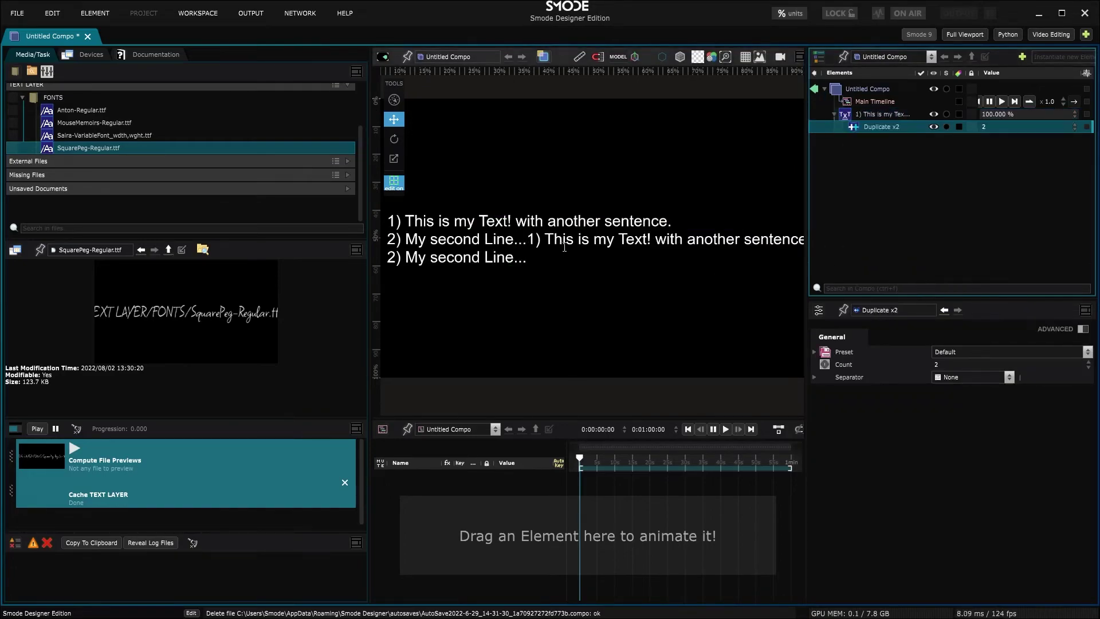
{"action": "left_click", "coordinate": [1009, 379]}
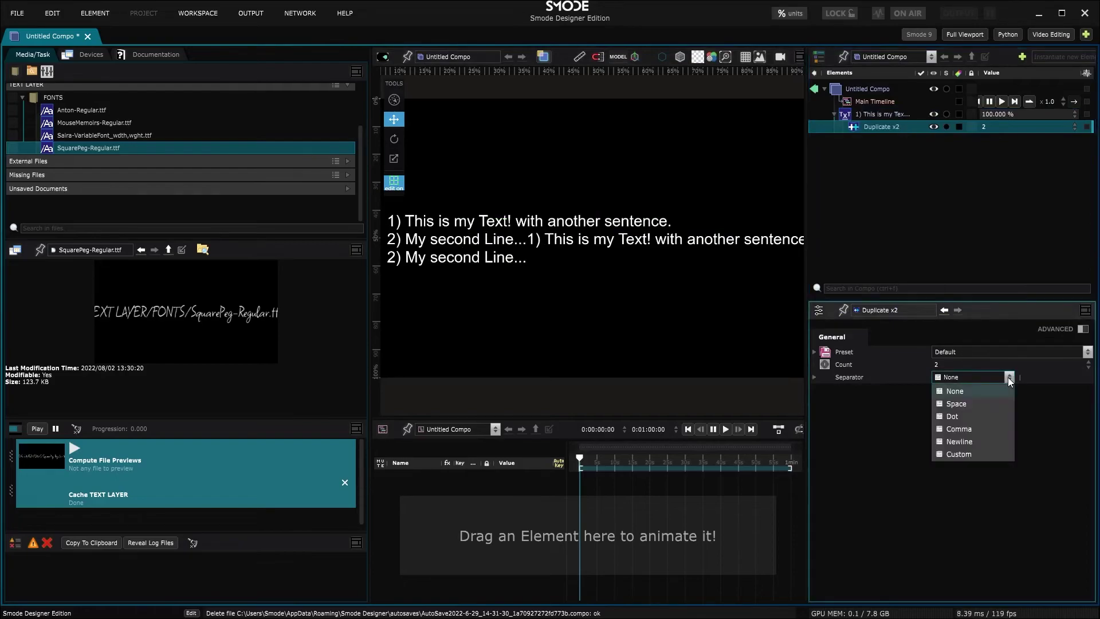
{"action": "left_click", "coordinate": [947, 441]}
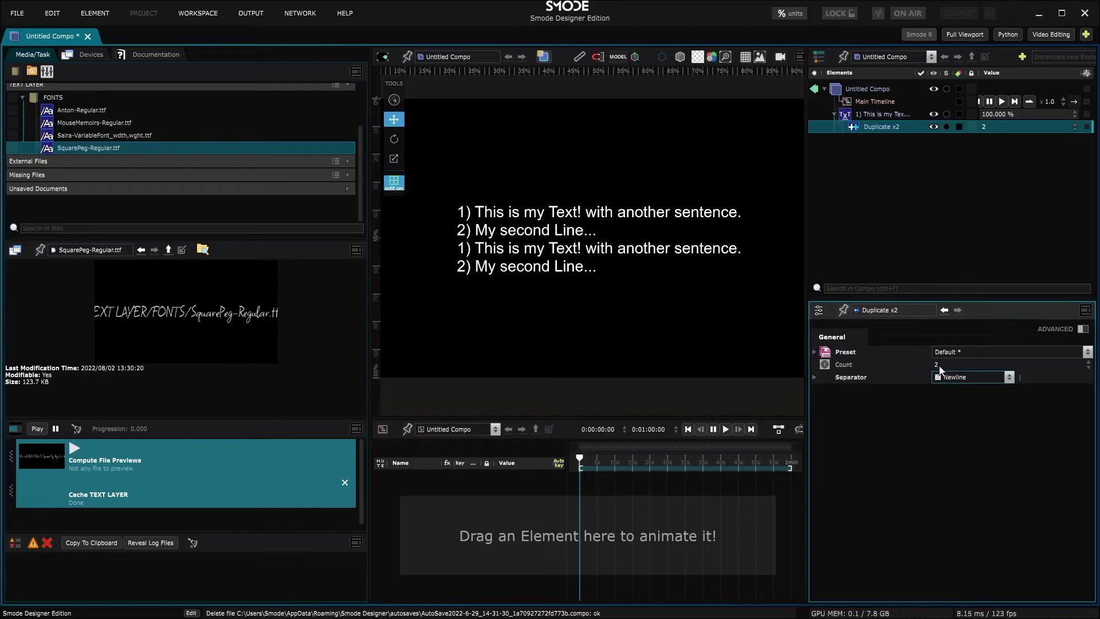
{"action": "left_click_drag", "start_coordinate": [940, 366], "coordinate": [940, 336]}
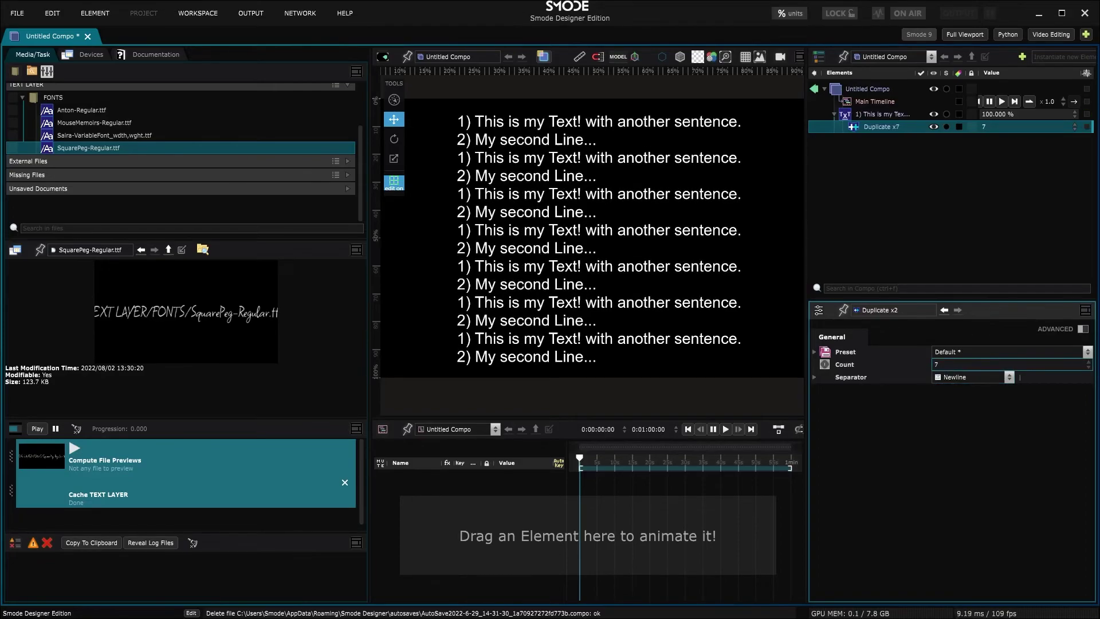
Step: Replace the Repeat operator with a Select operator and add a Range mask to it
{"action": "right_click", "coordinate": [883, 117]}
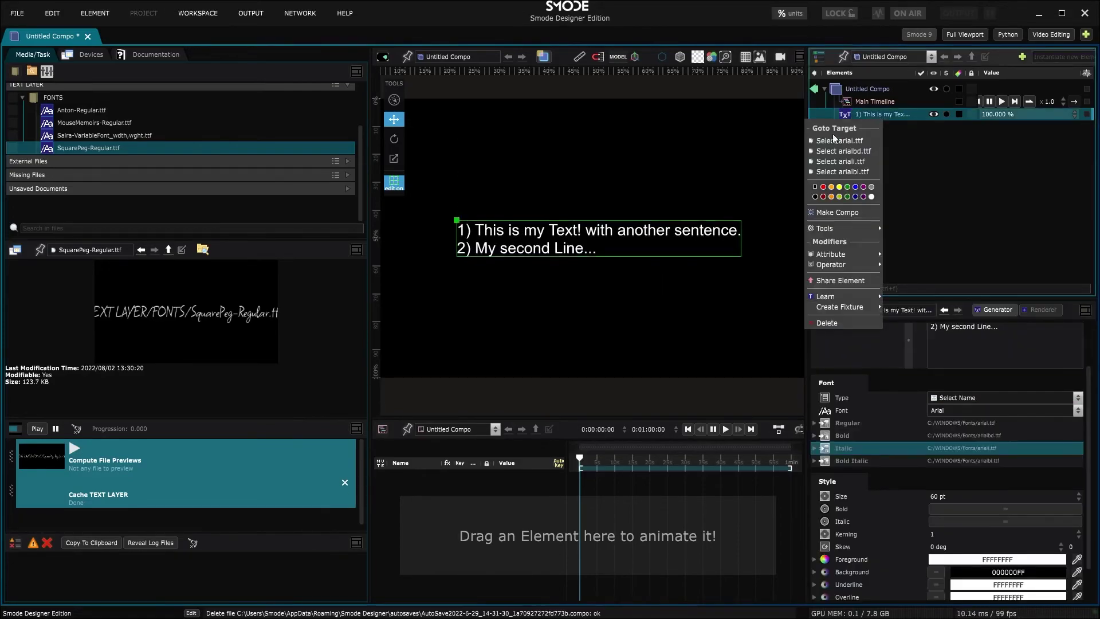
{"action": "mouse_move", "coordinate": [859, 267]}
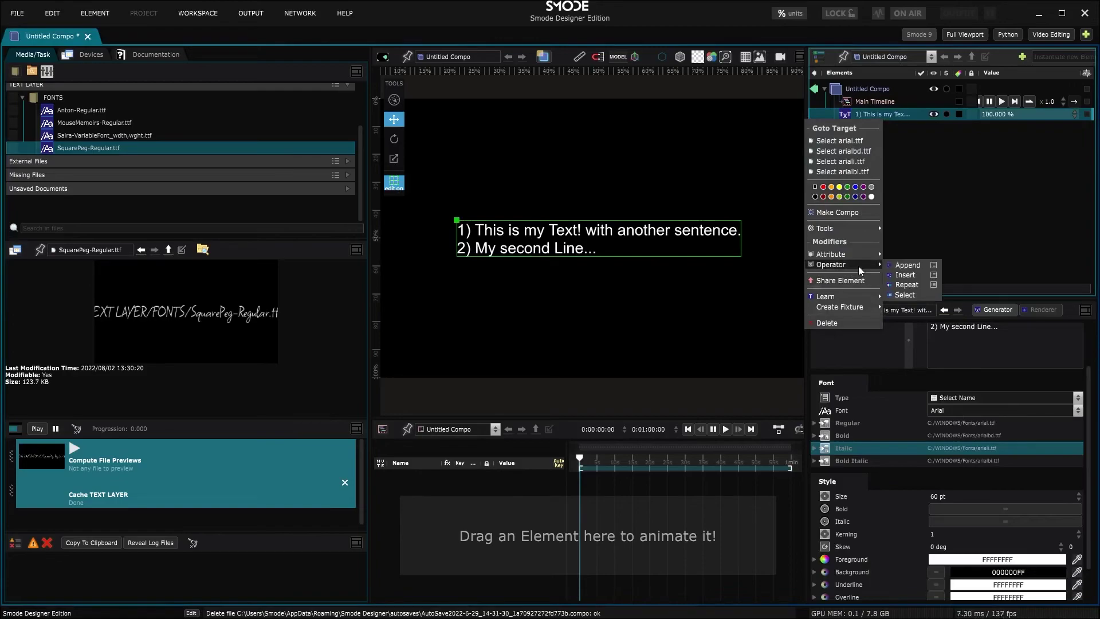
{"action": "left_click", "coordinate": [907, 295]}
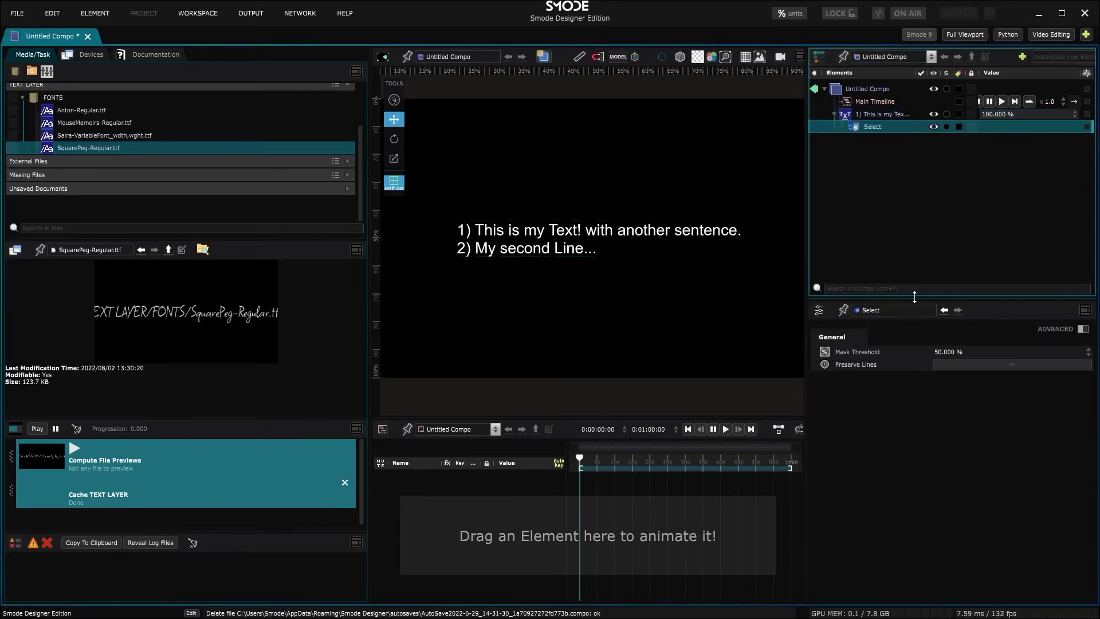
{"action": "right_click", "coordinate": [864, 129]}
{"action": "mouse_move", "coordinate": [846, 169]}
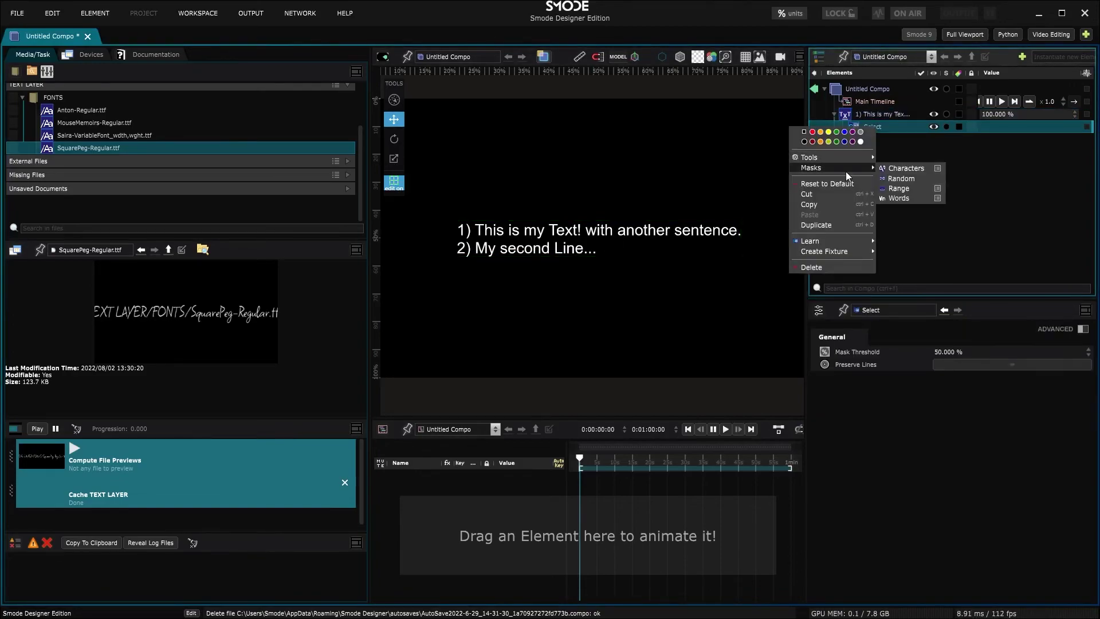
{"action": "left_click", "coordinate": [901, 189]}
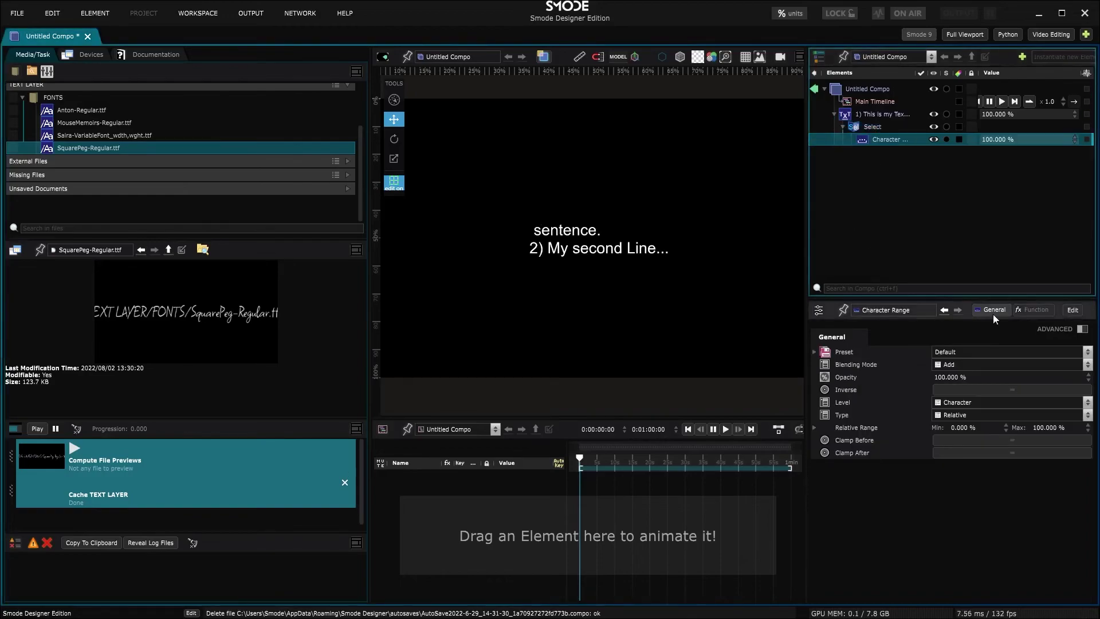
Step: Set the Range mask's function shape to Box and its relative range maximum to 30%
{"action": "left_click", "coordinate": [1025, 312]}
{"action": "left_click", "coordinate": [1031, 446]}
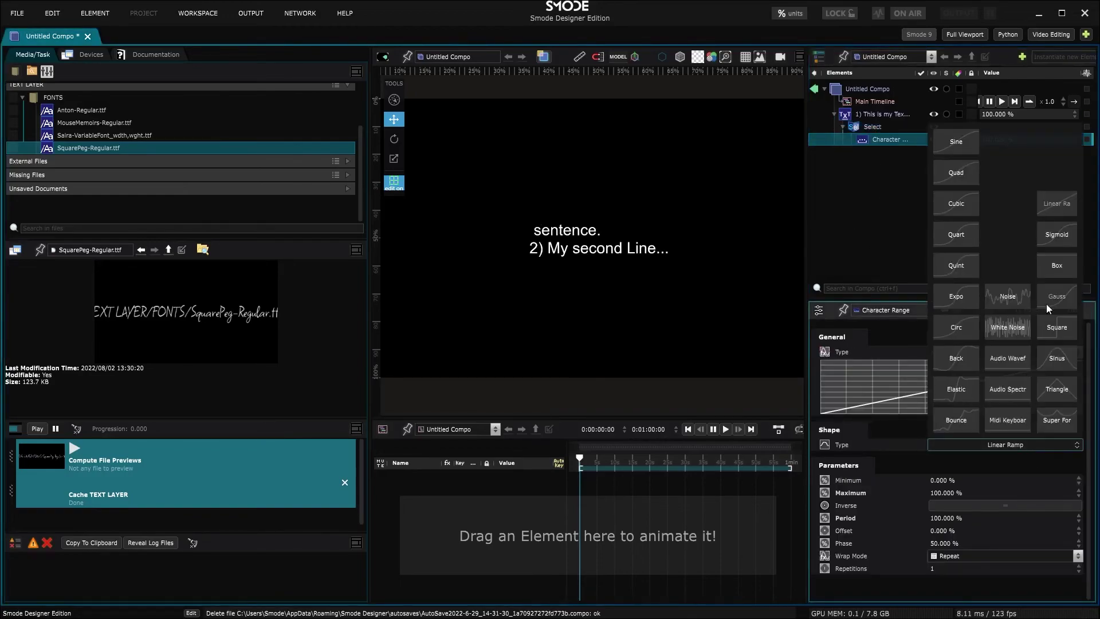
{"action": "left_click", "coordinate": [1008, 273]}
{"action": "left_click", "coordinate": [991, 310]}
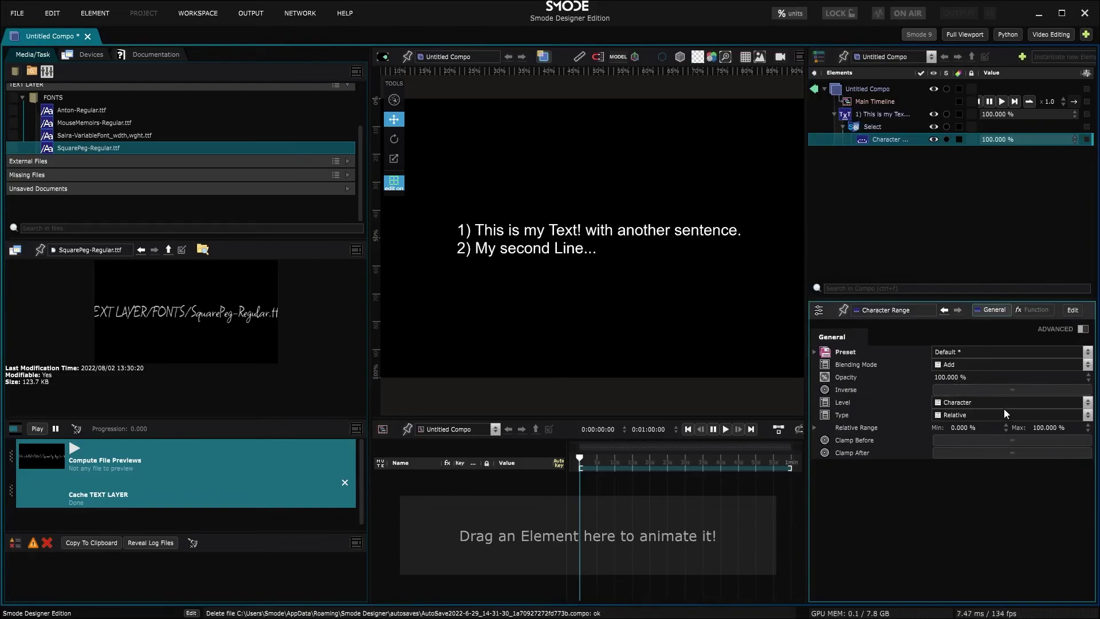
{"action": "left_click_drag", "start_coordinate": [1050, 422], "coordinate": [1009, 424]}
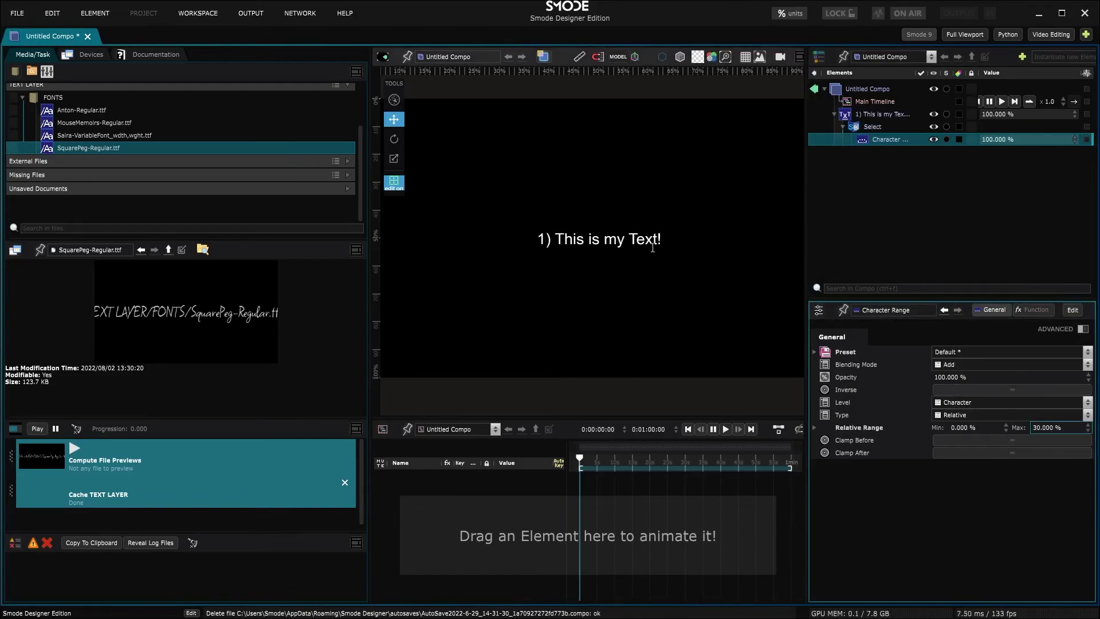
Step: Open the Text layer page in the Smode documentation
{"action": "left_click", "coordinate": [156, 54]}
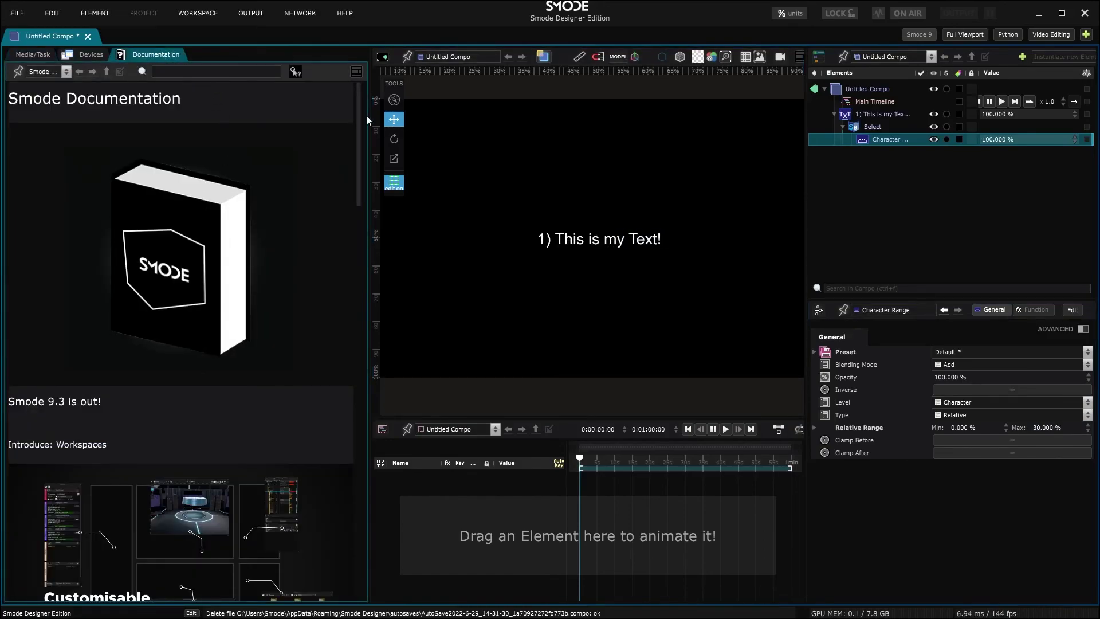
{"action": "left_click_drag", "start_coordinate": [361, 114], "coordinate": [364, 265]}
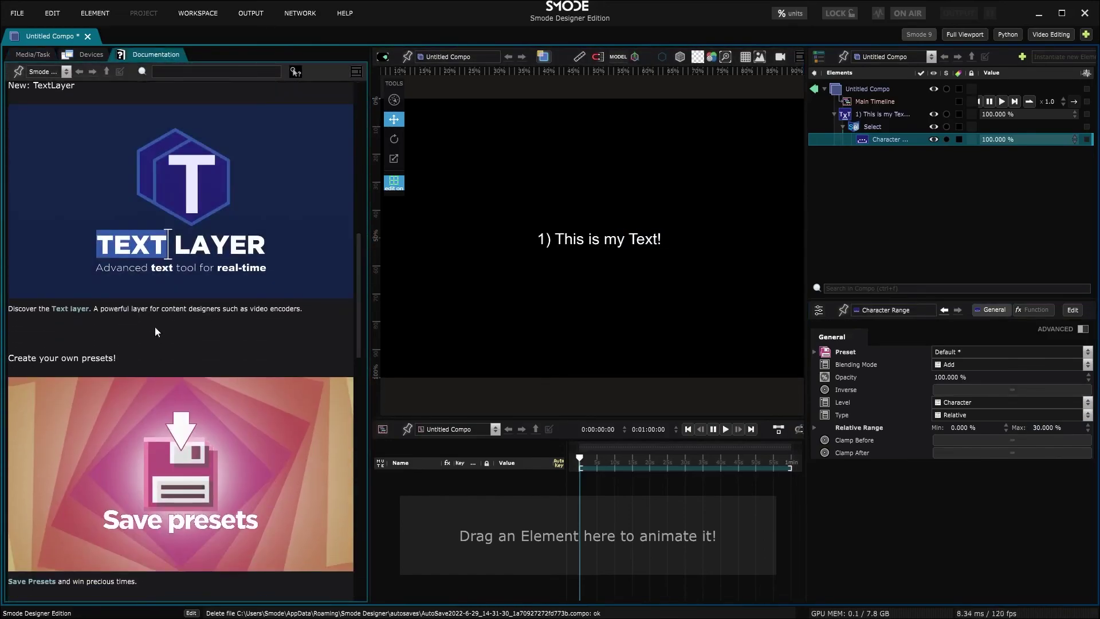
{"action": "left_click", "coordinate": [70, 309]}
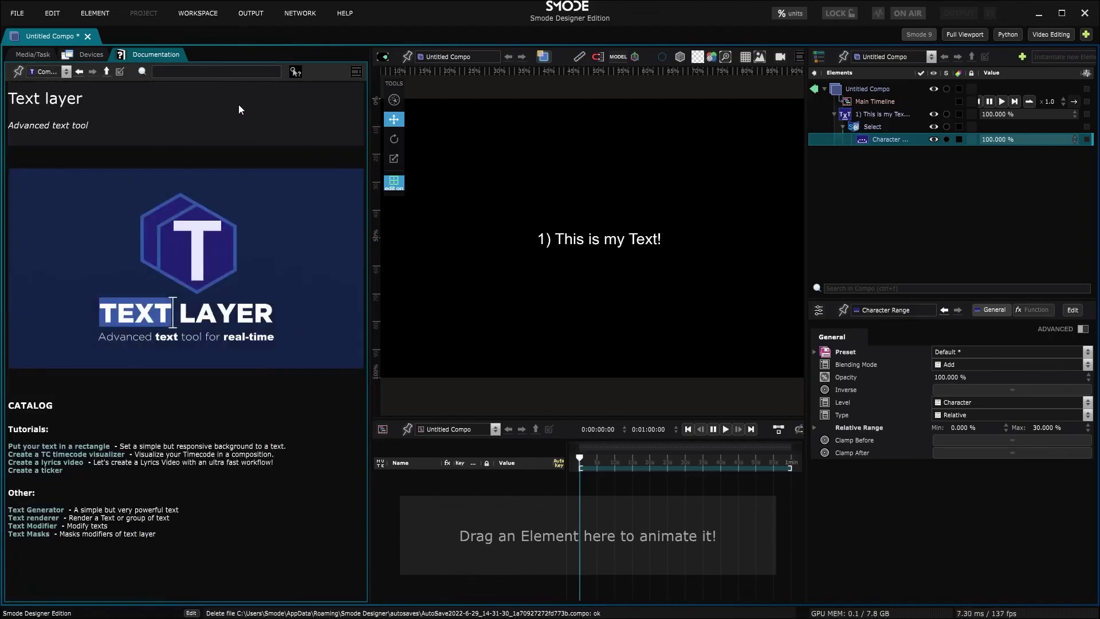
Step: Open the "Create a lyrics video" tutorial and read through its steps on masks, highlighted words and the noise background
{"action": "left_click", "coordinate": [199, 464]}
{"action": "scroll", "coordinate": [339, 281], "scroll_direction": "down", "scroll_amount": 8}
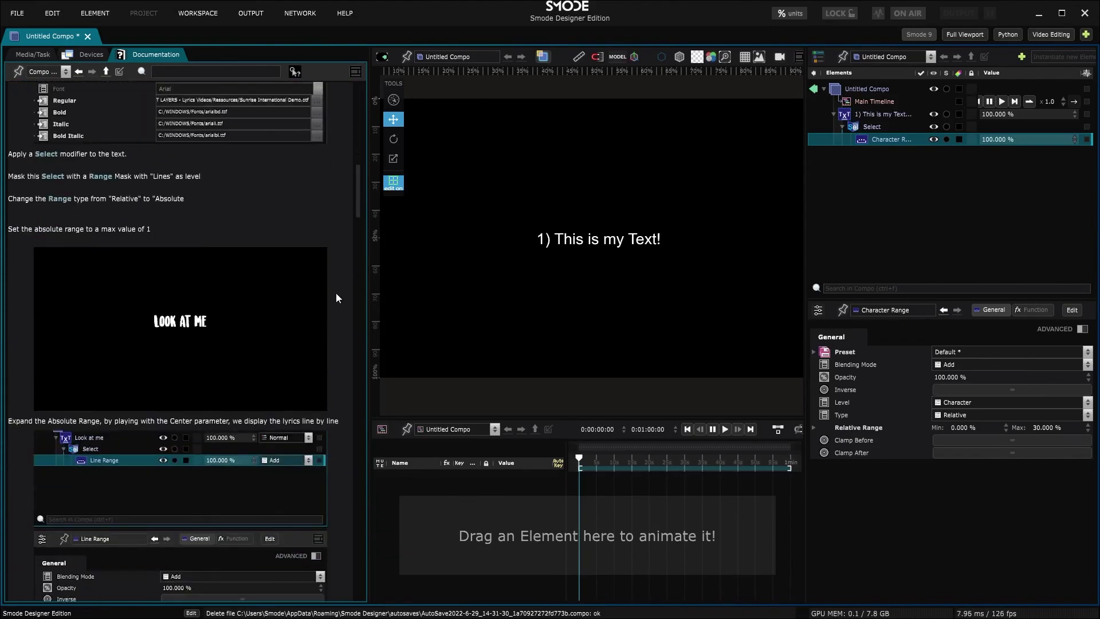
{"action": "scroll", "coordinate": [336, 287], "scroll_direction": "down", "scroll_amount": 5}
{"action": "left_click_drag", "start_coordinate": [356, 242], "coordinate": [340, 538]}
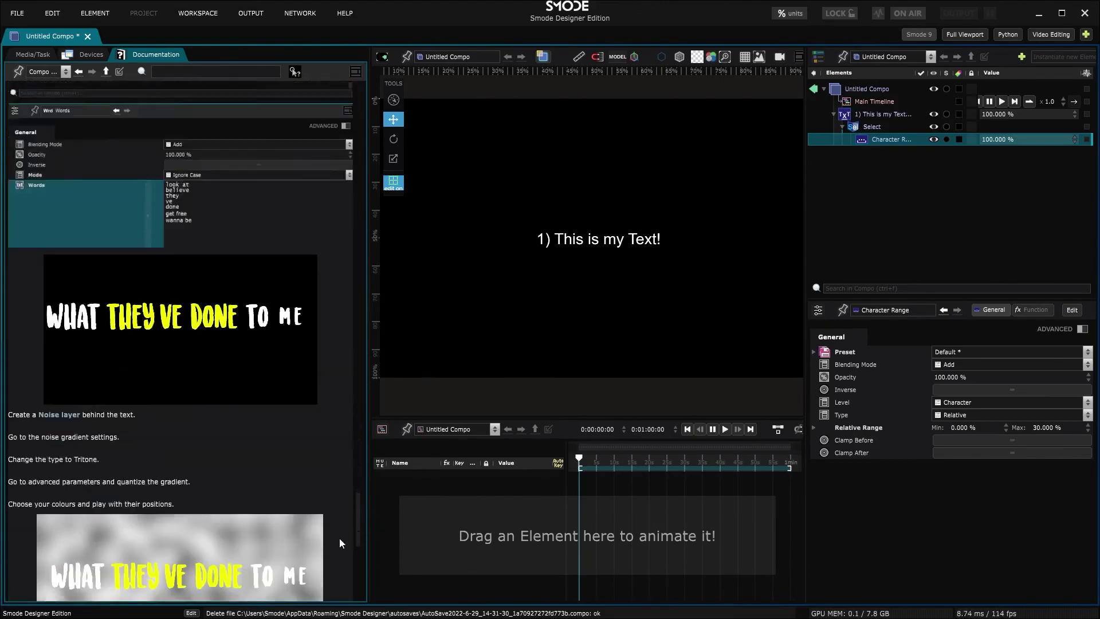
{"action": "scroll", "coordinate": [339, 543], "scroll_direction": "down", "scroll_amount": 10}
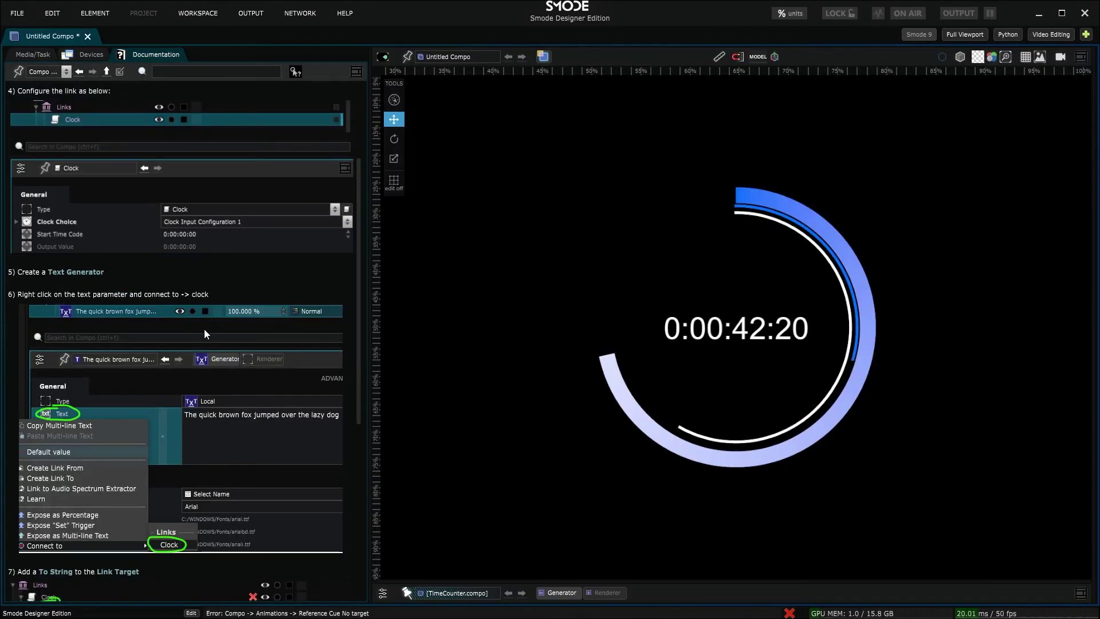
Step: Examine the timecode visualizer tutorial's steps for connecting a text parameter to a clock and adding a To String converter
{"action": "scroll", "coordinate": [201, 108], "scroll_direction": "up", "scroll_amount": 5}
{"action": "scroll", "coordinate": [274, 270], "scroll_direction": "down", "scroll_amount": 7}
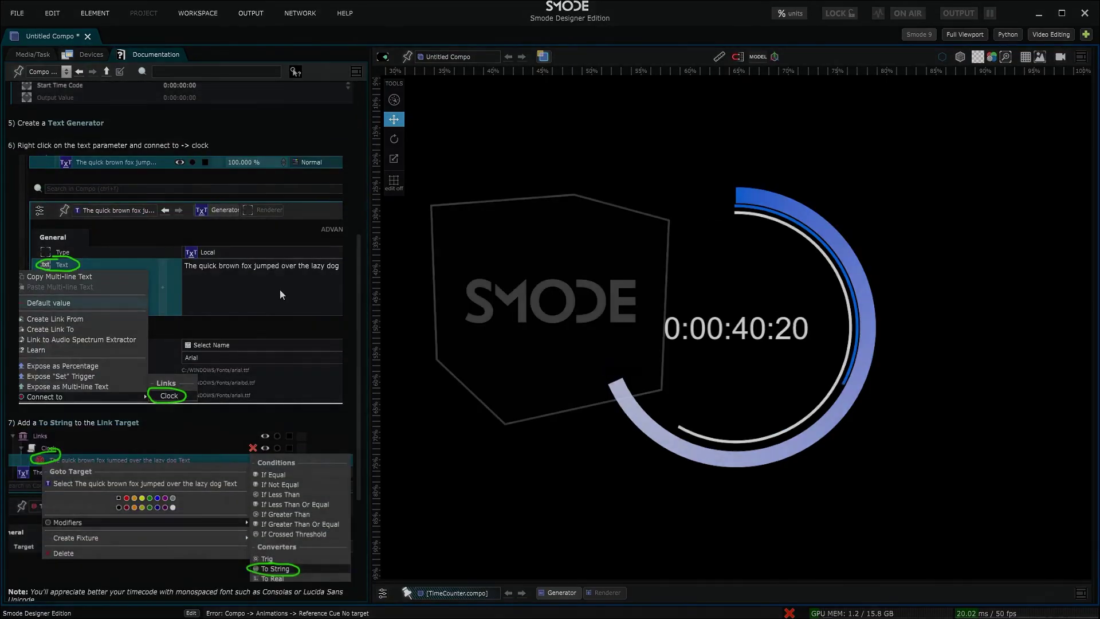